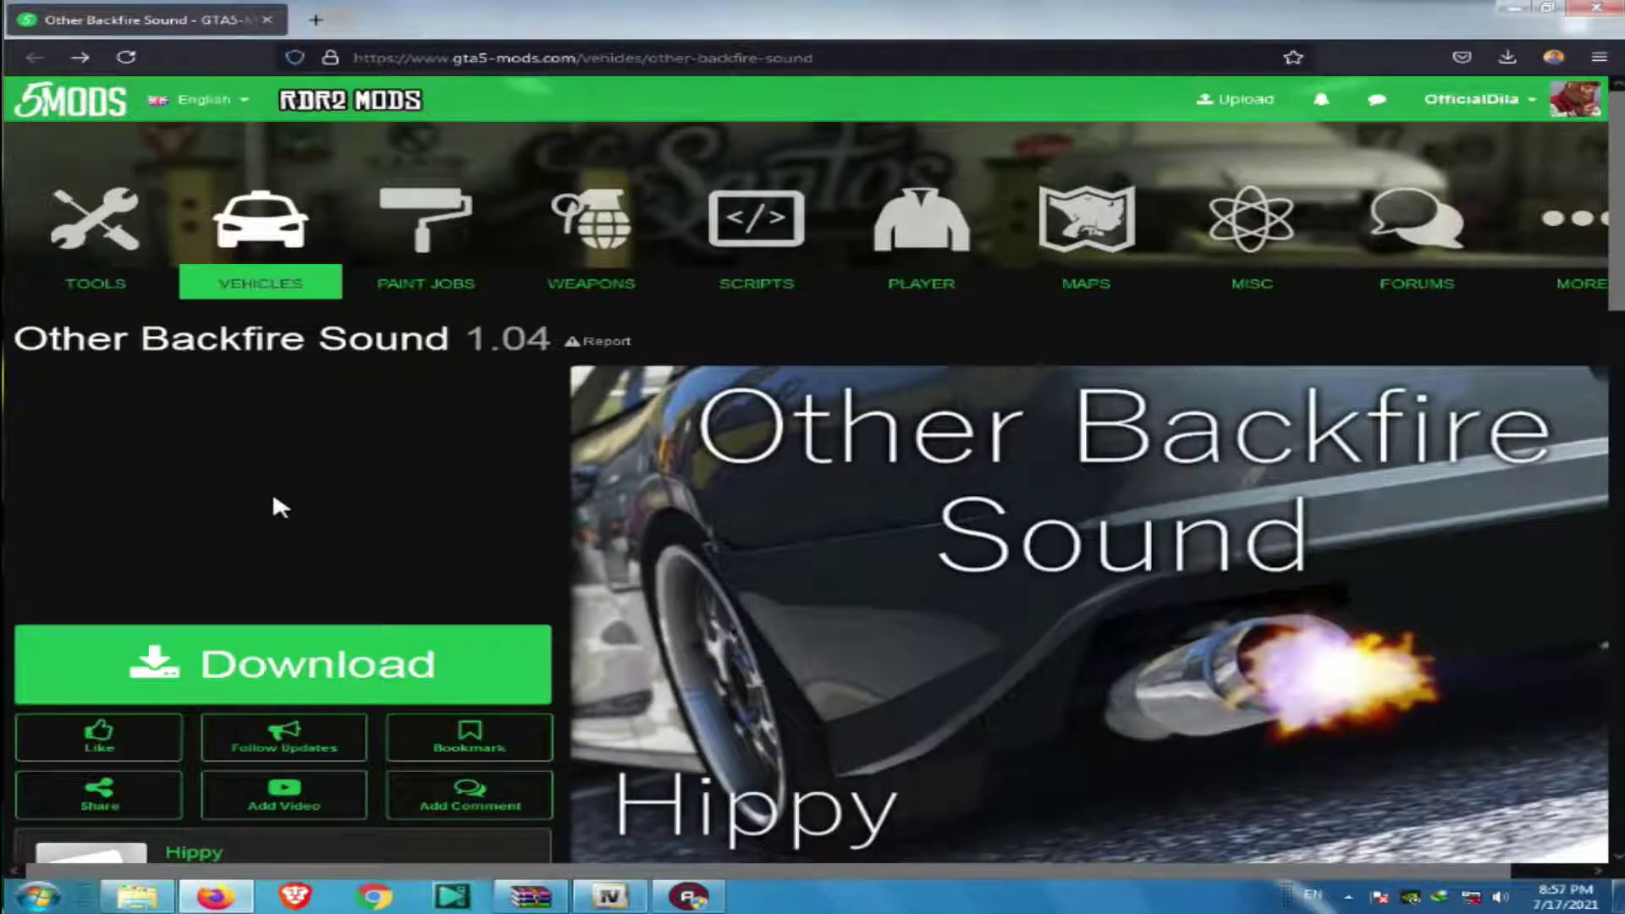
Like the Other Backfire Sound 1.04 mod on its GTA5-Mods page.
scroll(373, 525, down, 3)
scroll(371, 533, up, 3)
drag(17, 339, 550, 340)
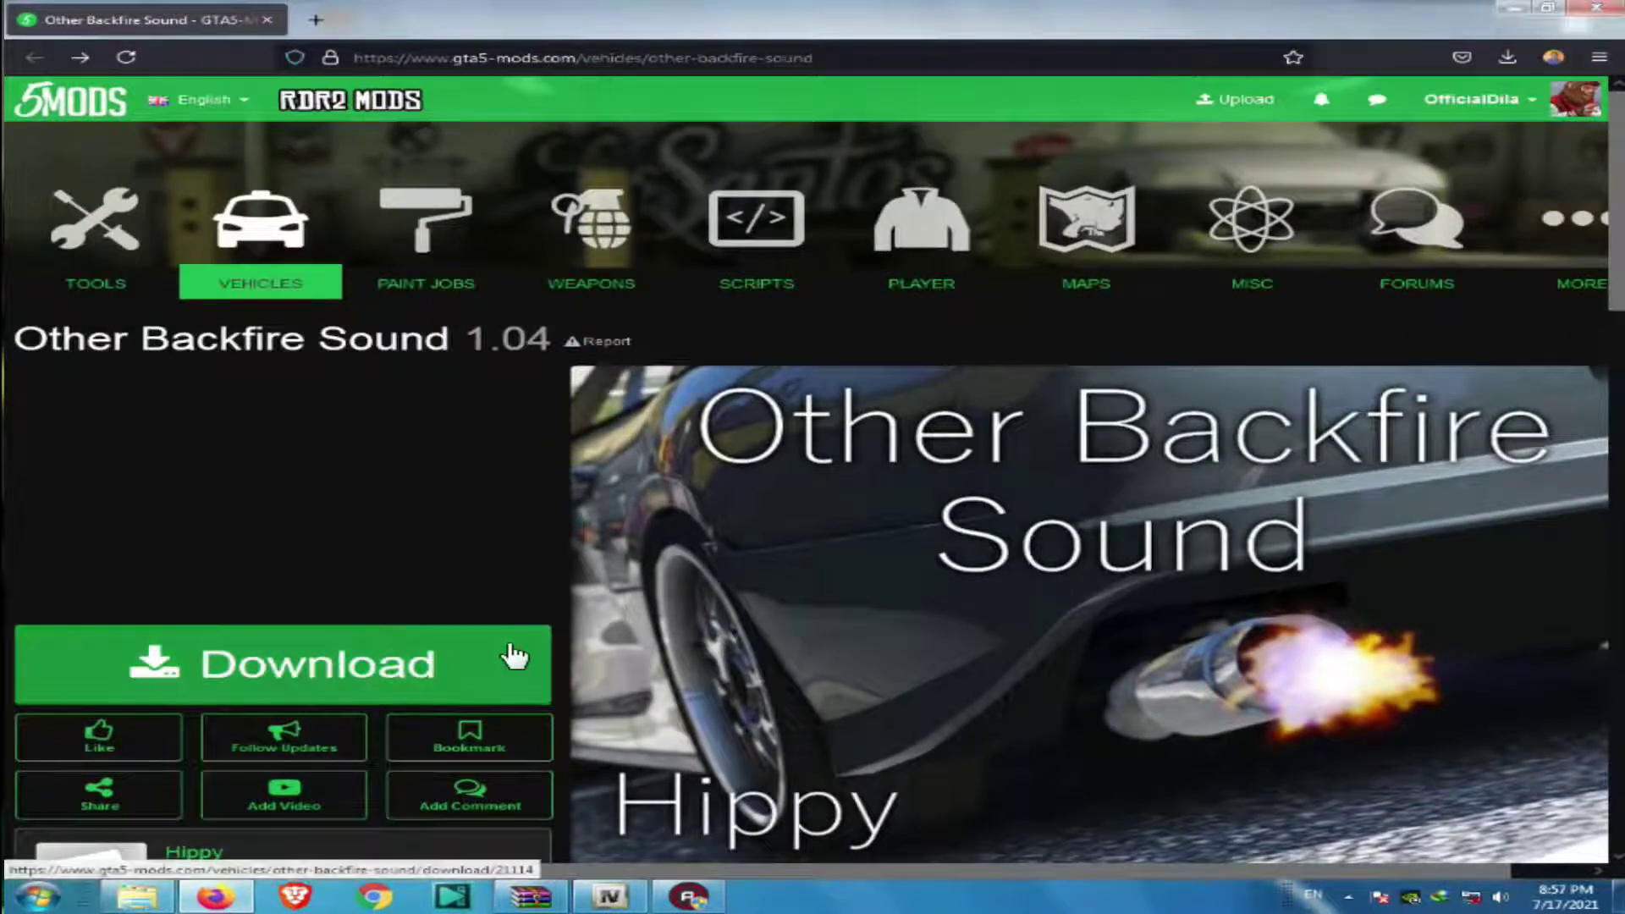
scroll(474, 648, down, 3)
scroll(413, 623, up, 3)
click(100, 738)
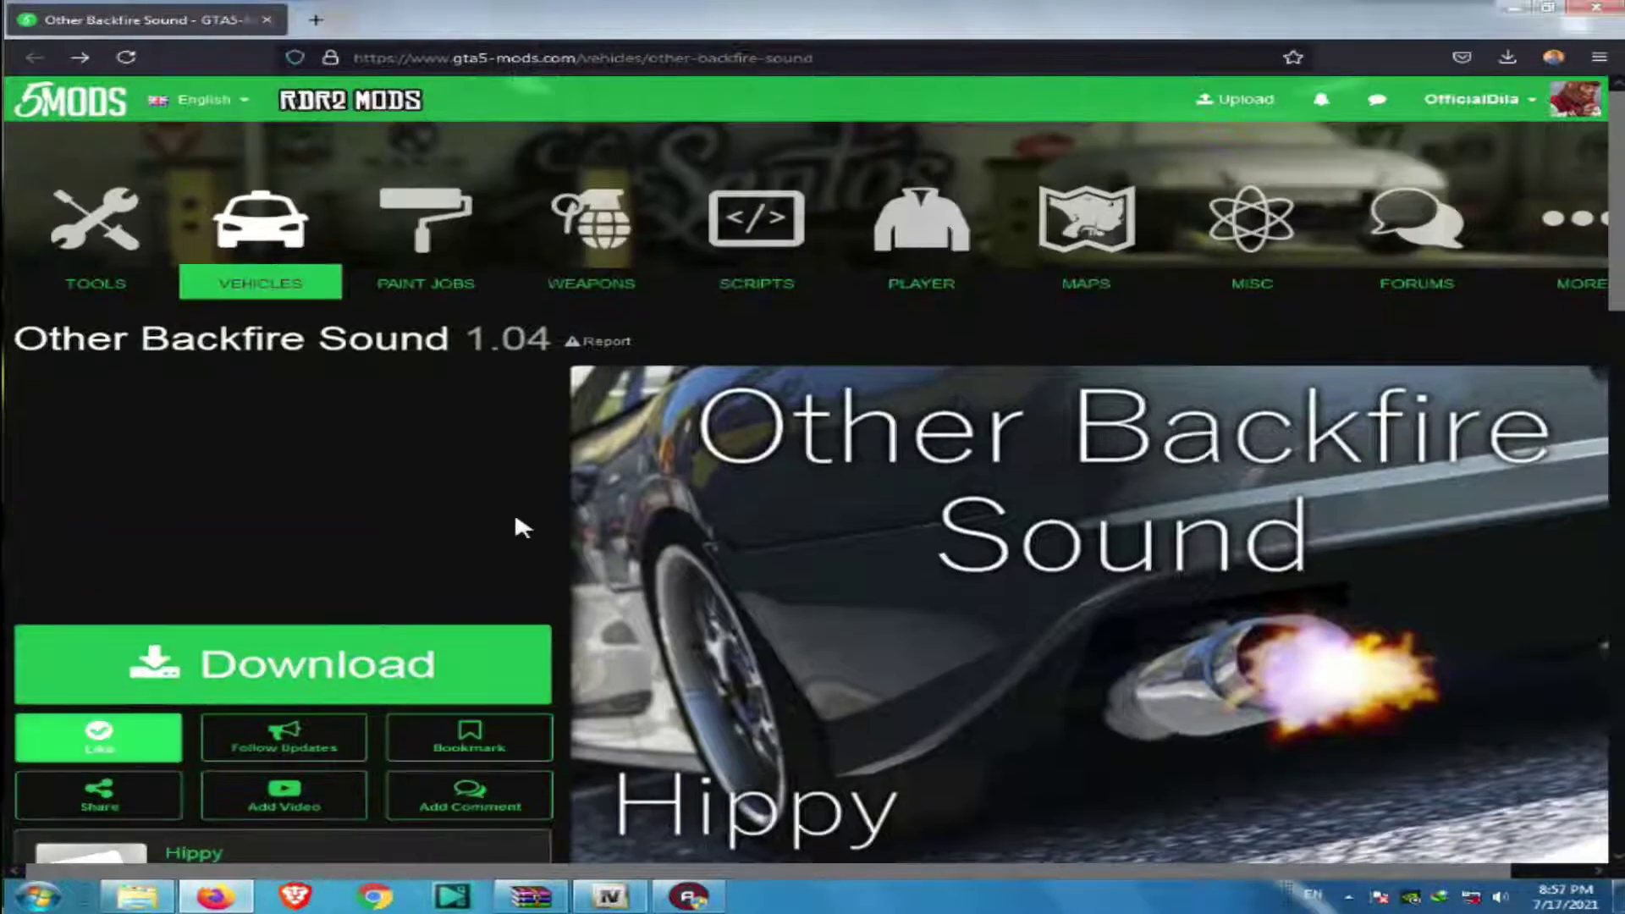
Review the mod's version details and the installation instructions in its description.
scroll(519, 527, down, 3)
scroll(812, 466, down, 1)
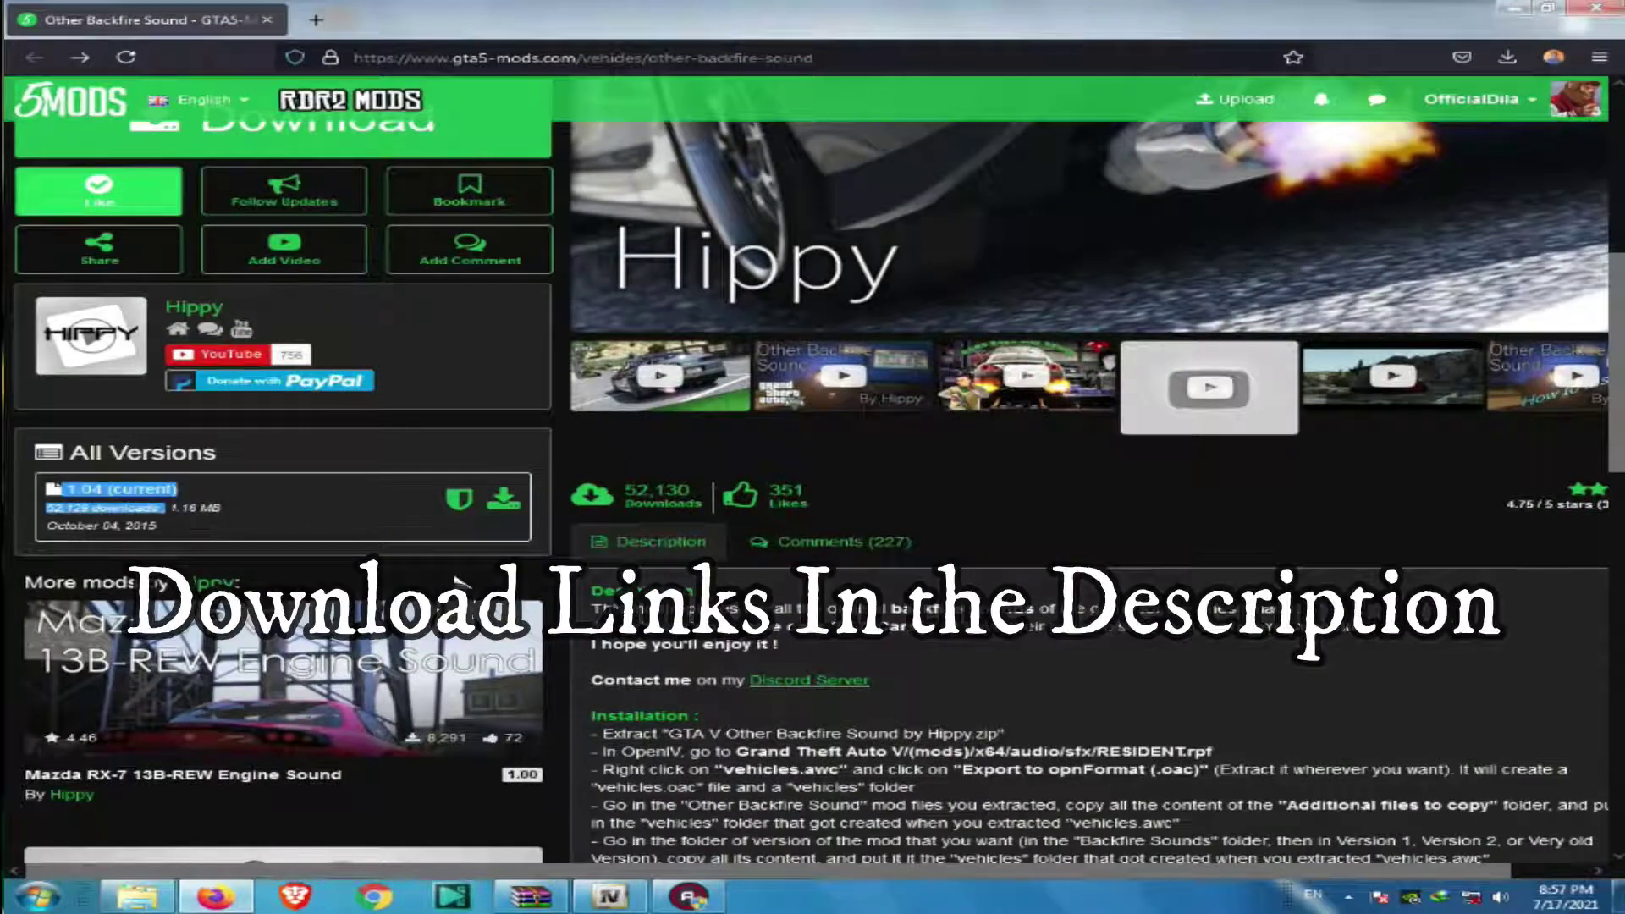
scroll(457, 583, down, 4)
drag(743, 458, 1244, 666)
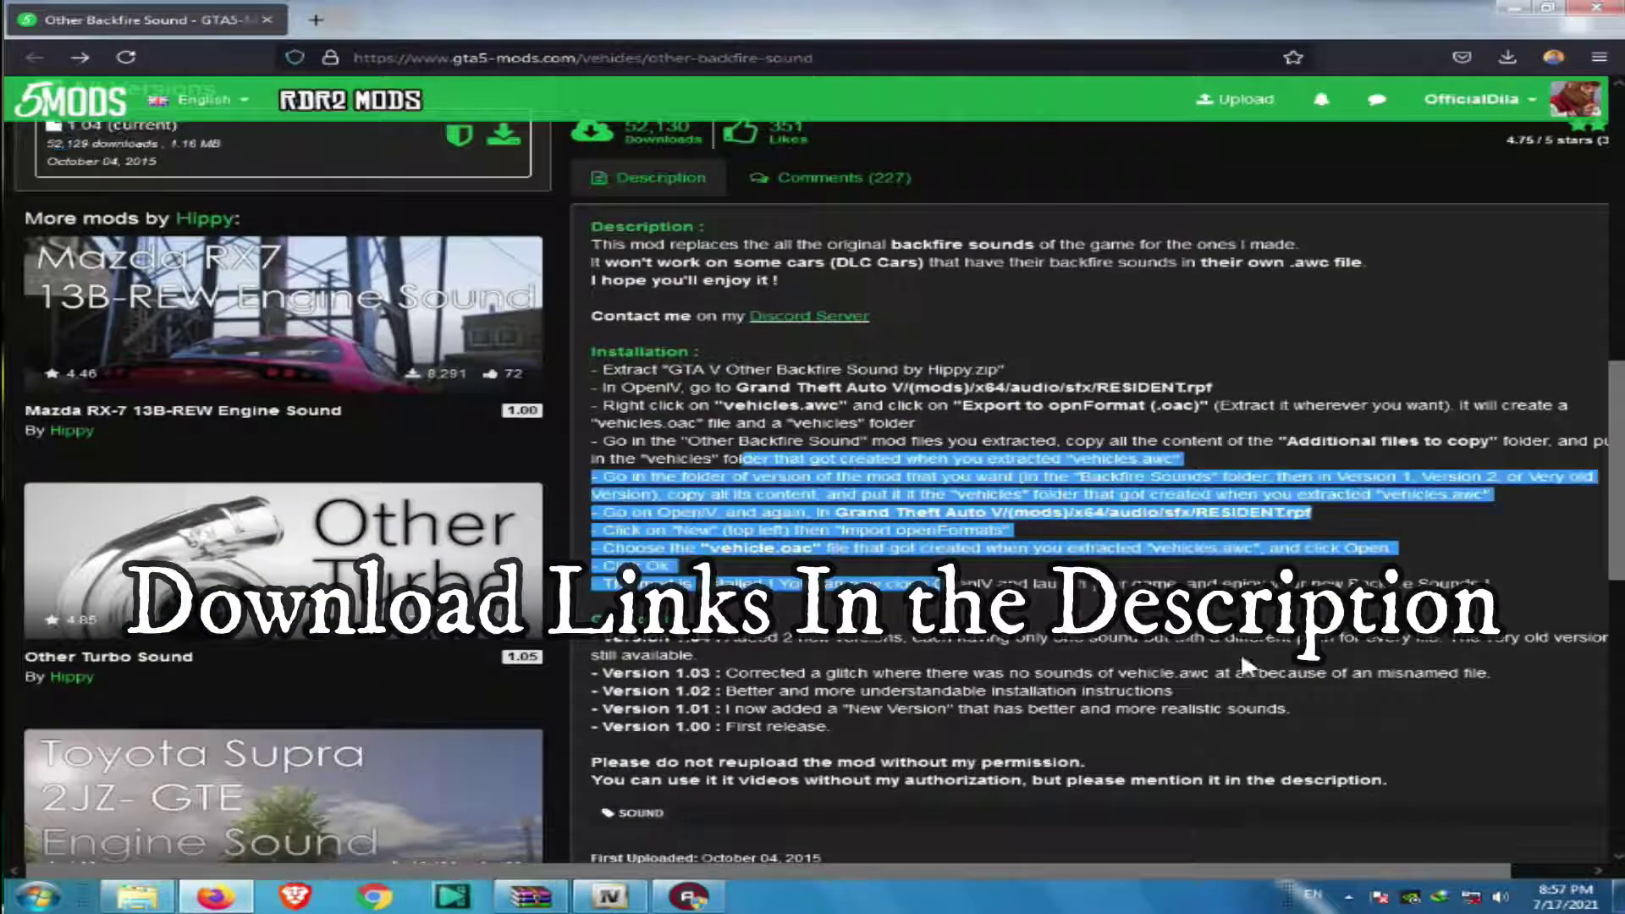
drag(908, 583, 929, 584)
scroll(1020, 611, up, 2)
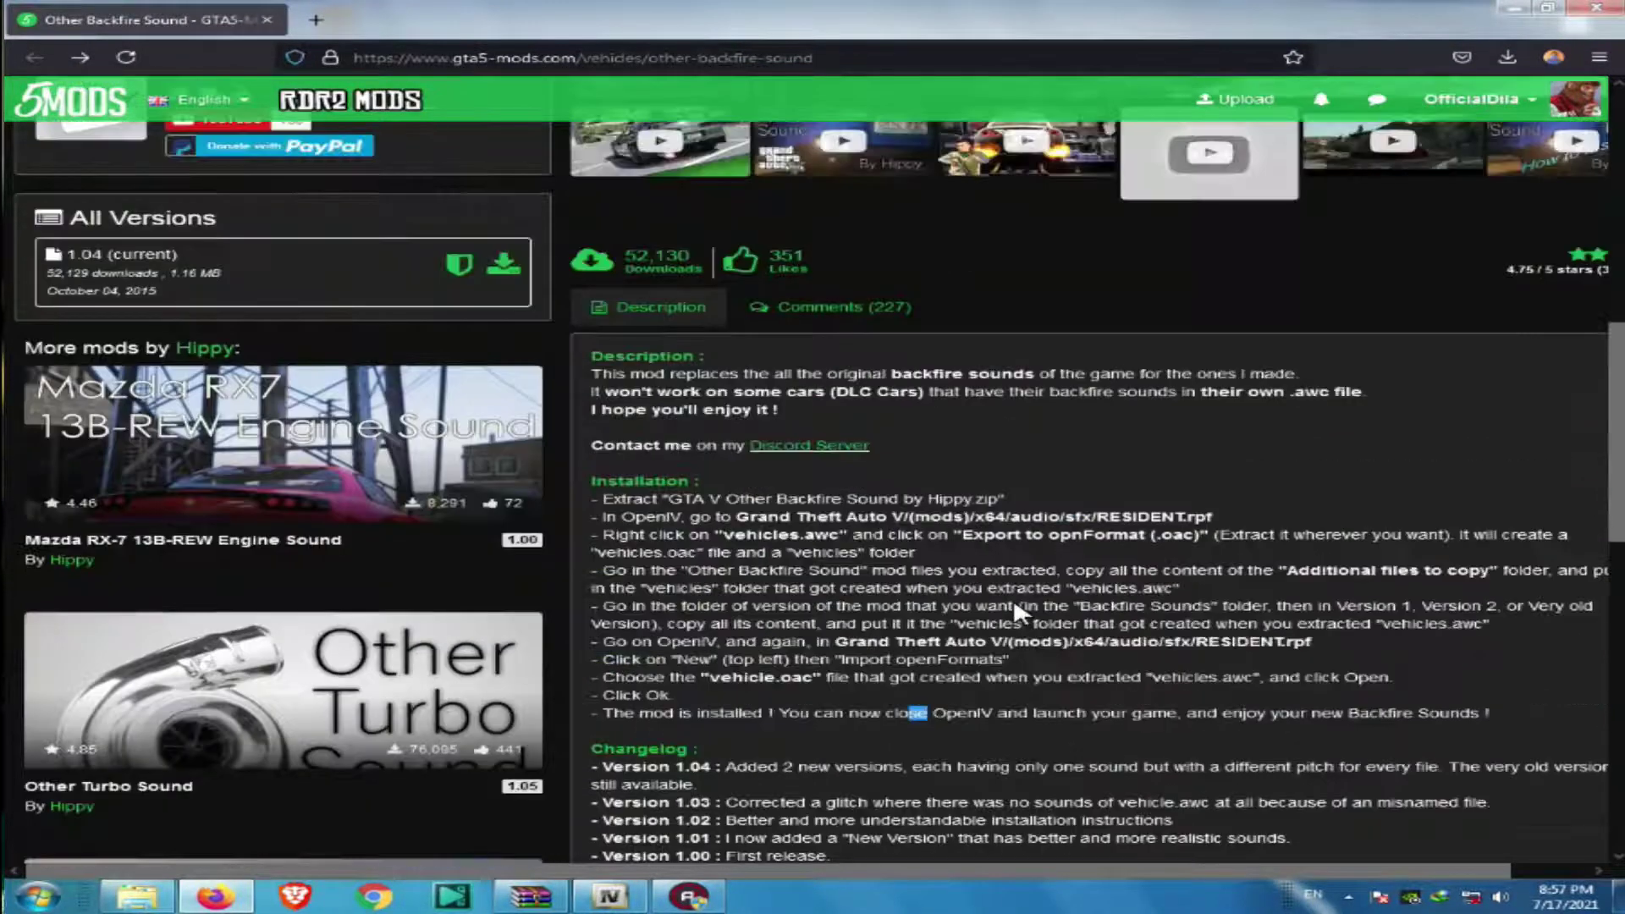
scroll(1019, 611, up, 6)
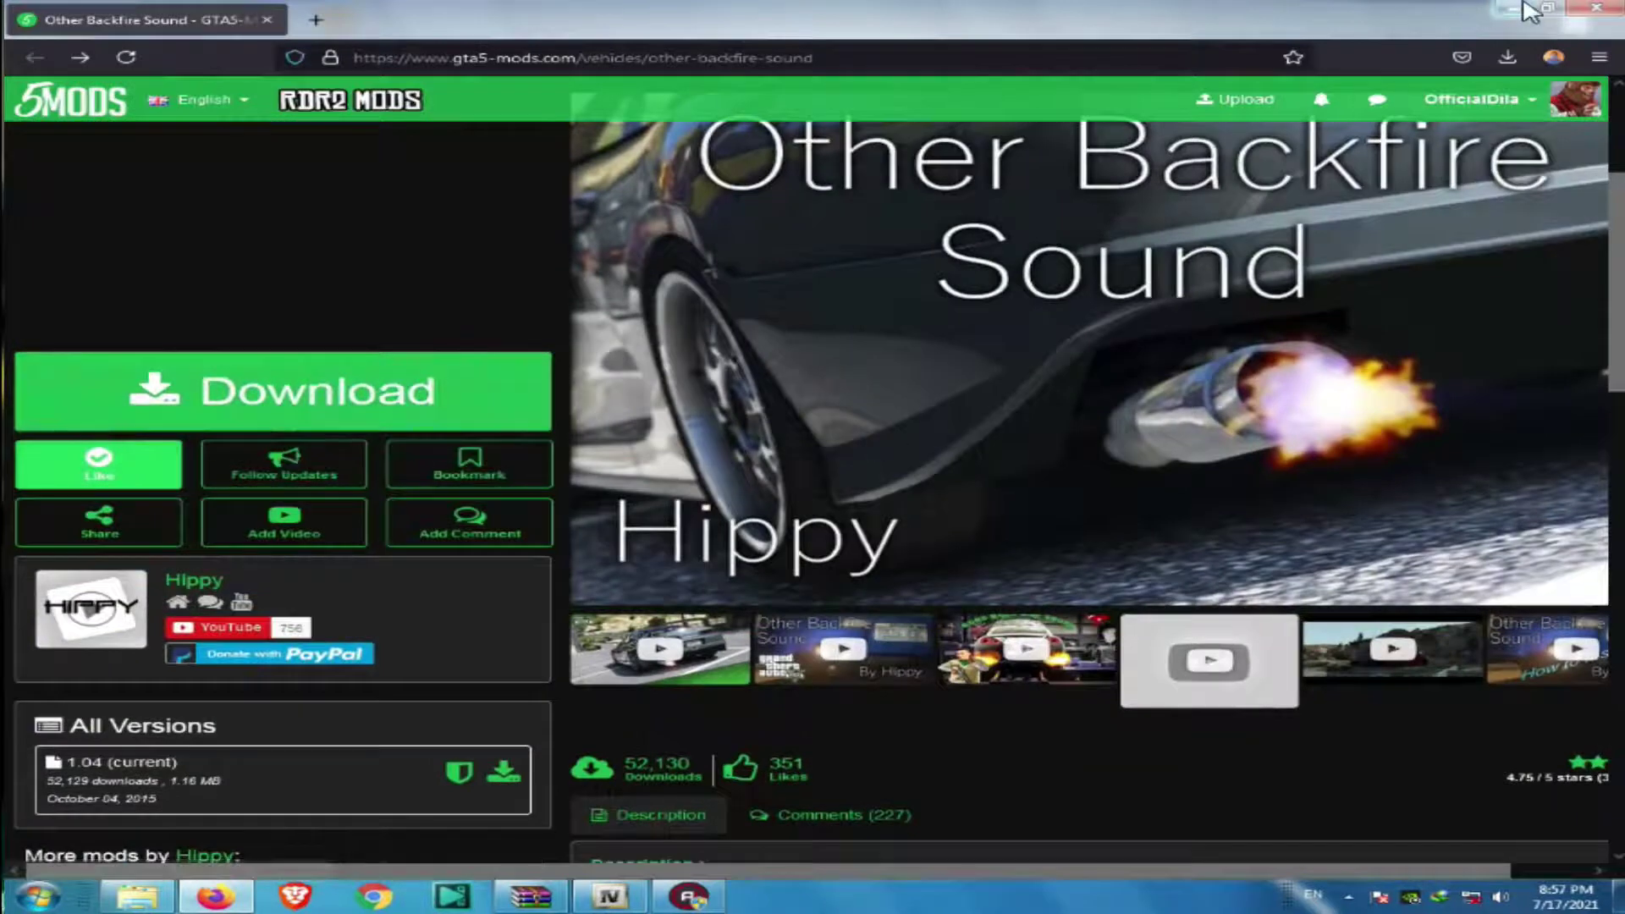
click(1519, 8)
right_click(735, 145)
right_click(814, 189)
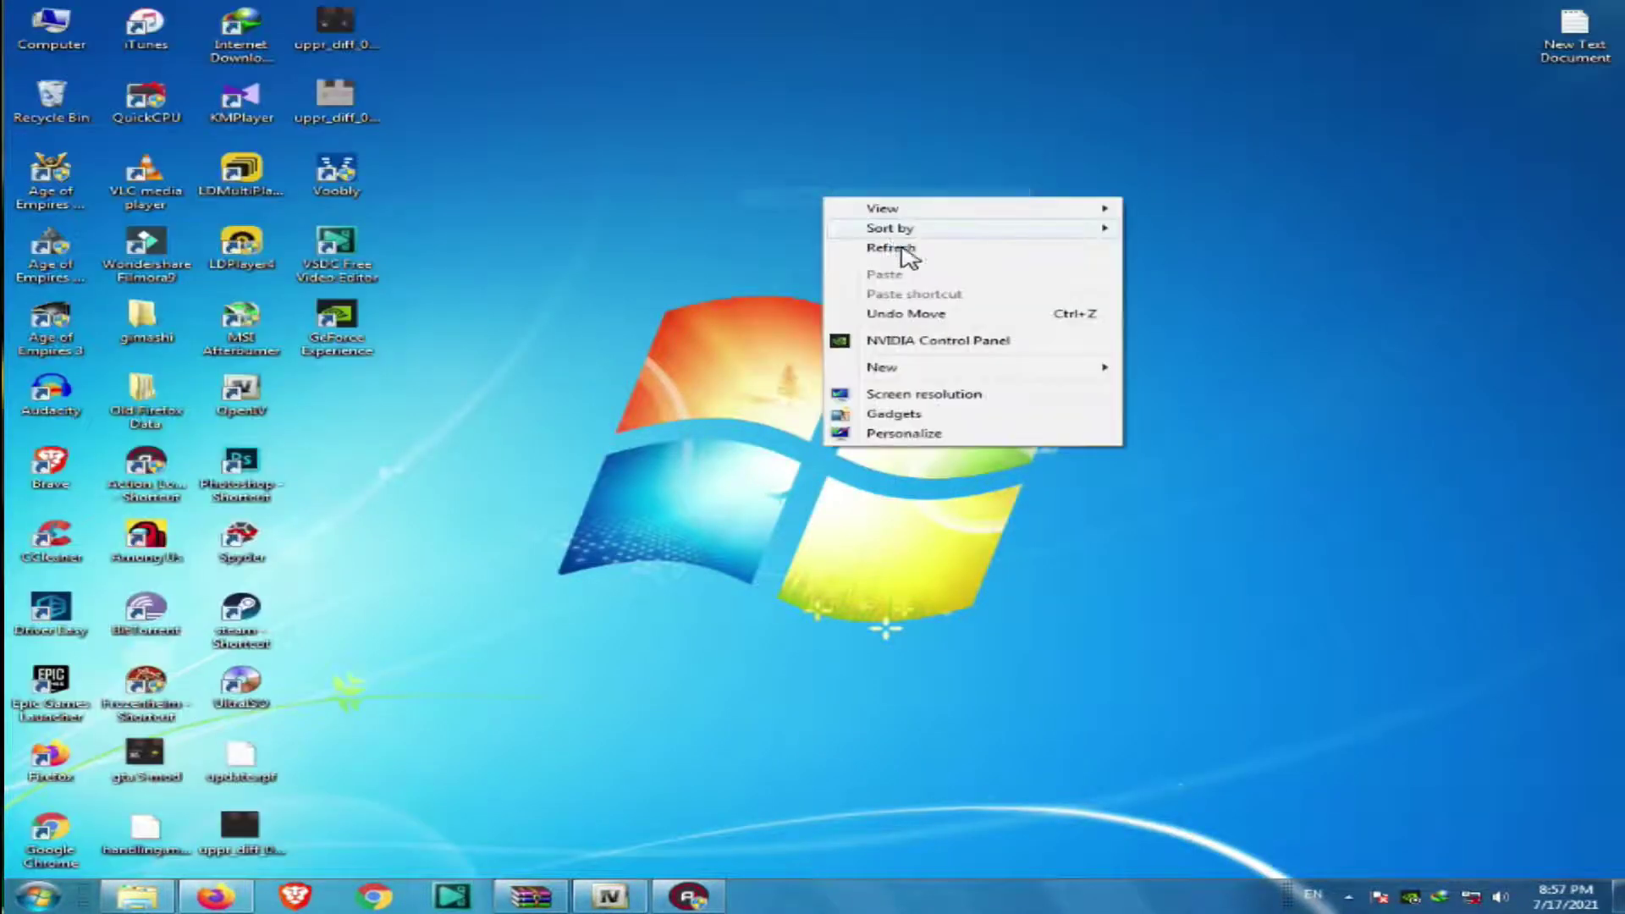
click(897, 246)
right_click(868, 225)
click(914, 270)
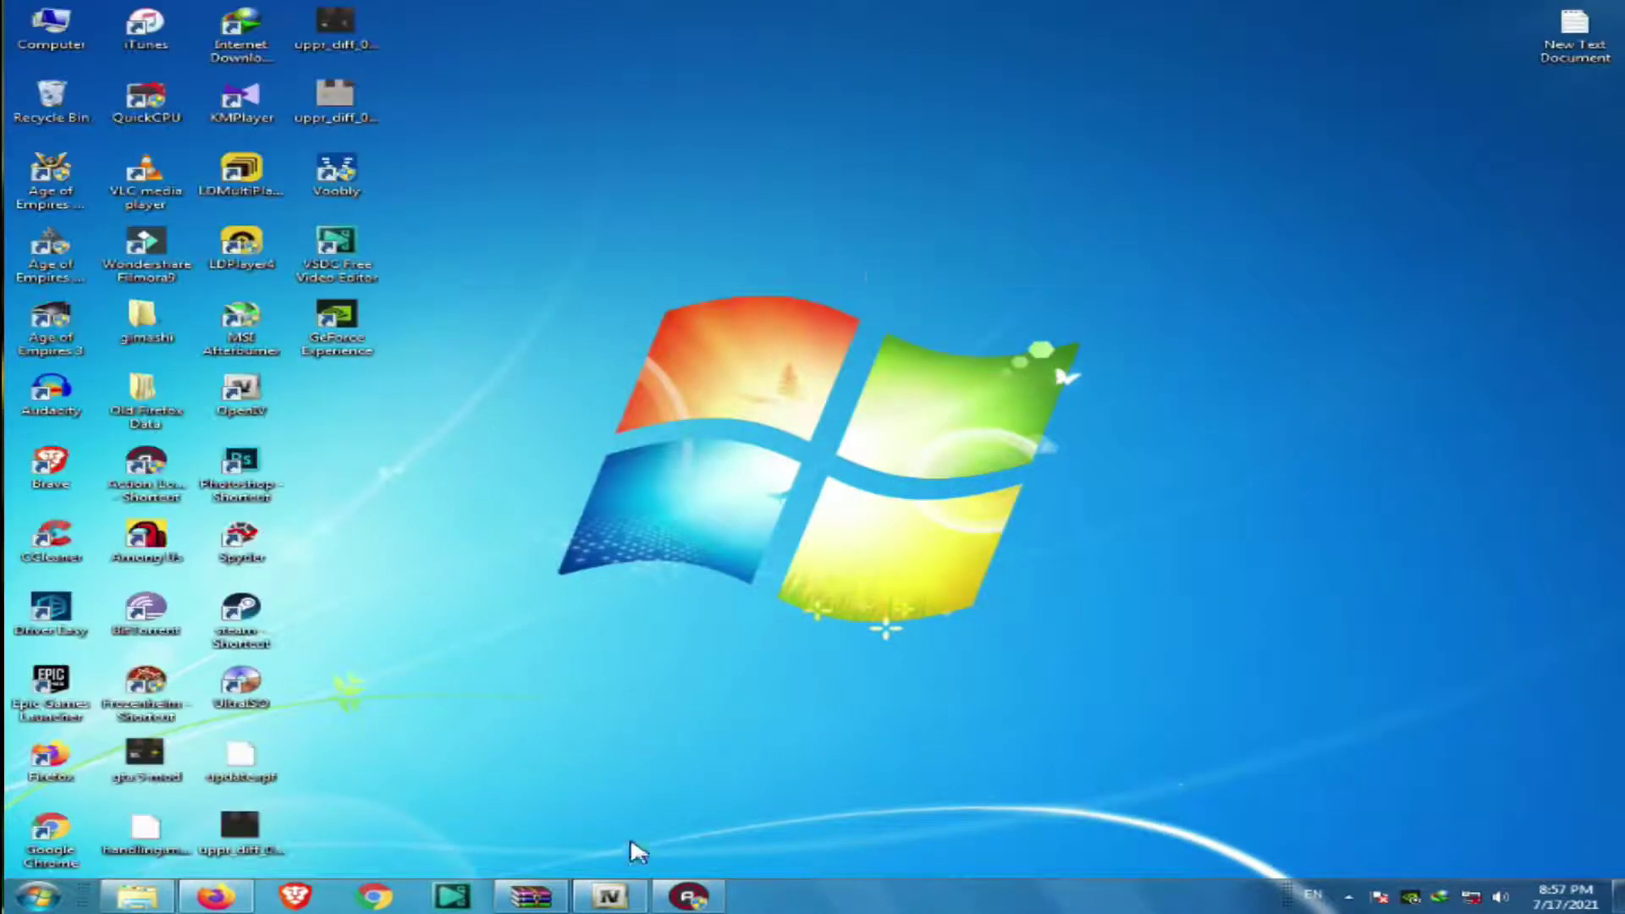
click(216, 896)
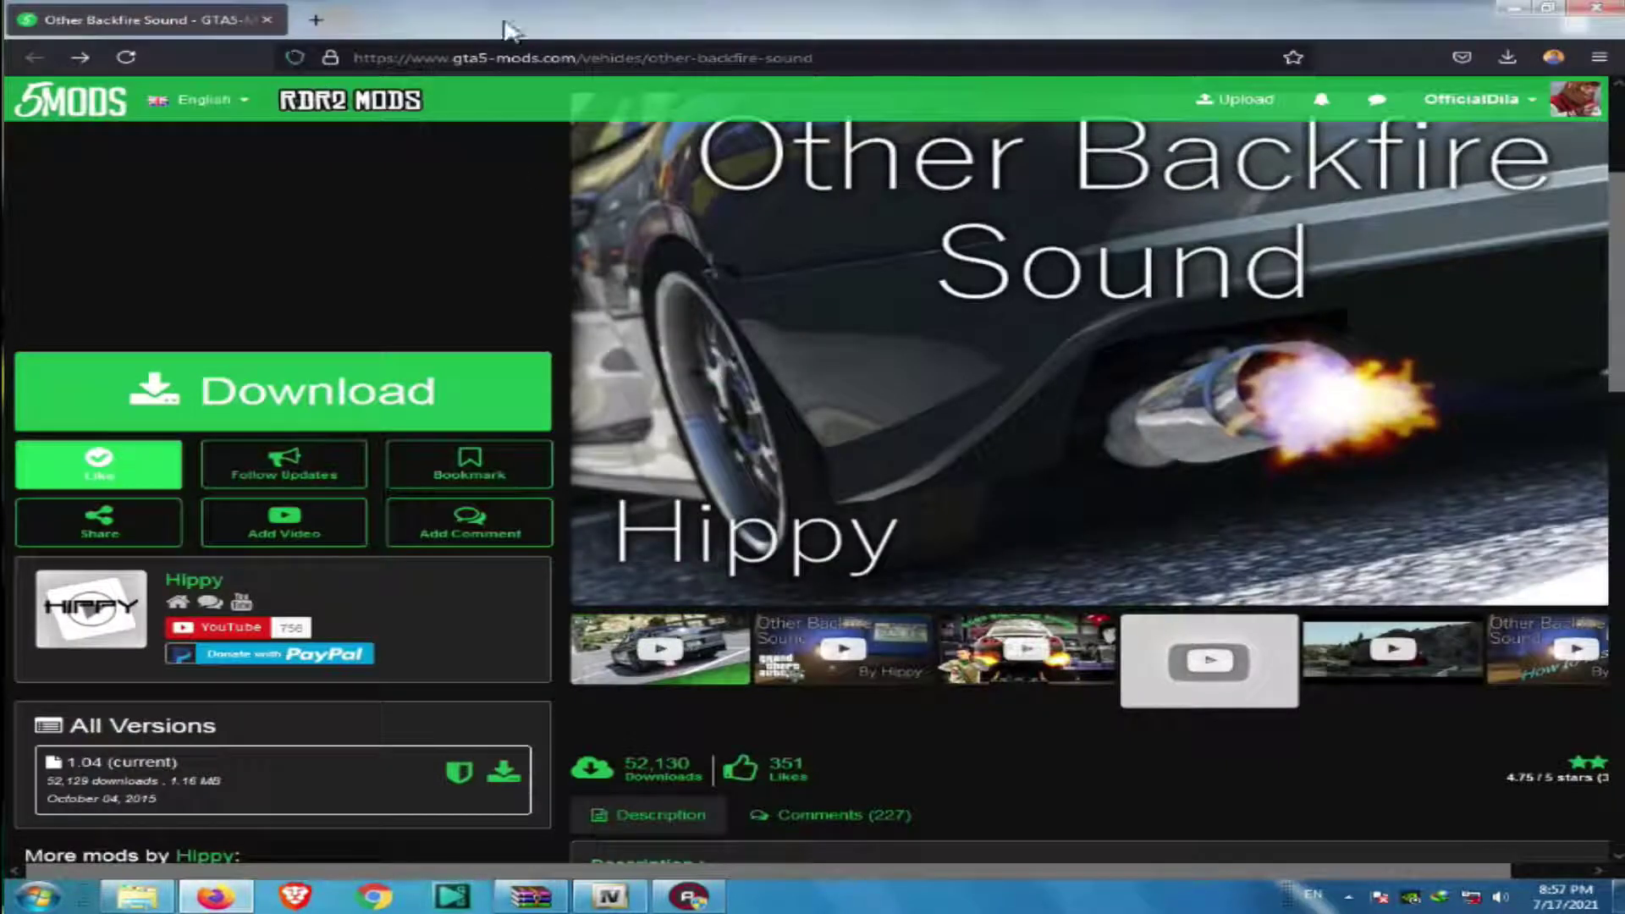
click(1524, 8)
right_click(812, 181)
click(903, 234)
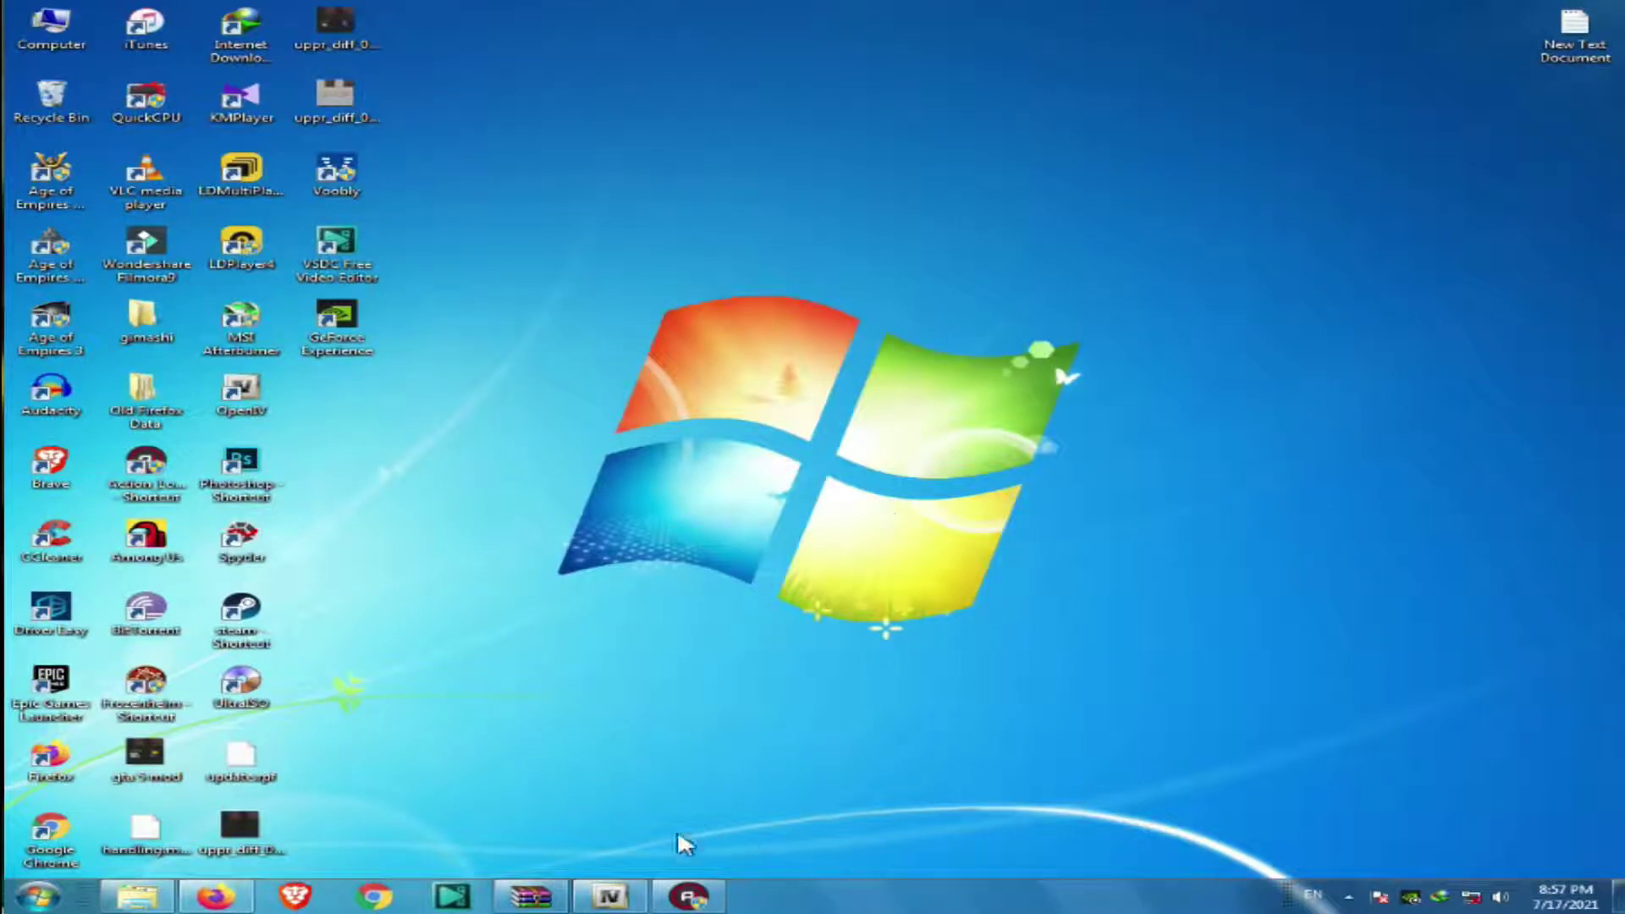
Switch to OpenIV and go to the GTA V root folder.
click(609, 899)
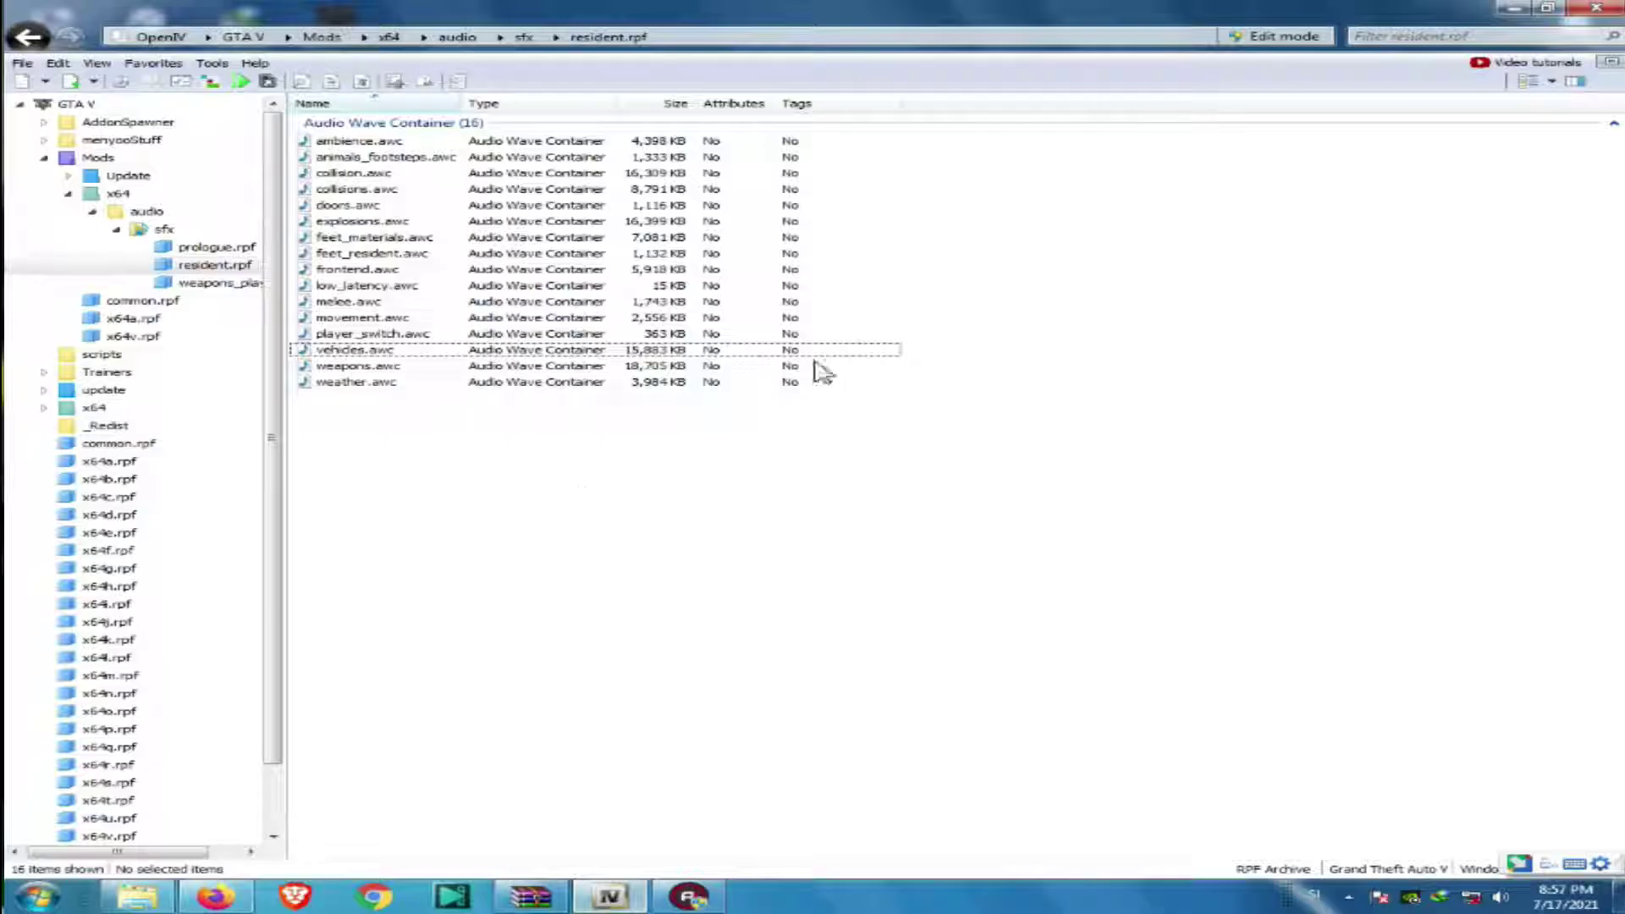
click(243, 37)
double_click(690, 13)
right_click(851, 92)
click(918, 141)
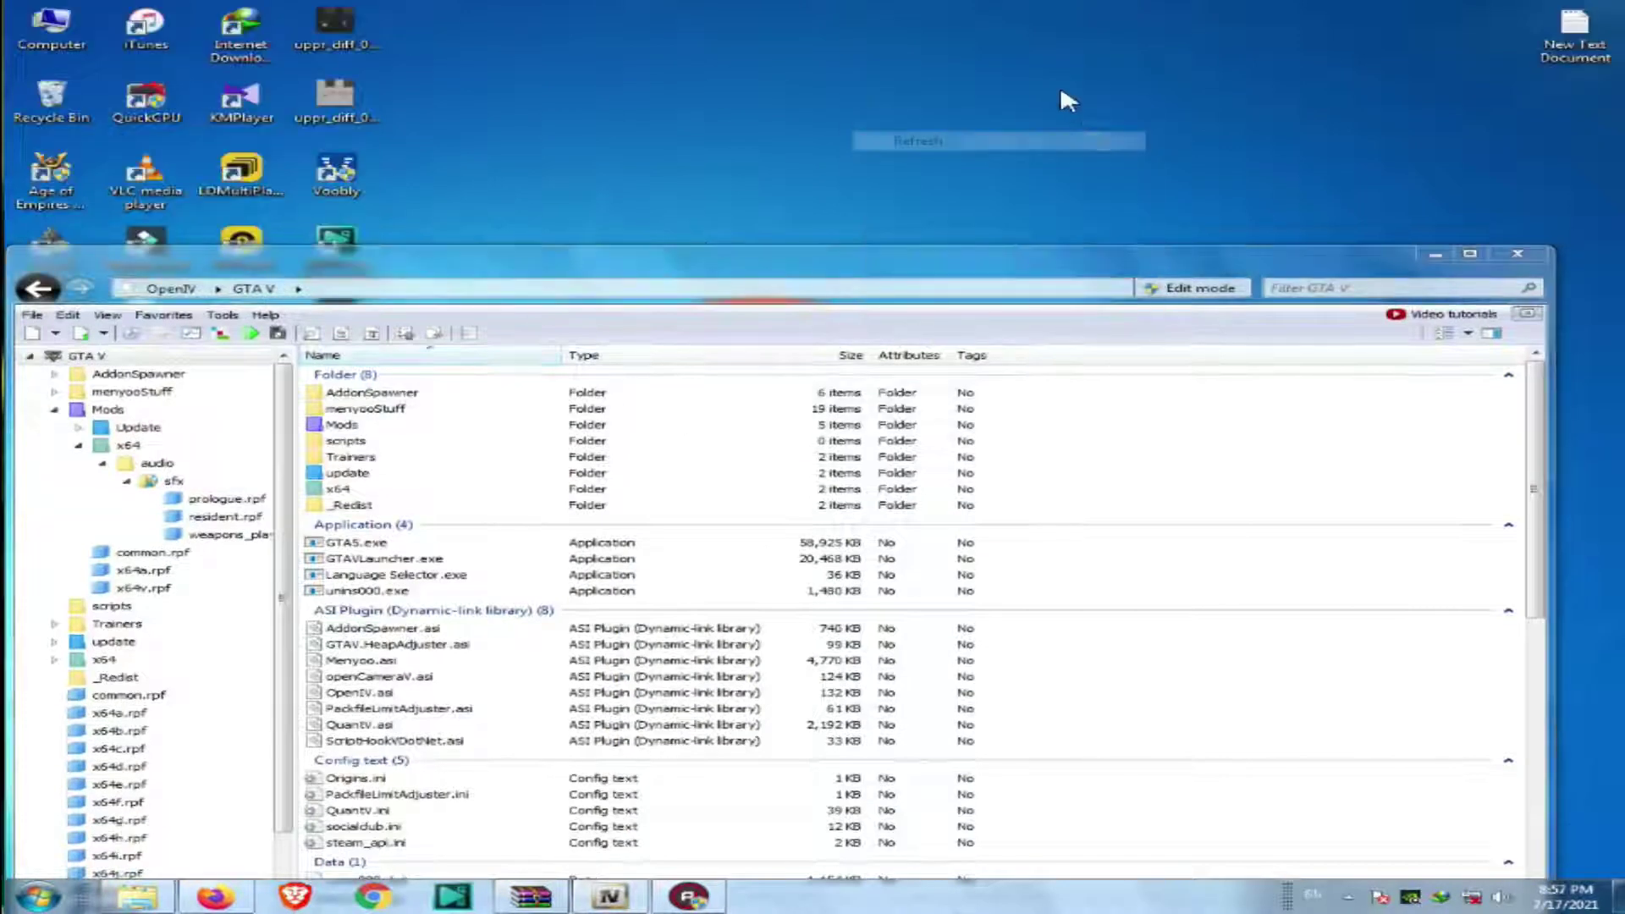
right_click(1046, 86)
click(1100, 138)
click(1468, 257)
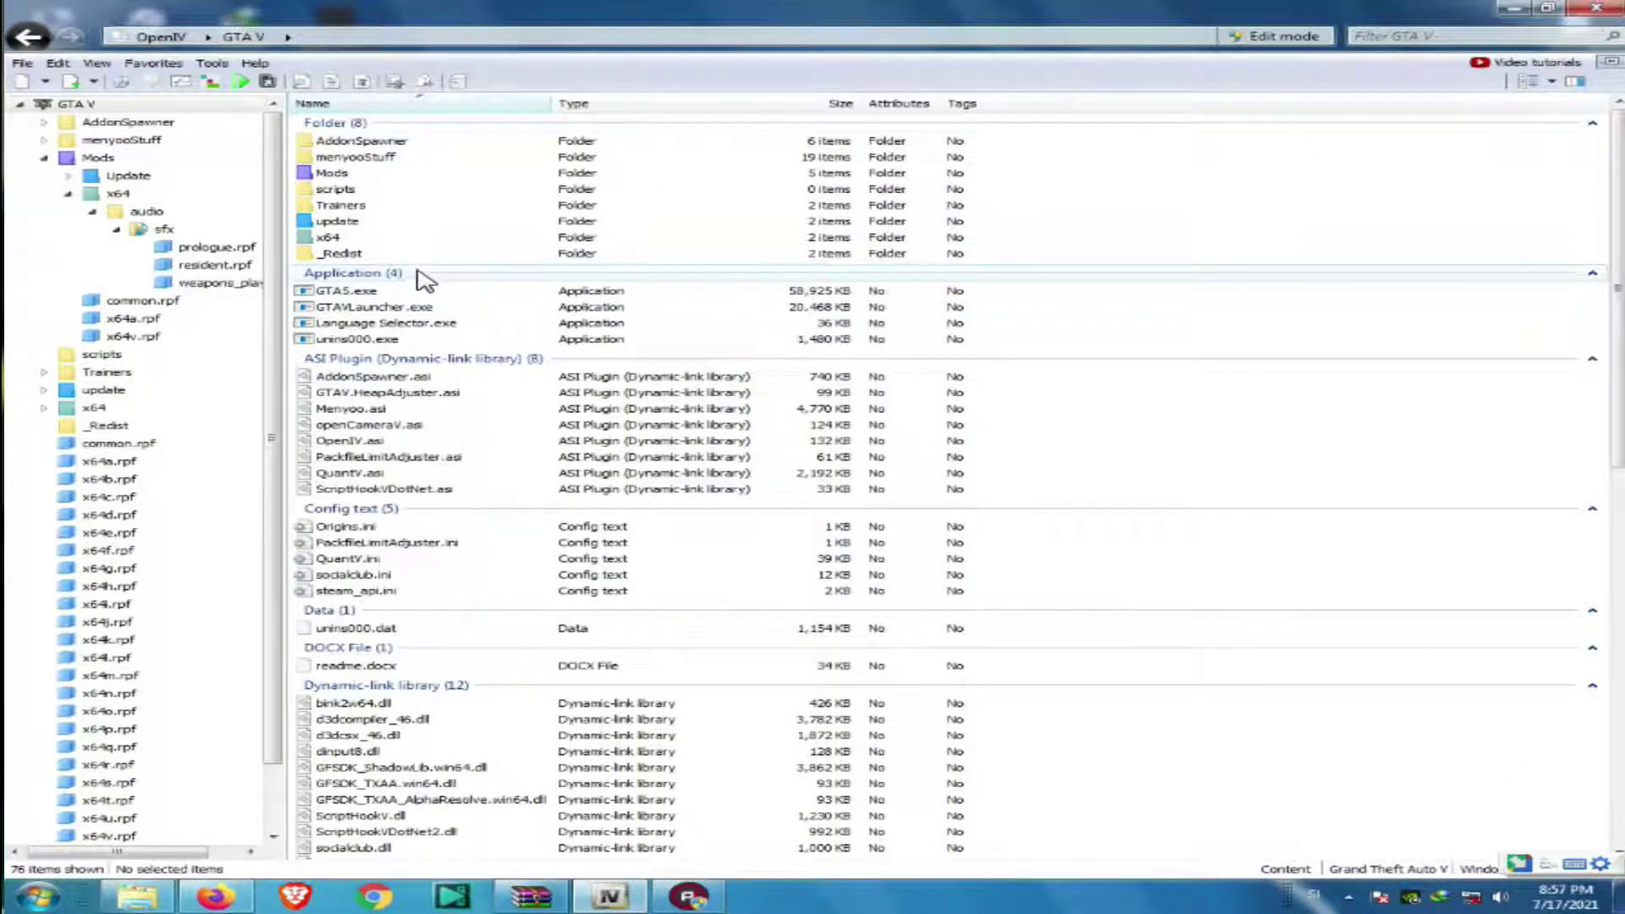
Check in the ASI Manager whether ASI Loader, OpenIV.ASI and openCamera are installed, and close it.
click(178, 83)
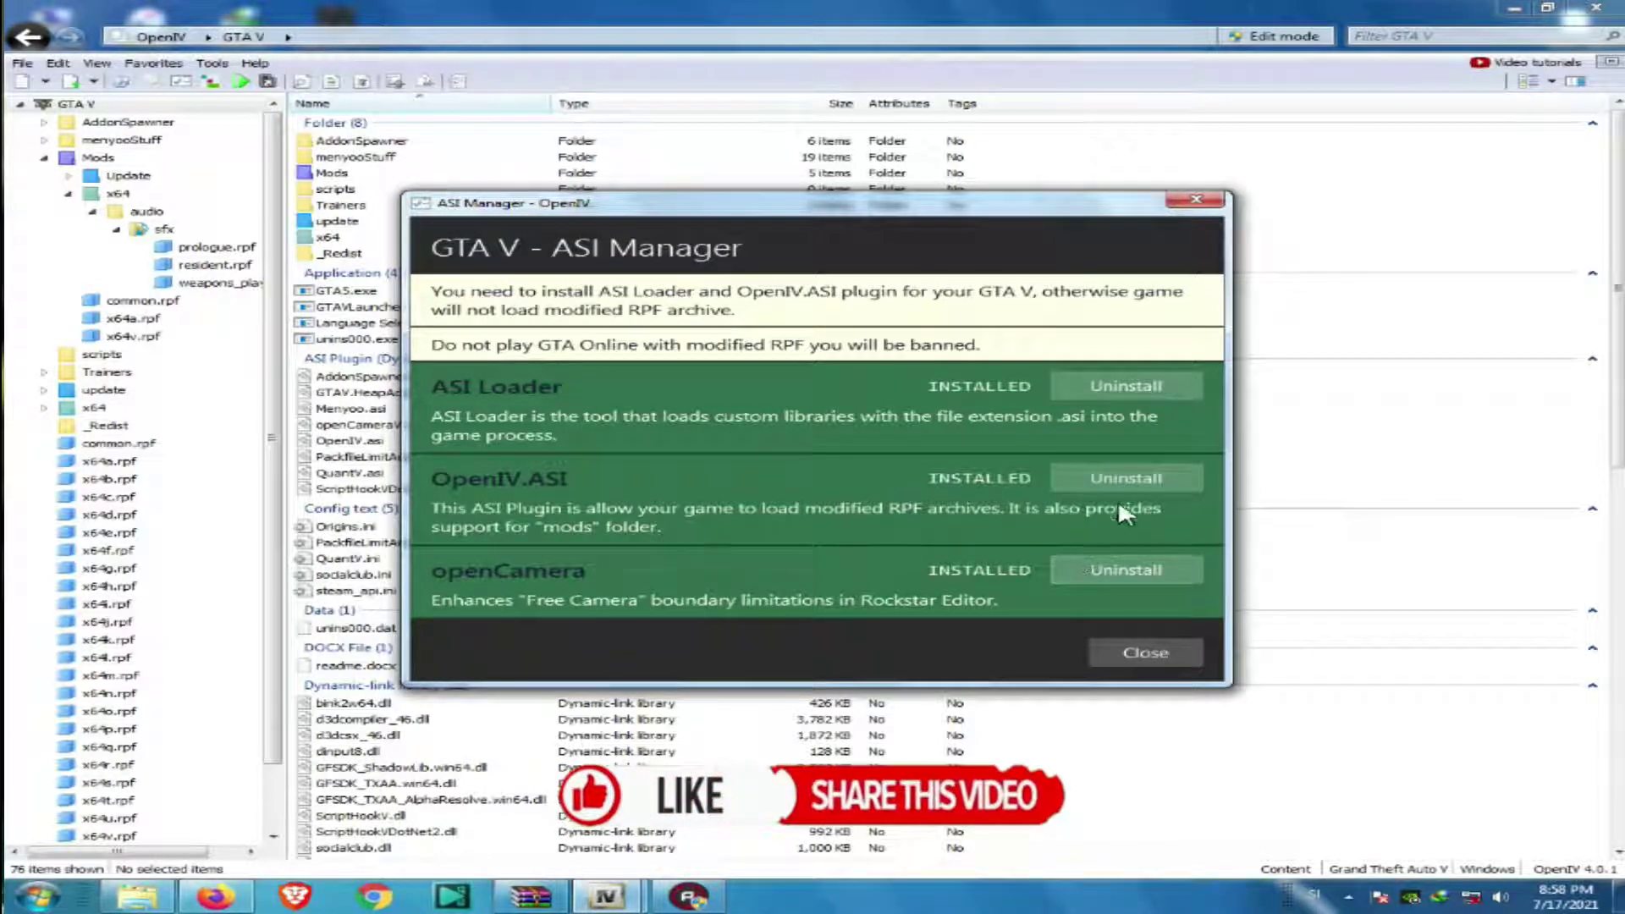
click(1196, 200)
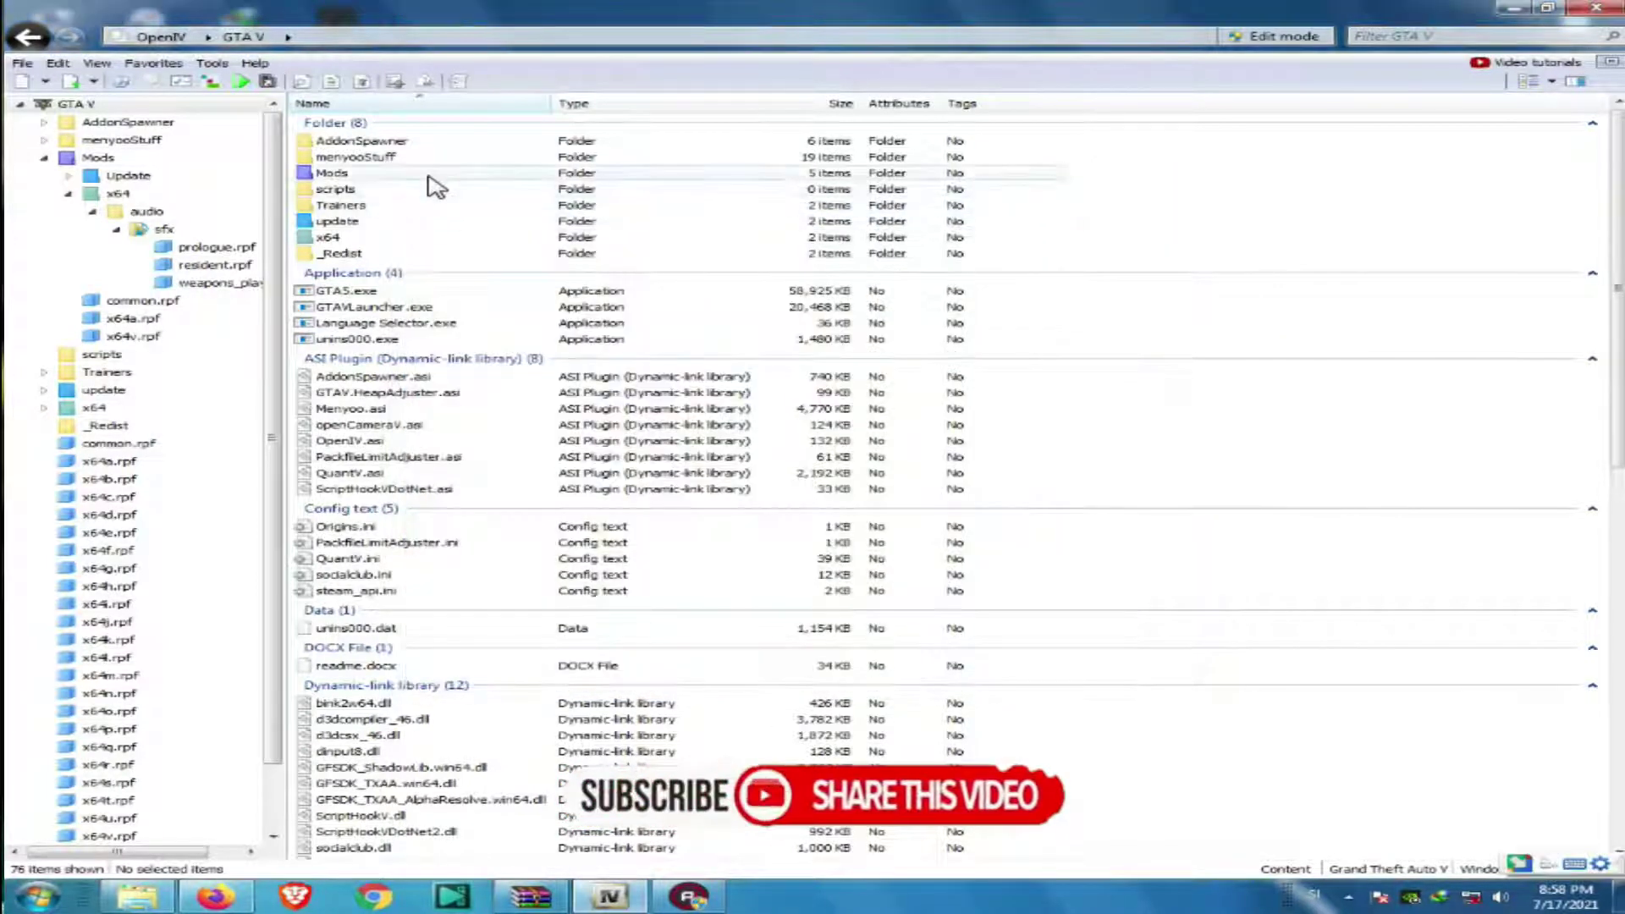
Browse to the Mods/Update/x64/dlcpacks folder and look over its contents.
double_click(428, 175)
key(super+Down)
right_click(799, 63)
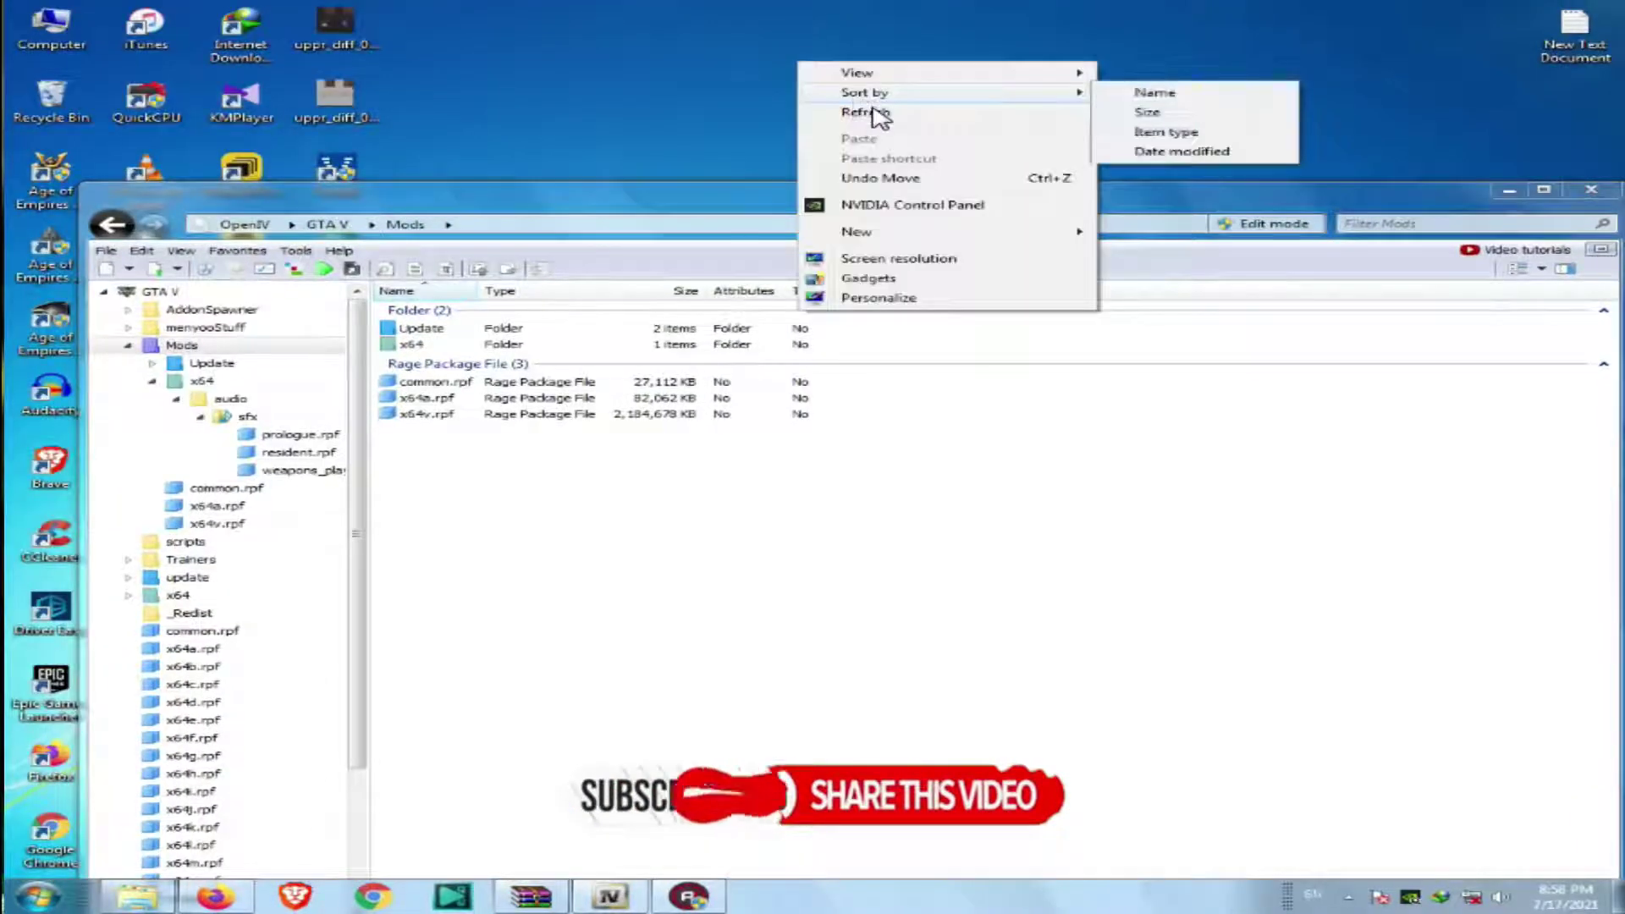
click(872, 113)
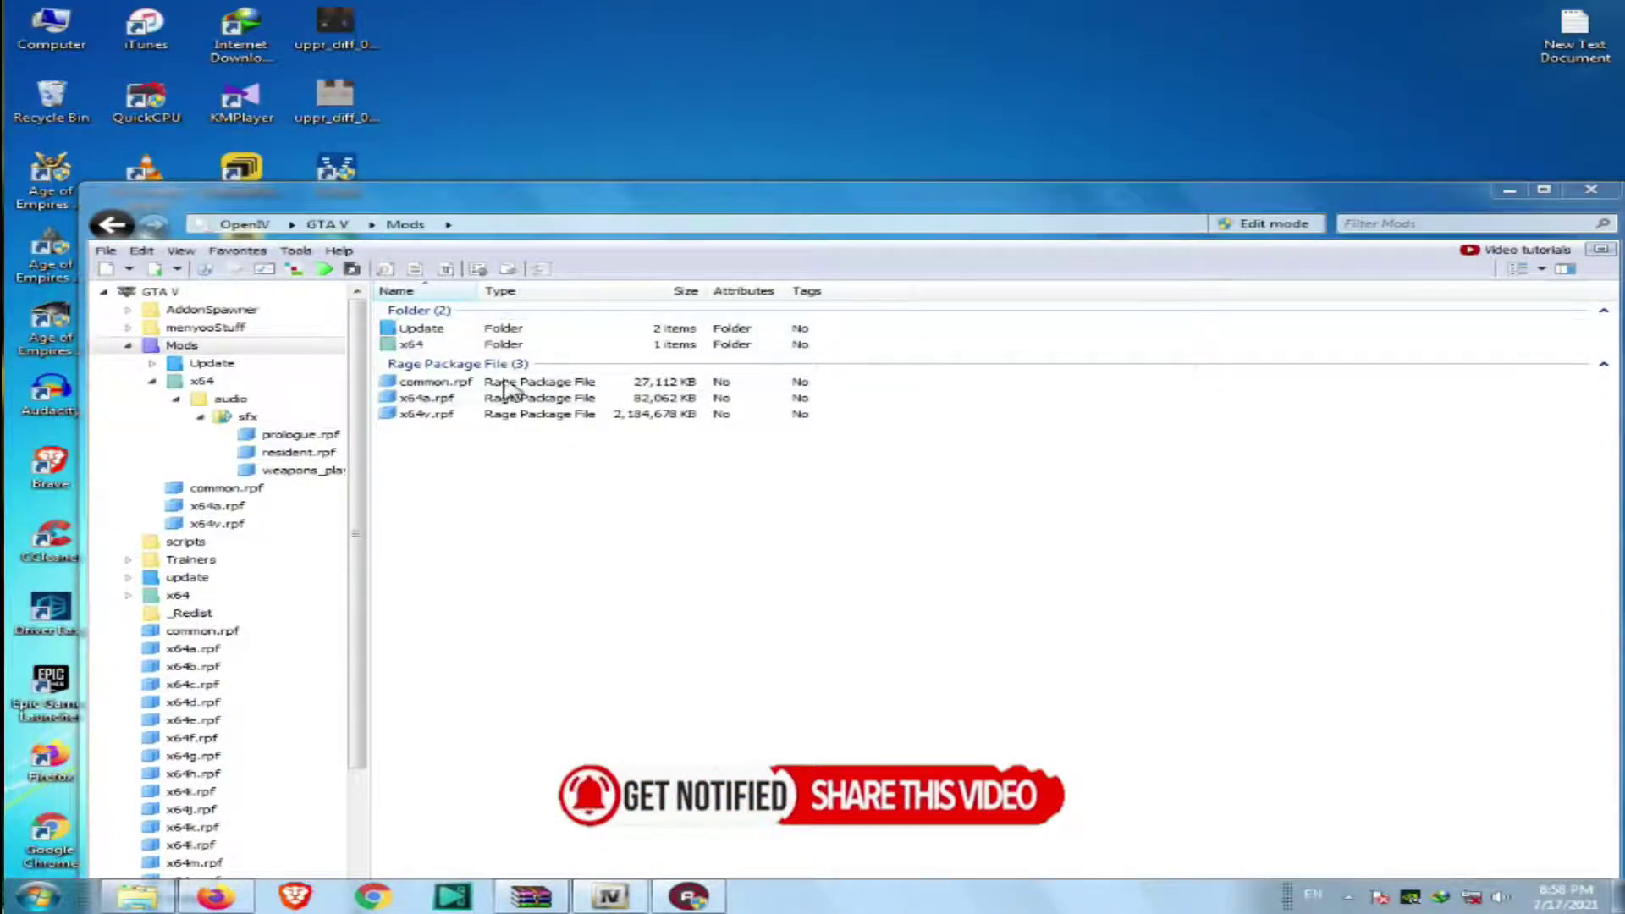
double_click(461, 332)
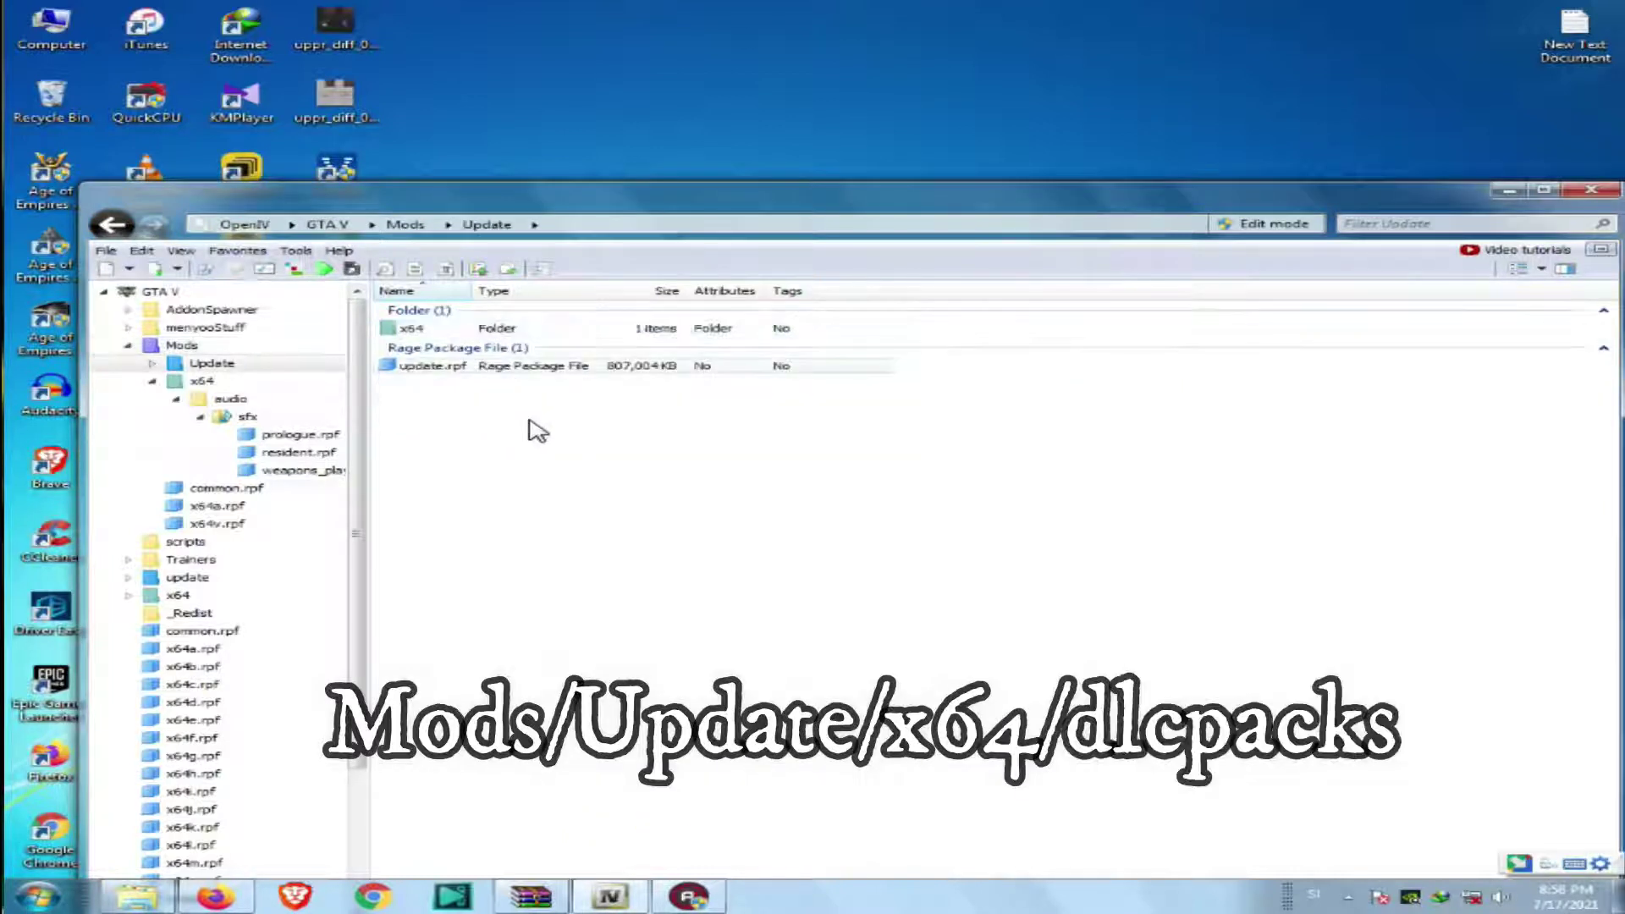
double_click(440, 329)
double_click(488, 334)
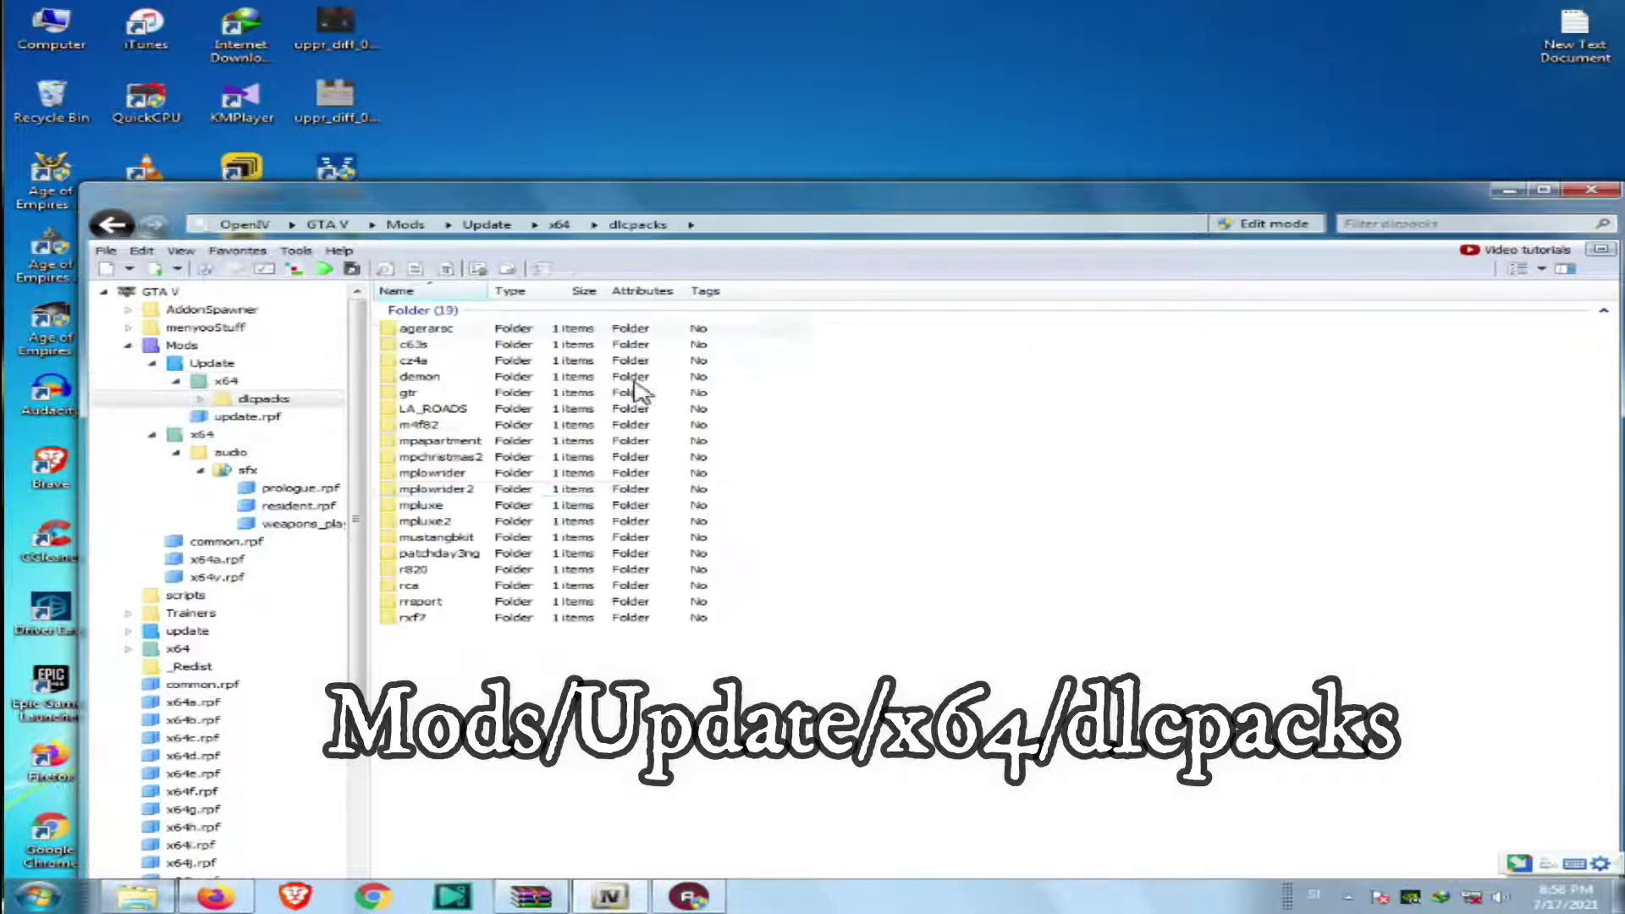
drag(729, 603, 614, 603)
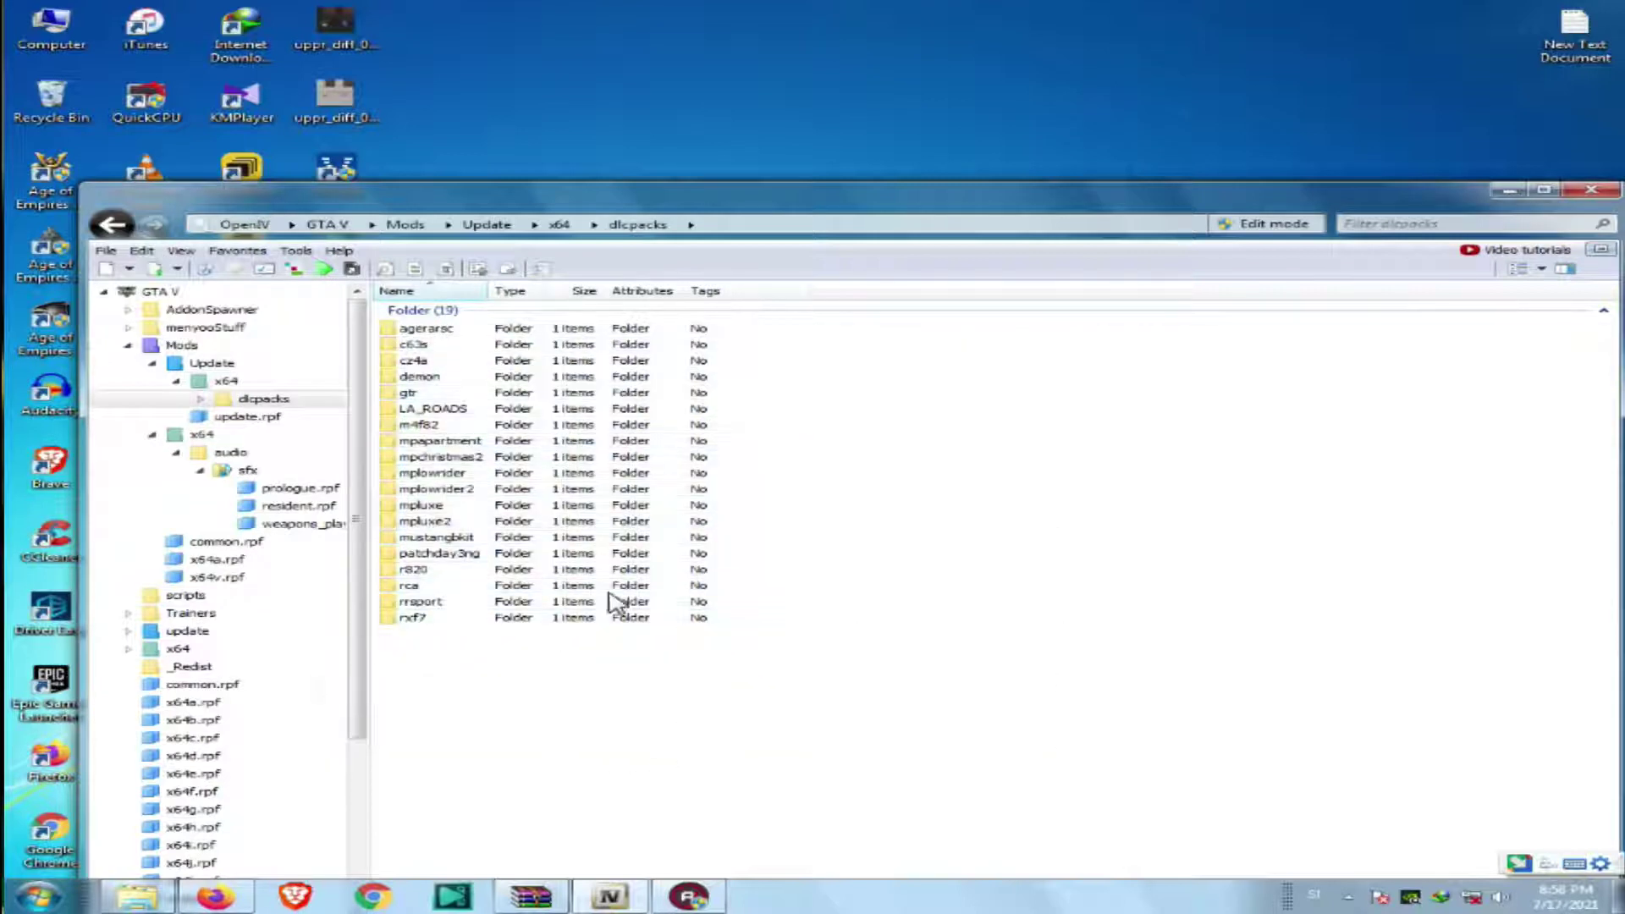
Return to the GTA V root folder and inspect update.rpf in the original update folder.
click(115, 226)
click(116, 227)
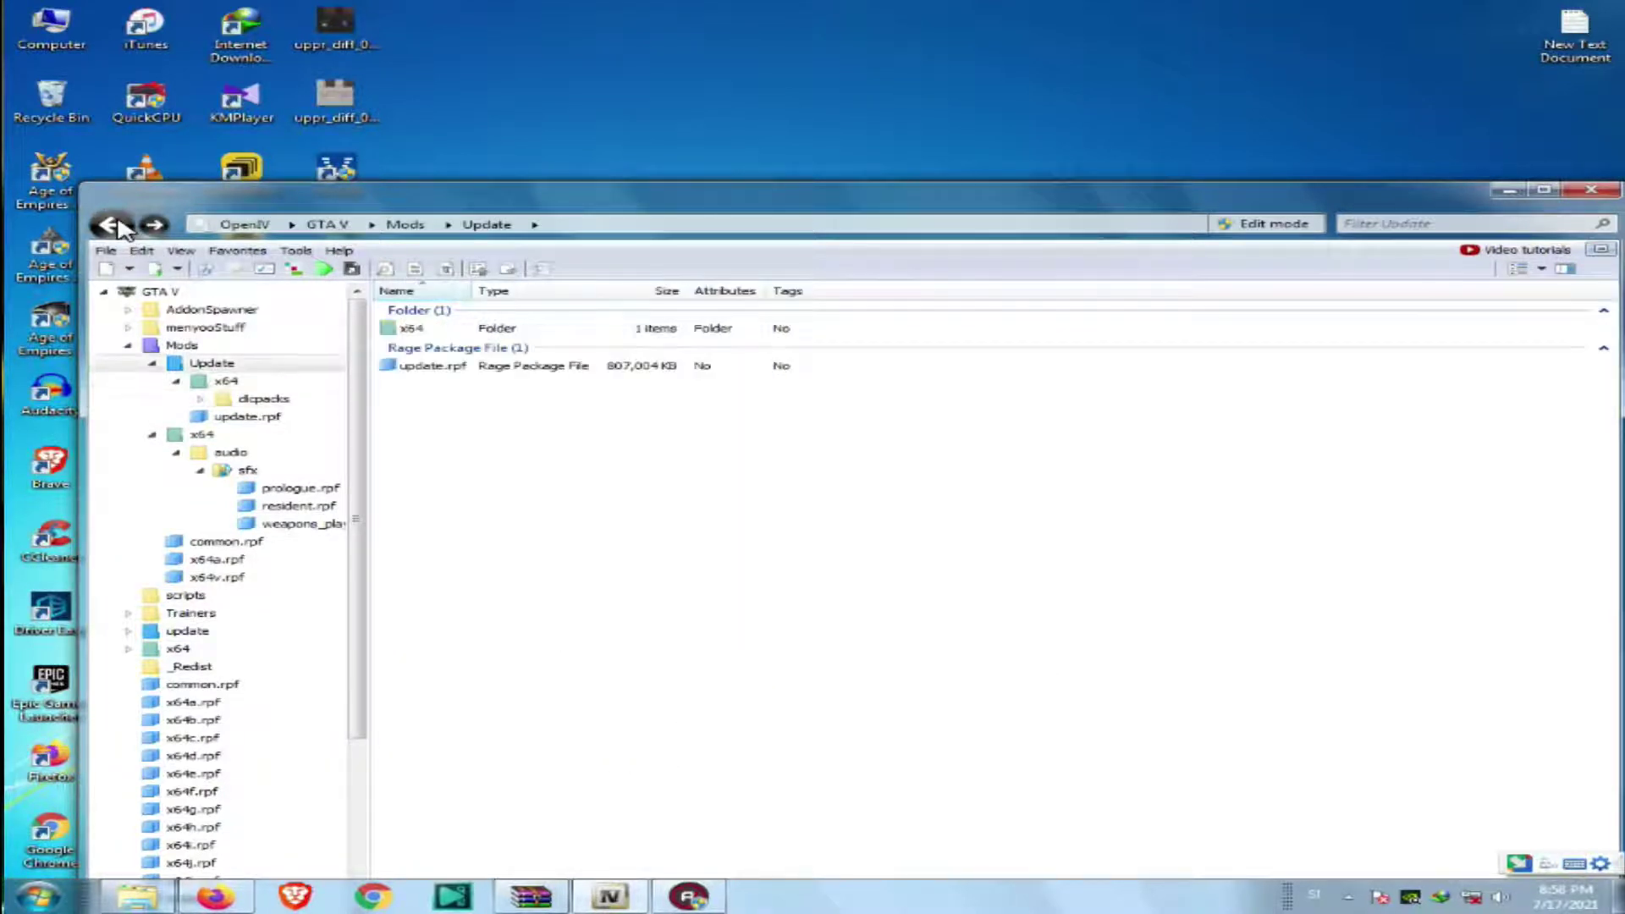
click(118, 227)
click(103, 227)
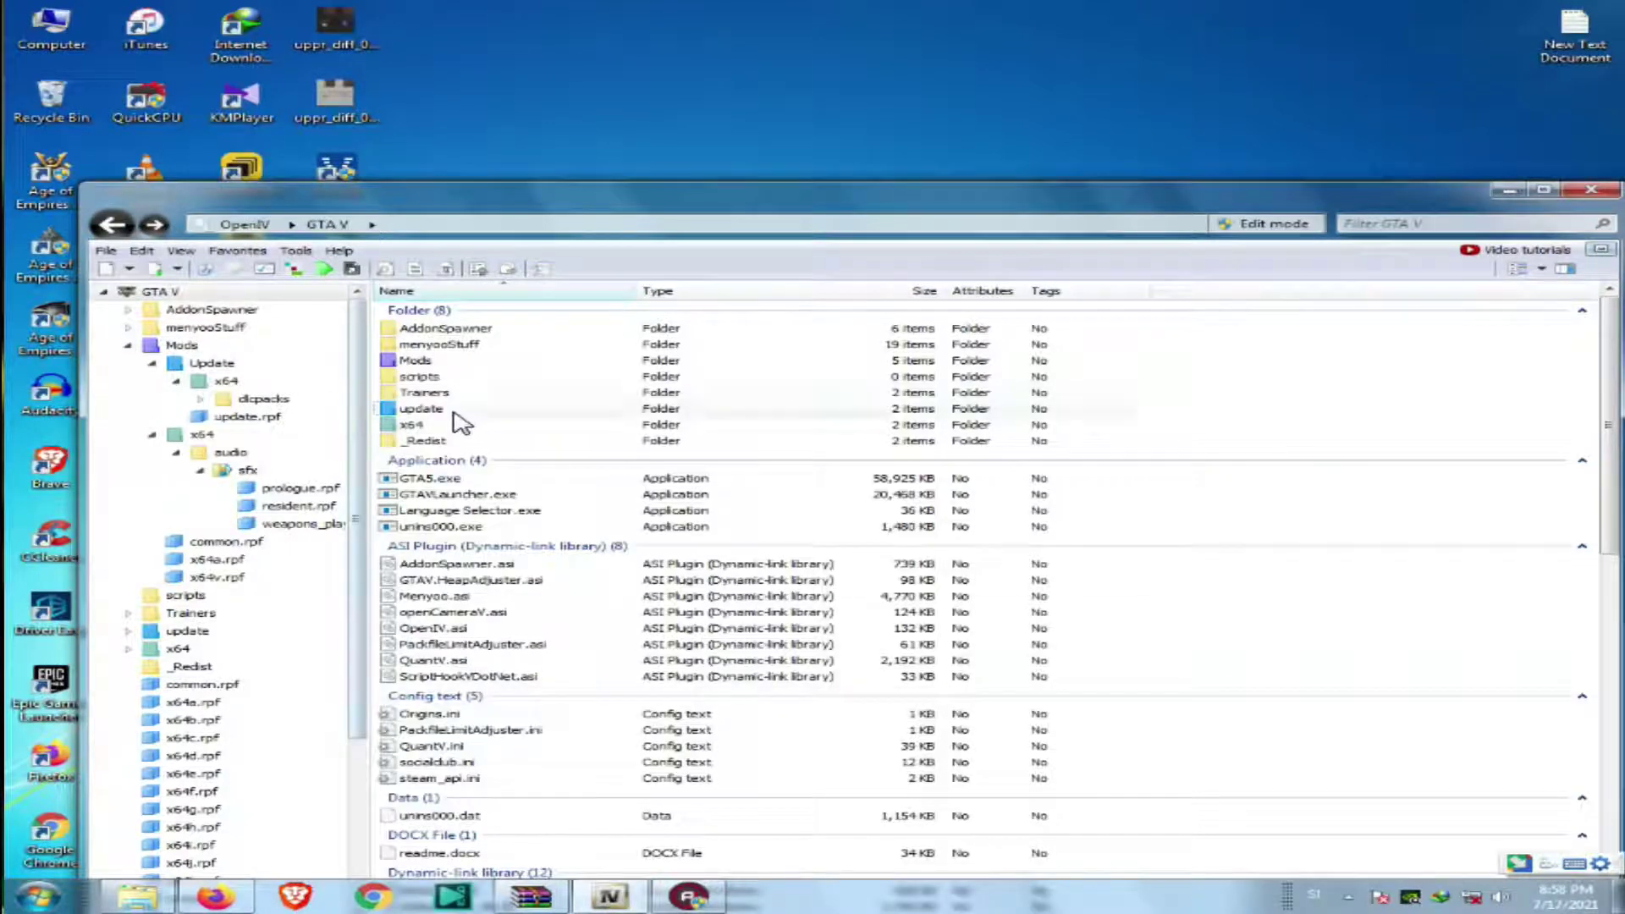
double_click(454, 412)
click(556, 369)
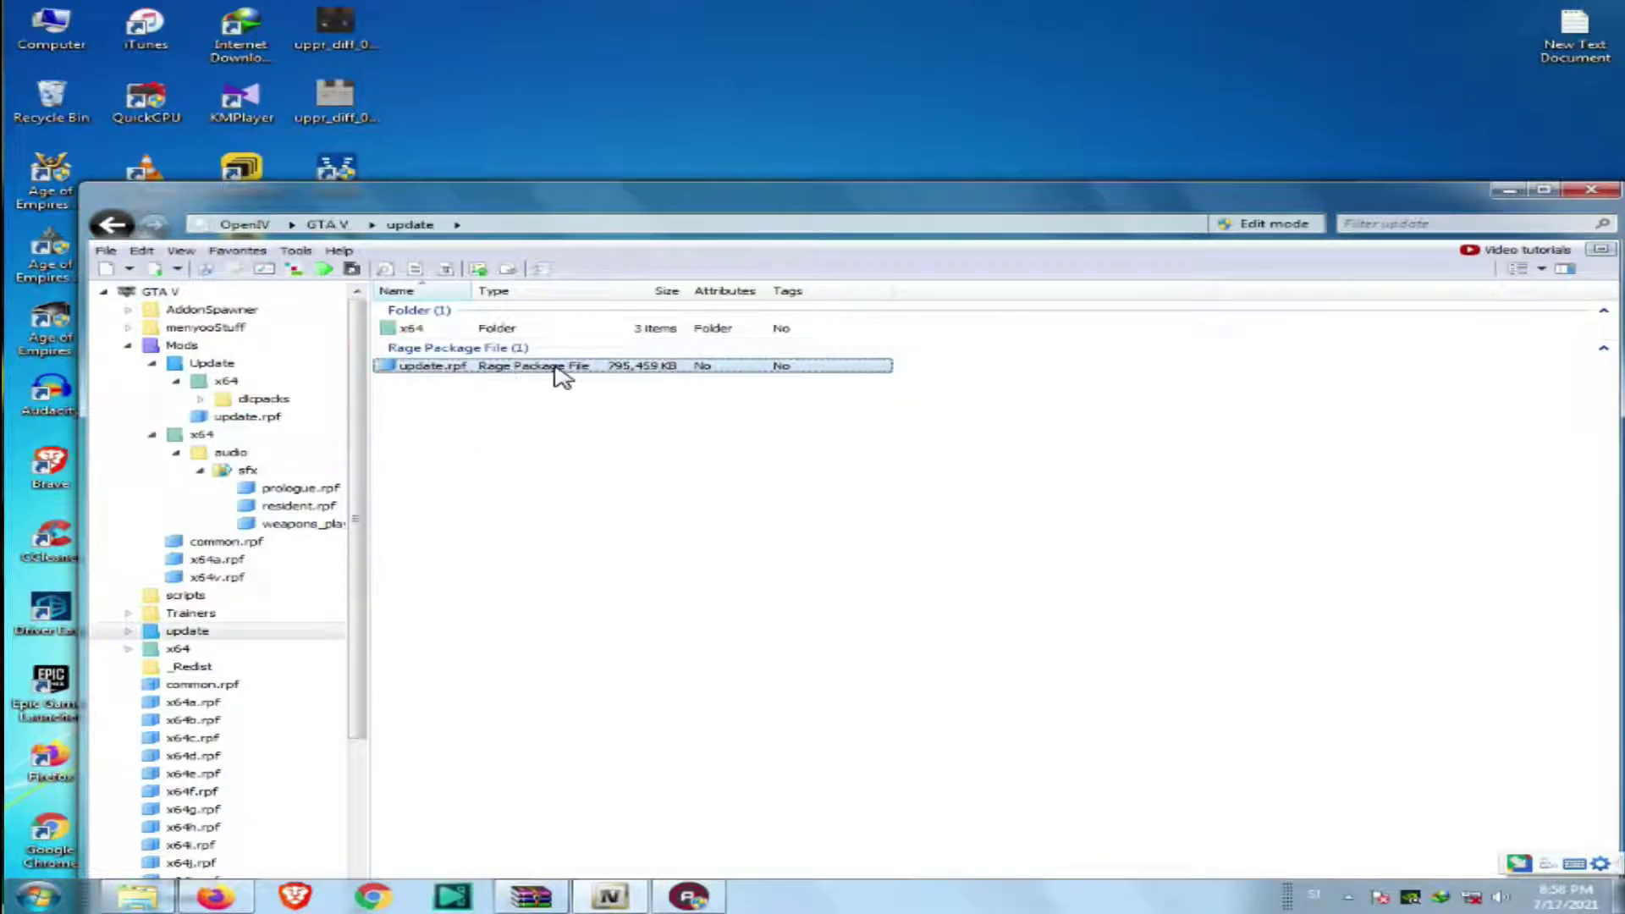
right_click(556, 370)
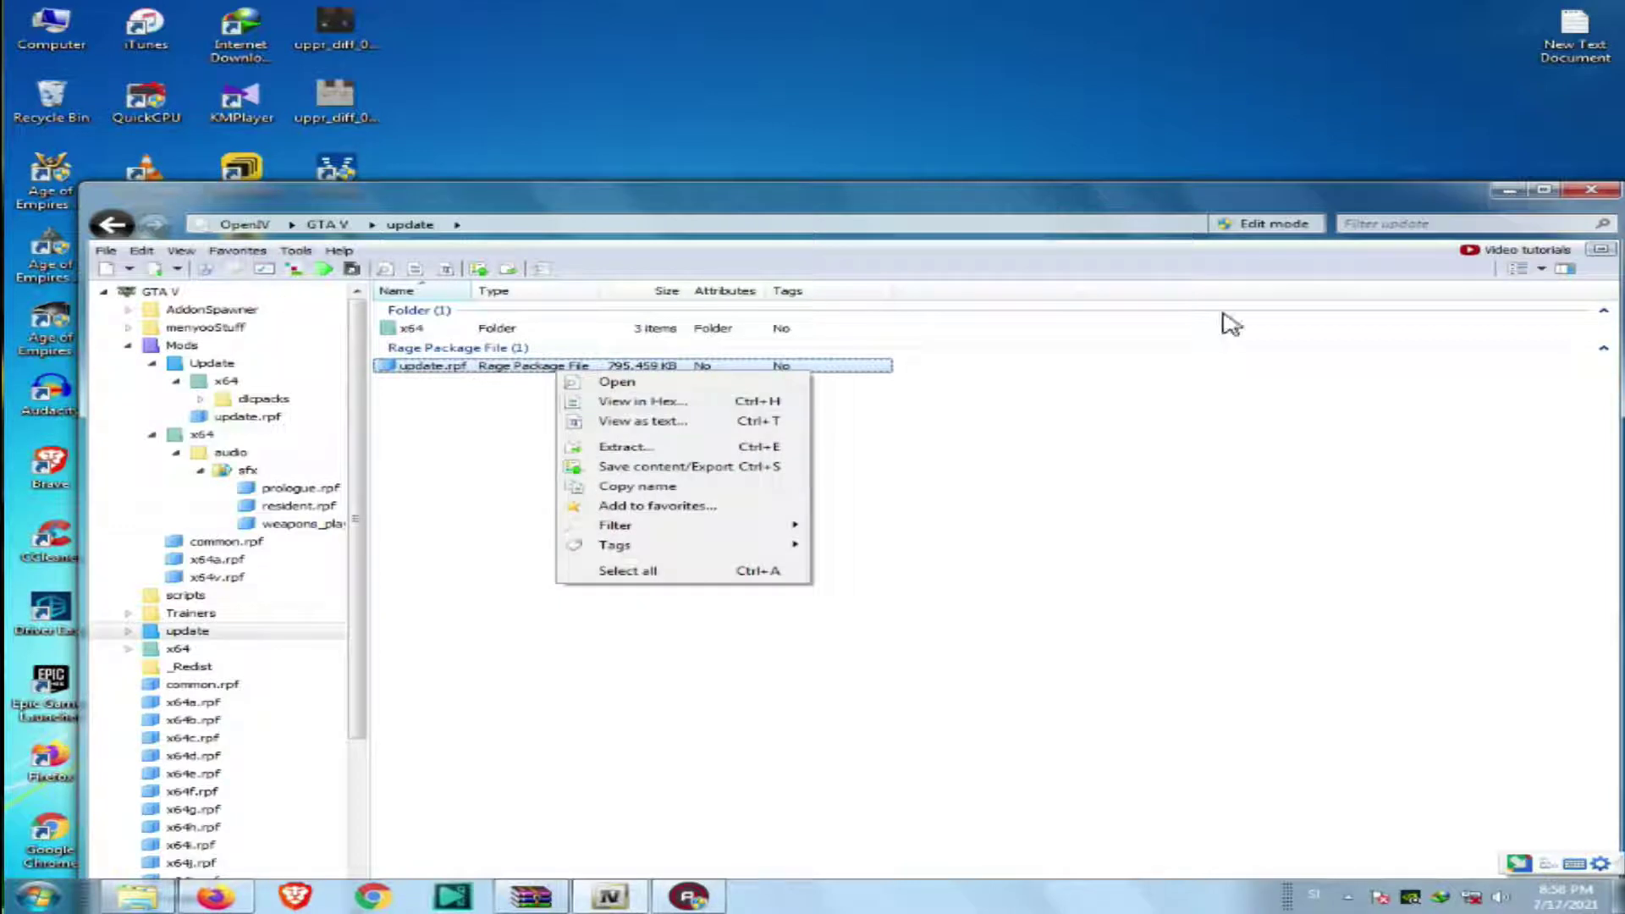
Turn on edit mode, accept its warning, and open the Mods/Update folder.
click(1266, 225)
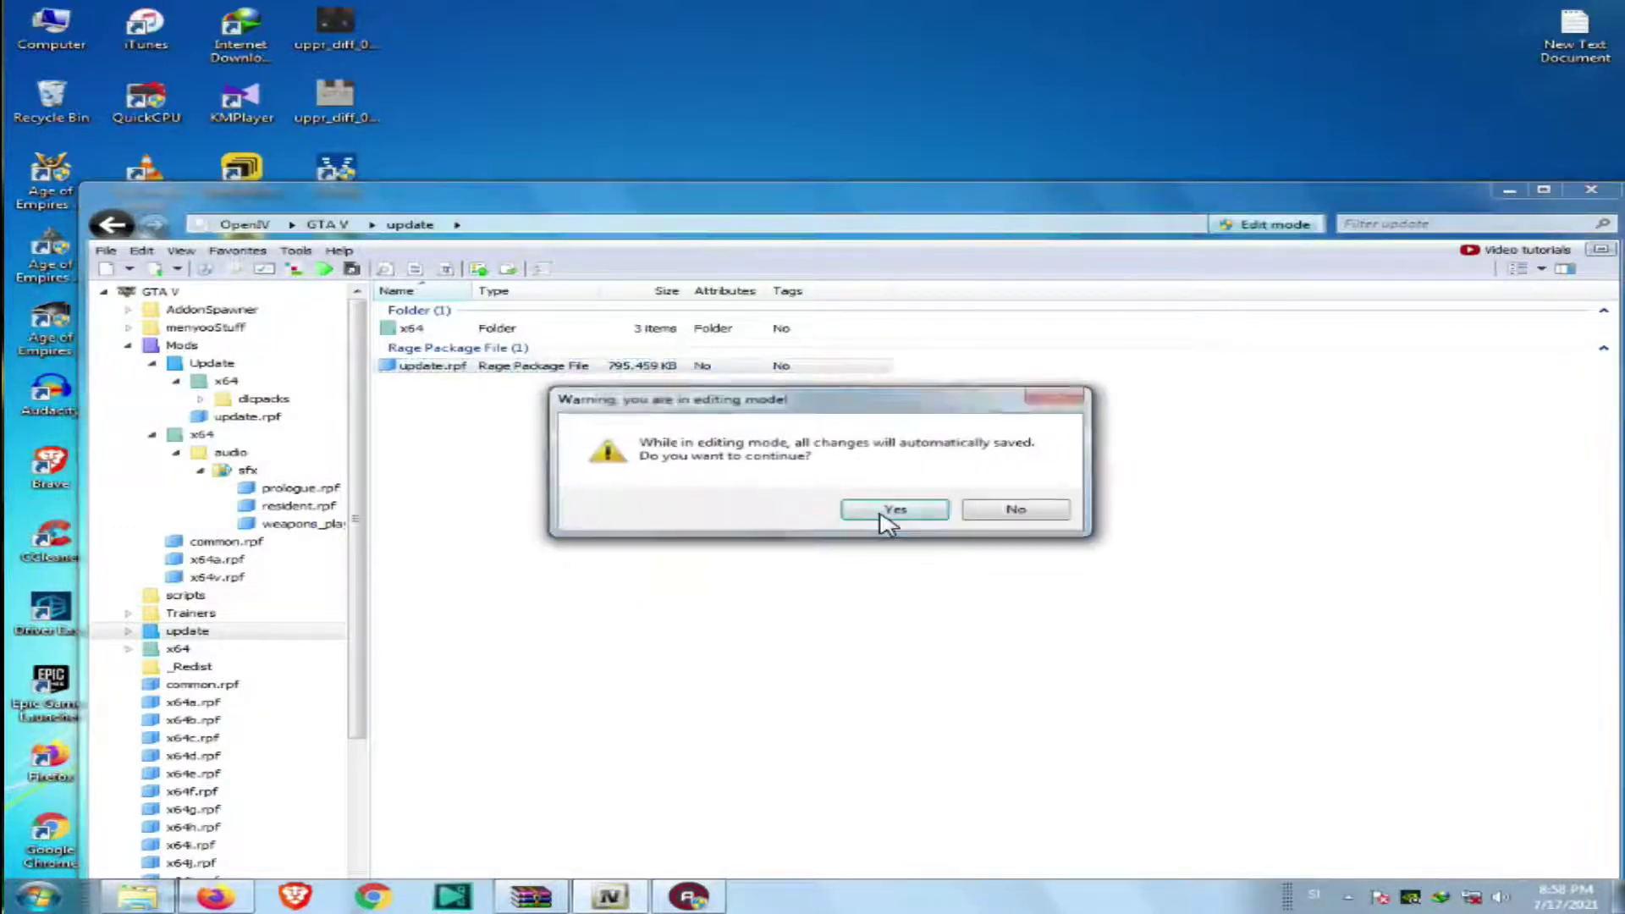
click(891, 509)
click(111, 227)
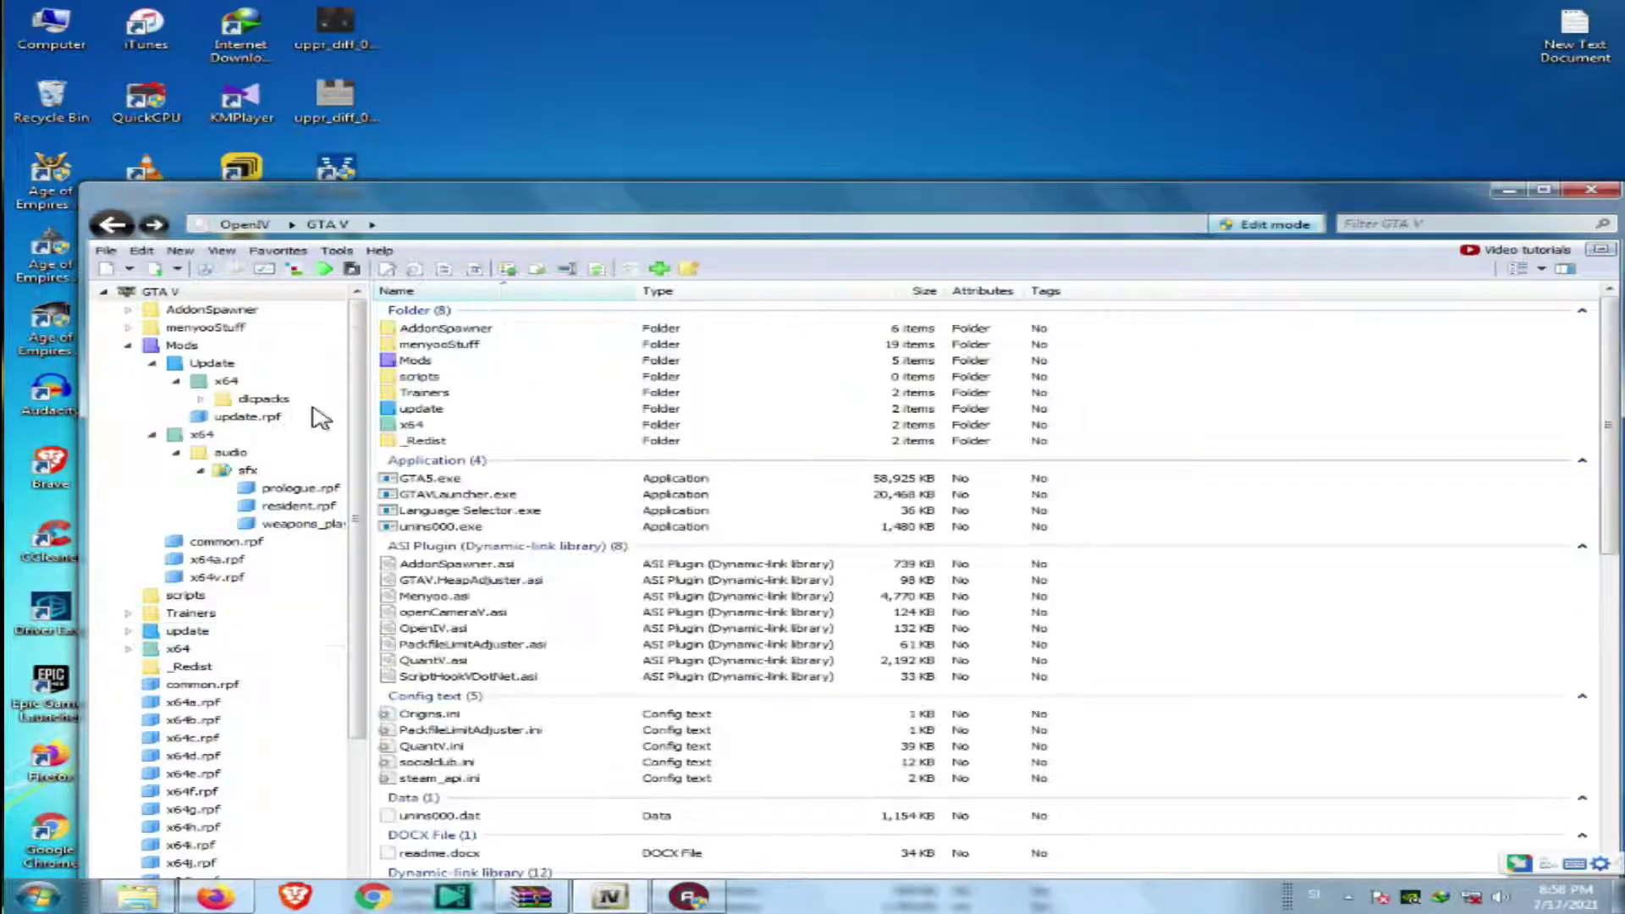
double_click(454, 360)
double_click(499, 330)
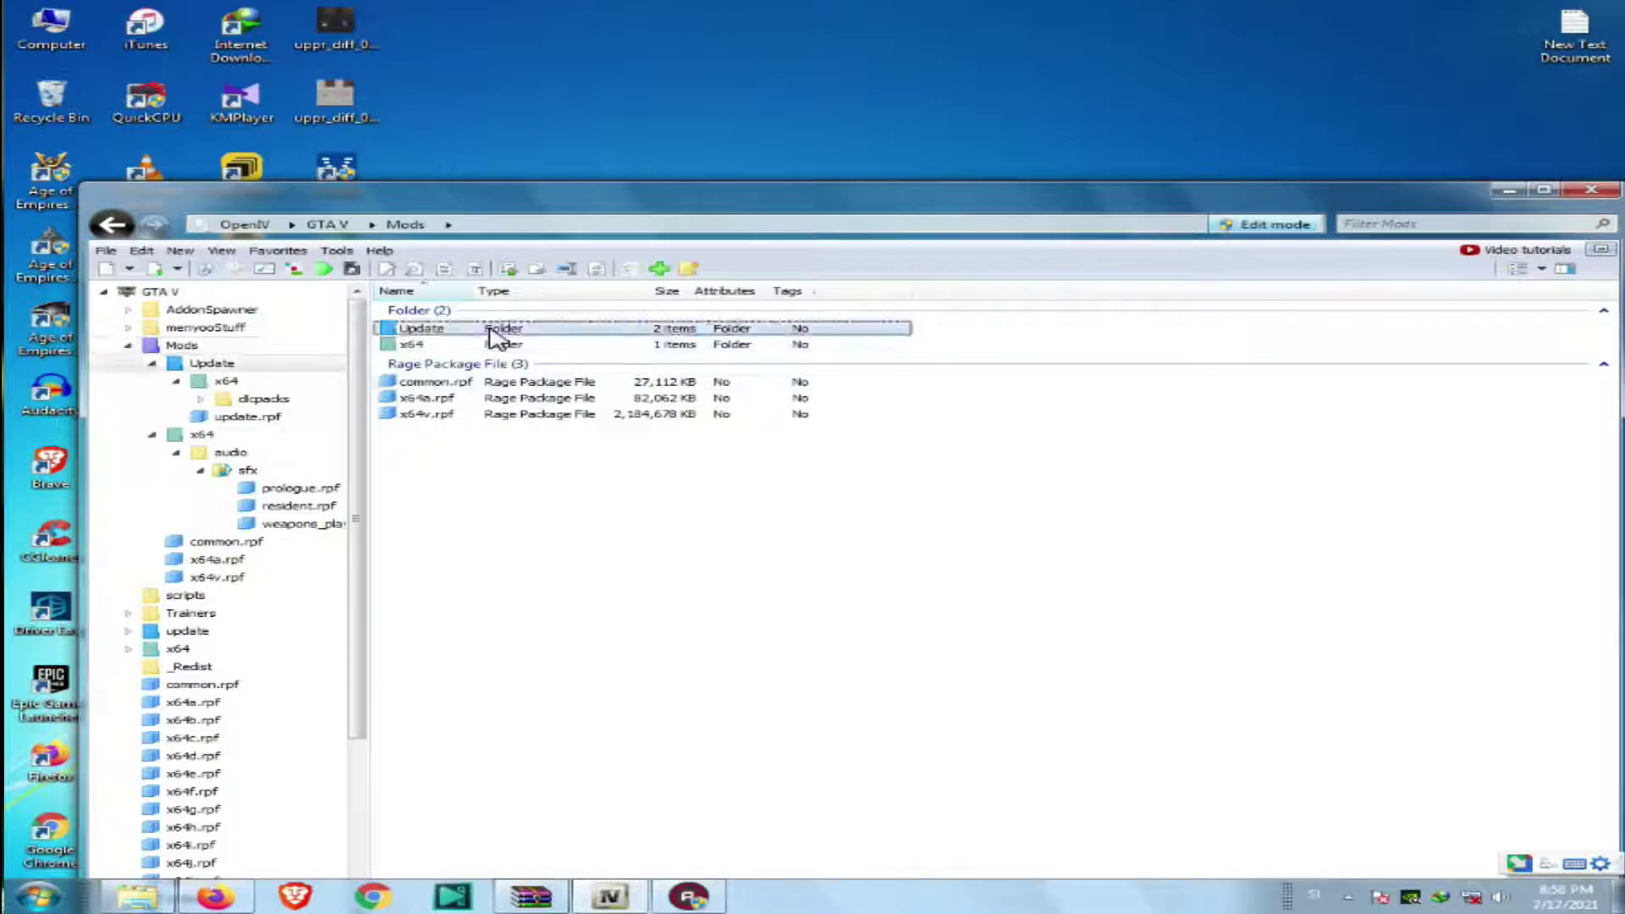
right_click(534, 428)
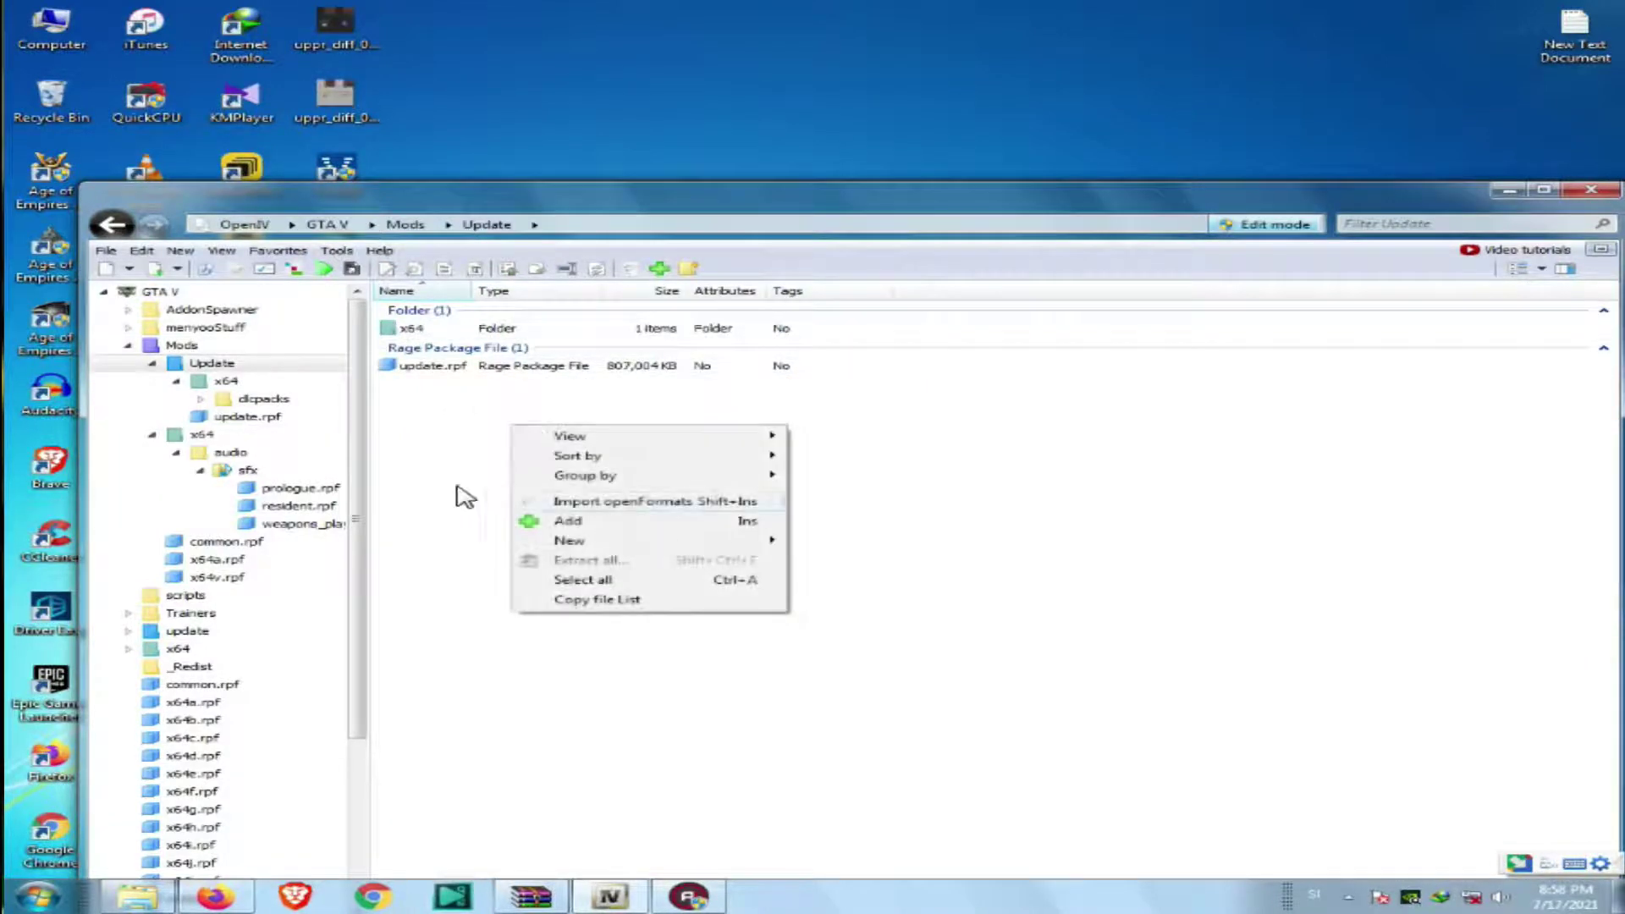
click(351, 724)
Switch to Windows Explorer and examine the x64 and Mods folders inside the Grand Theft Auto V directory.
click(153, 899)
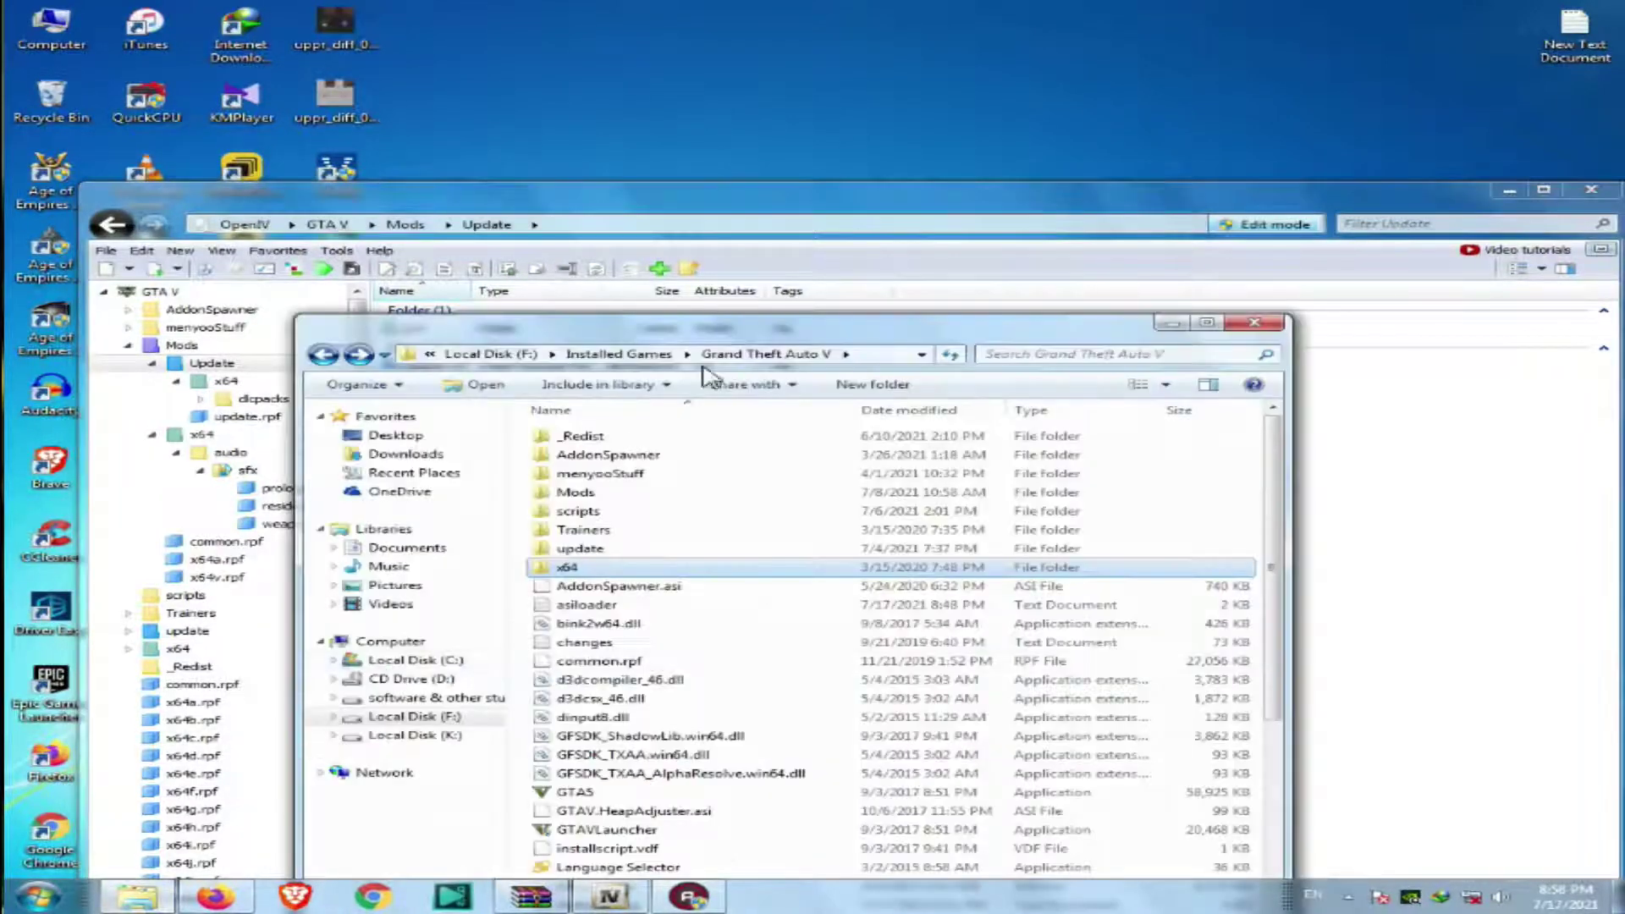
drag(745, 324, 801, 120)
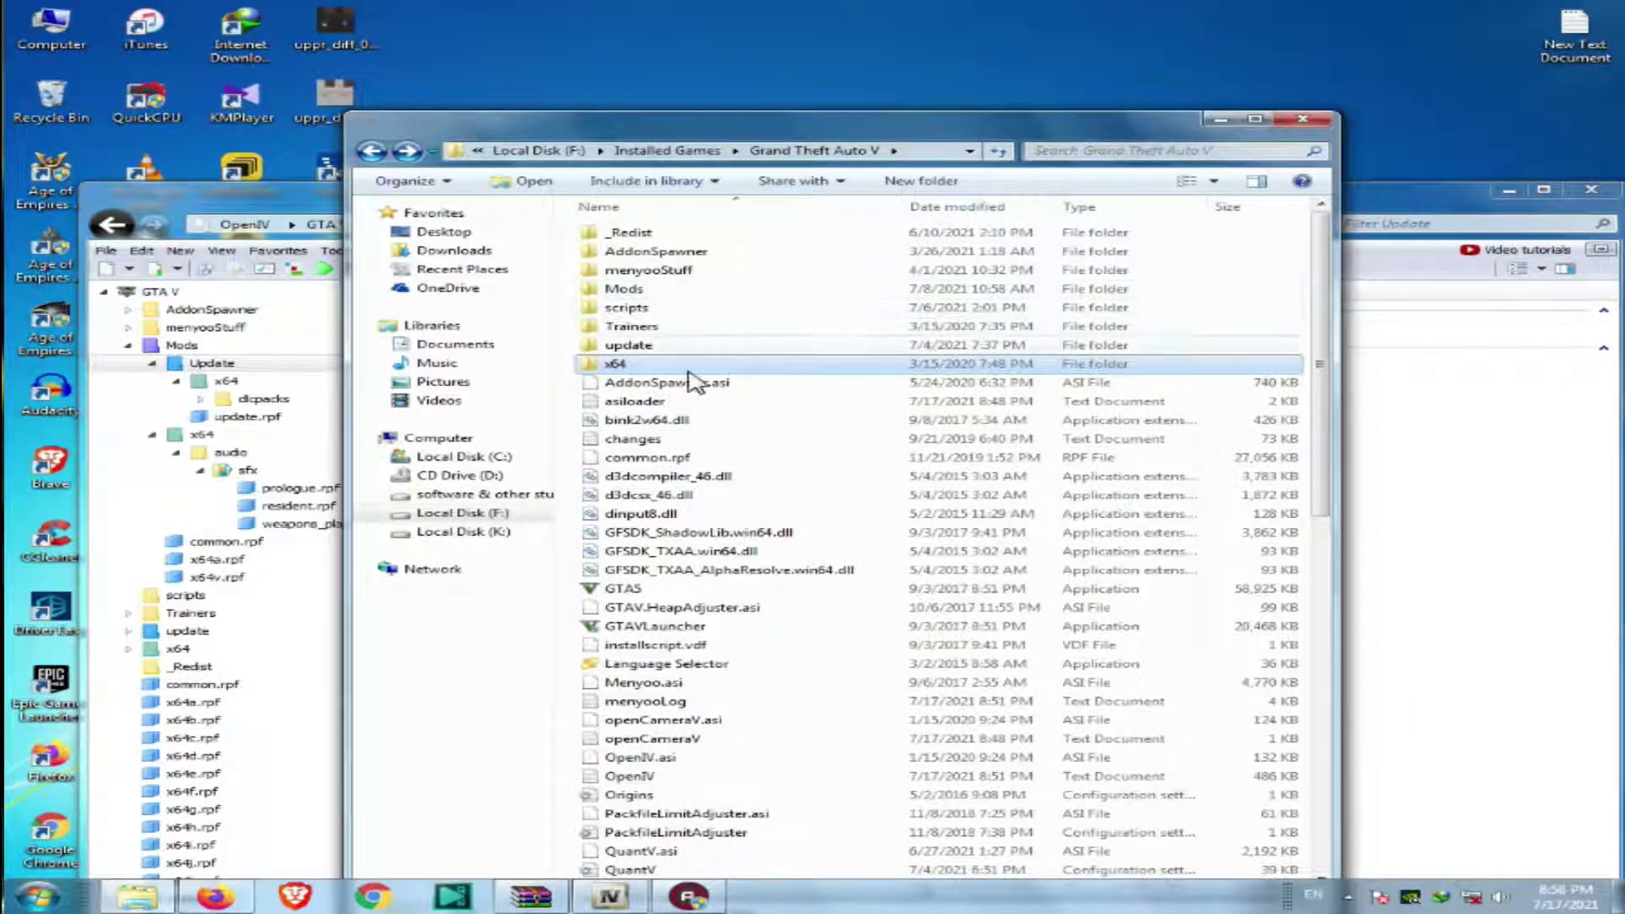
key(F2)
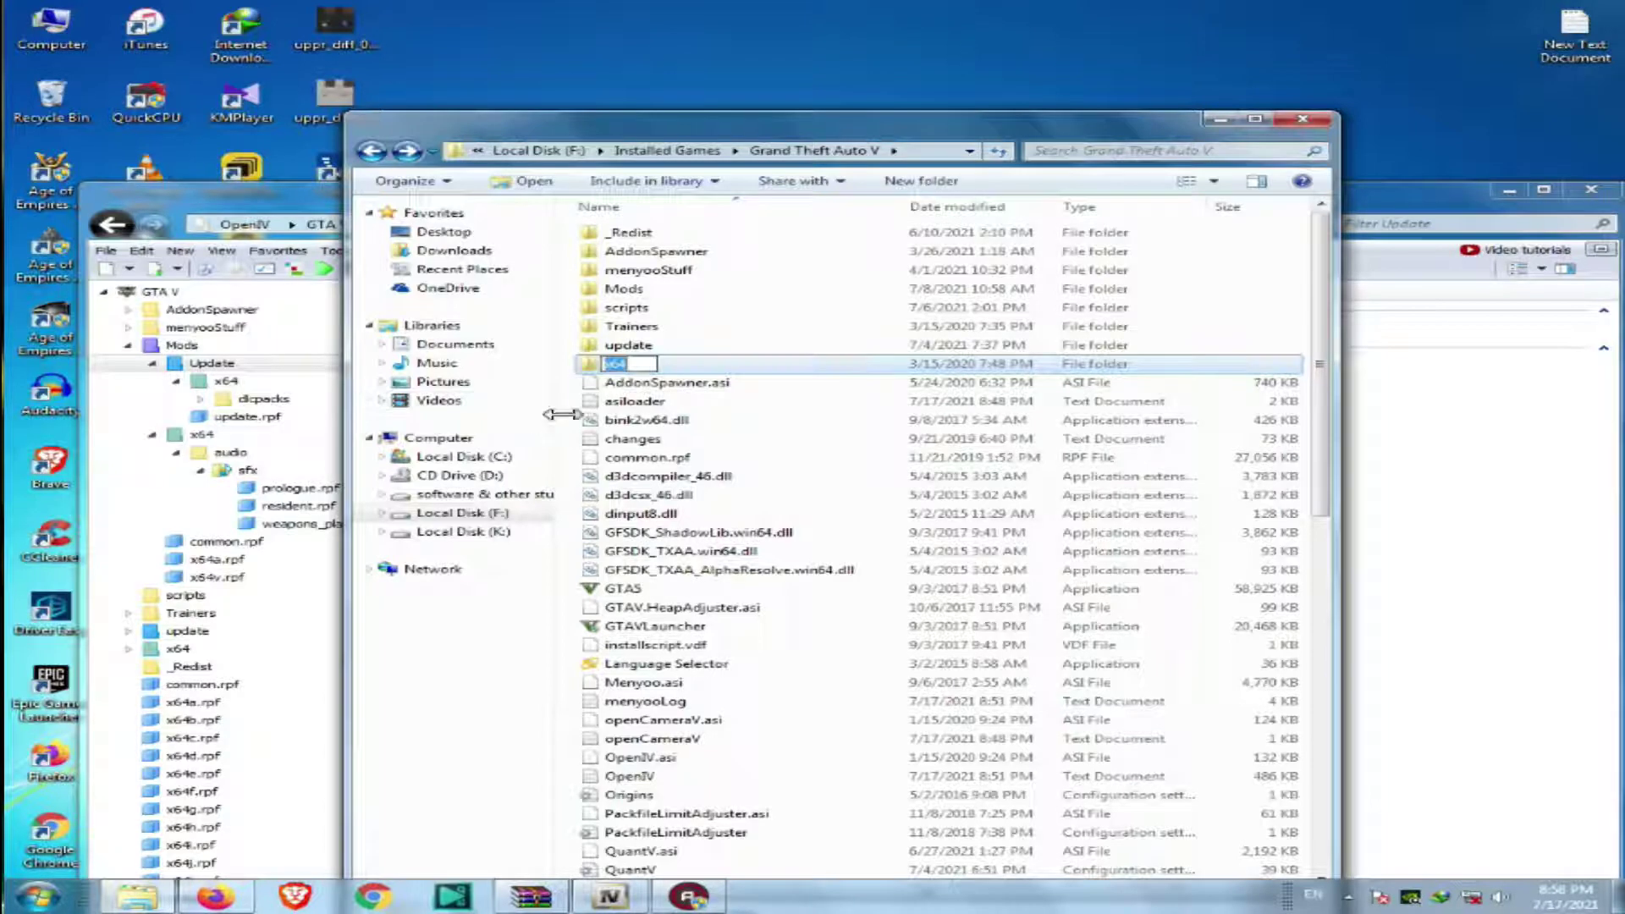
double_click(682, 369)
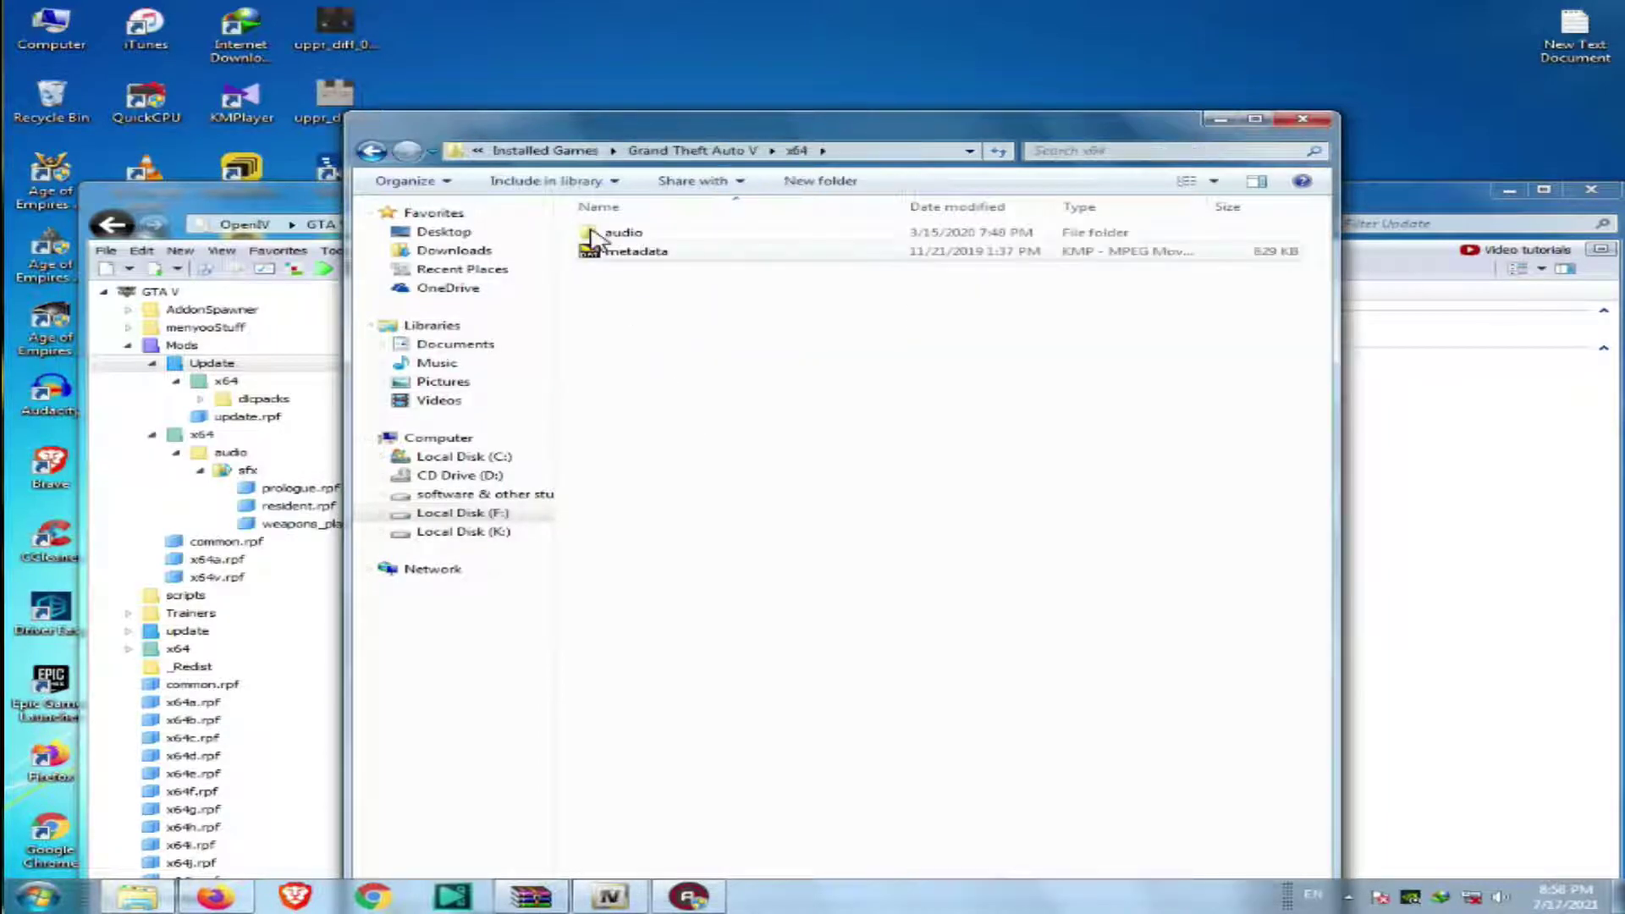
click(372, 151)
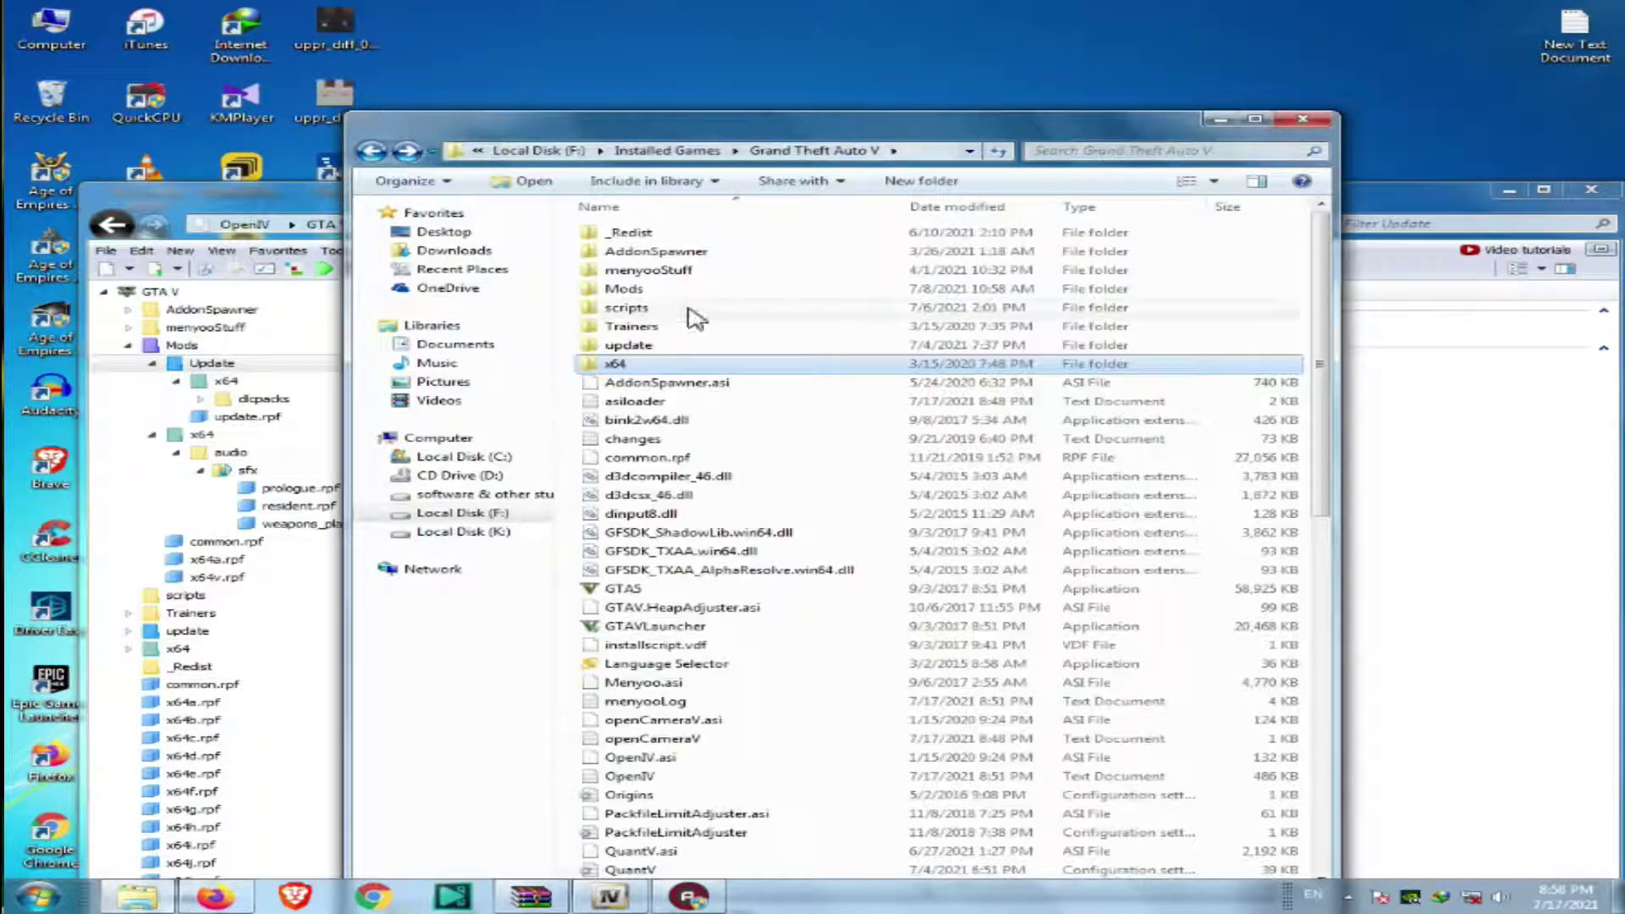
double_click(626, 291)
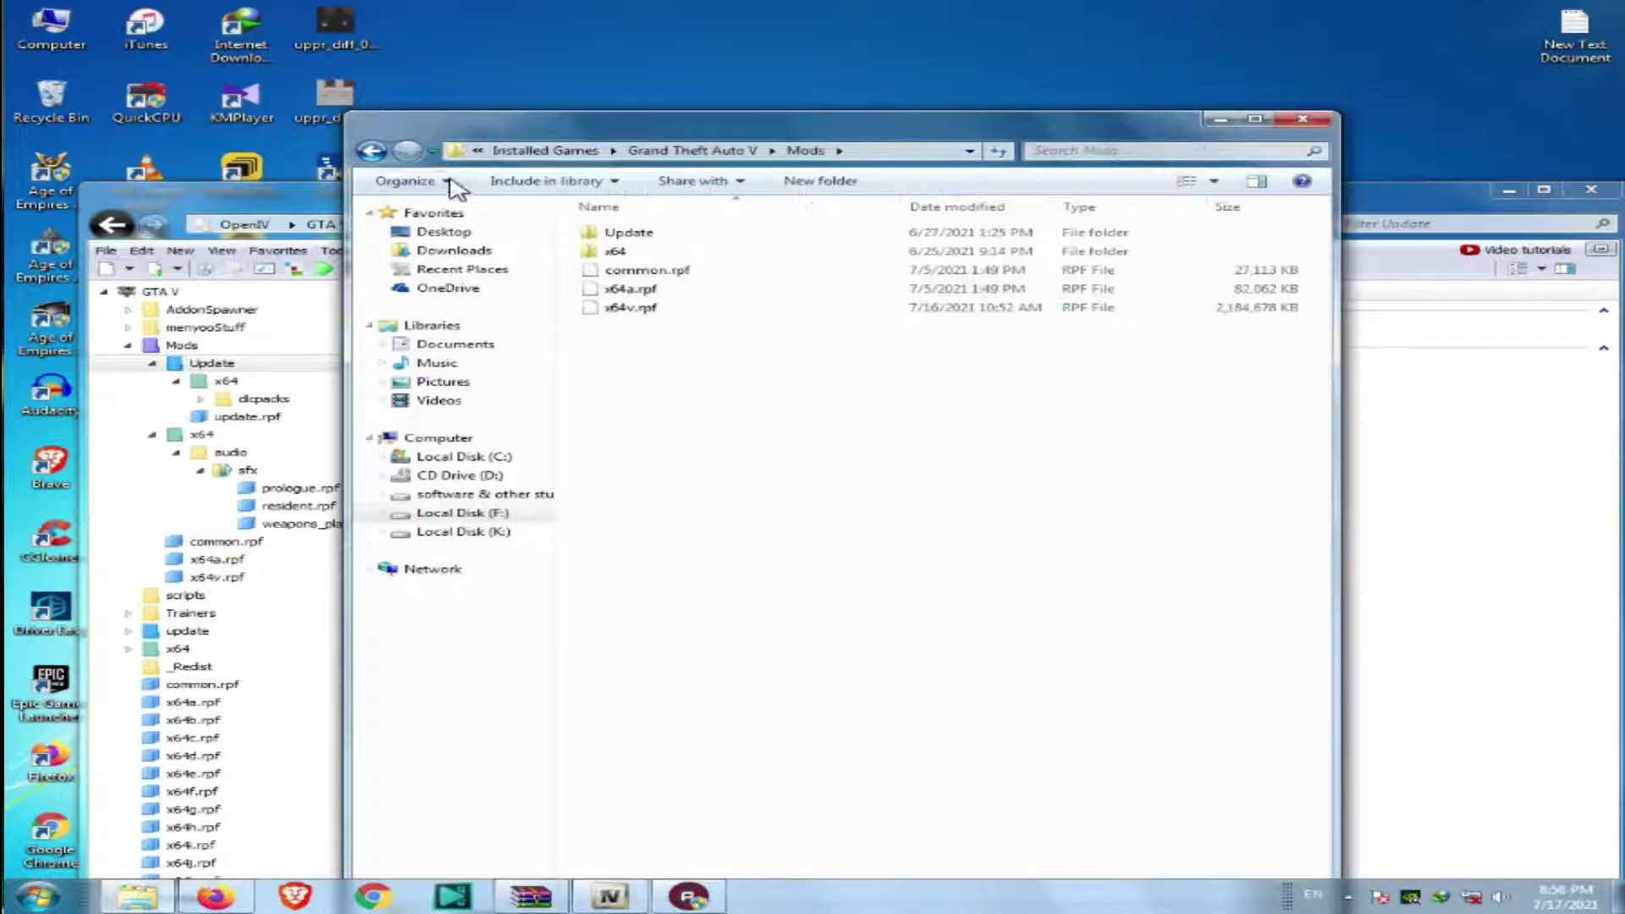
click(370, 152)
Check the properties of the original x64 folder in the Grand Theft Auto V directory and close them.
right_click(657, 364)
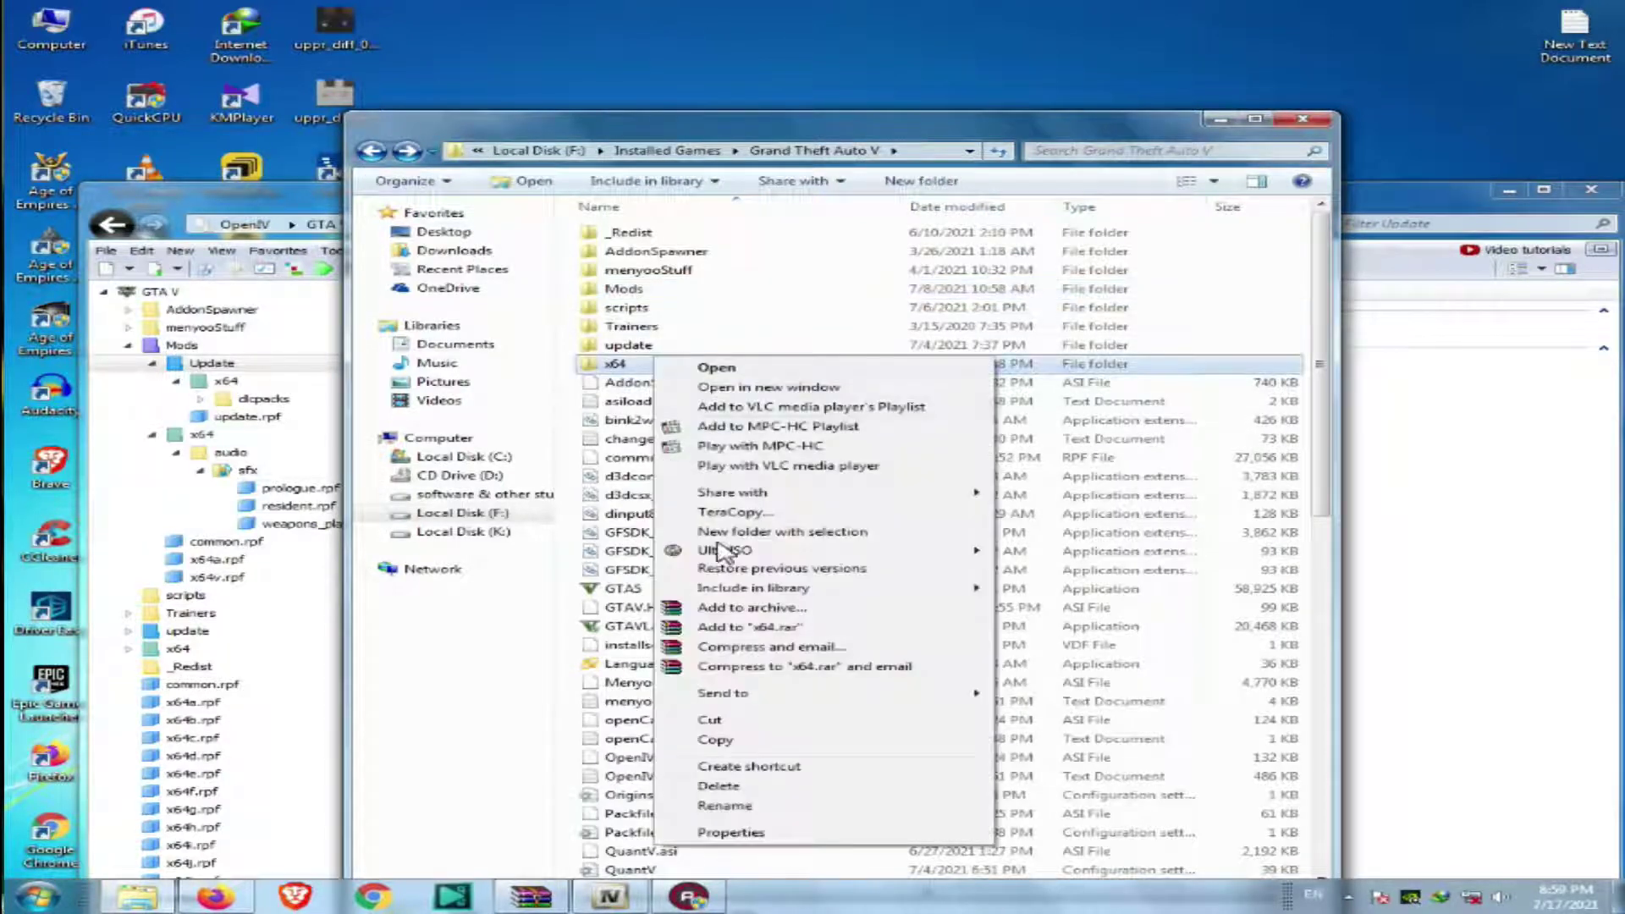
click(729, 832)
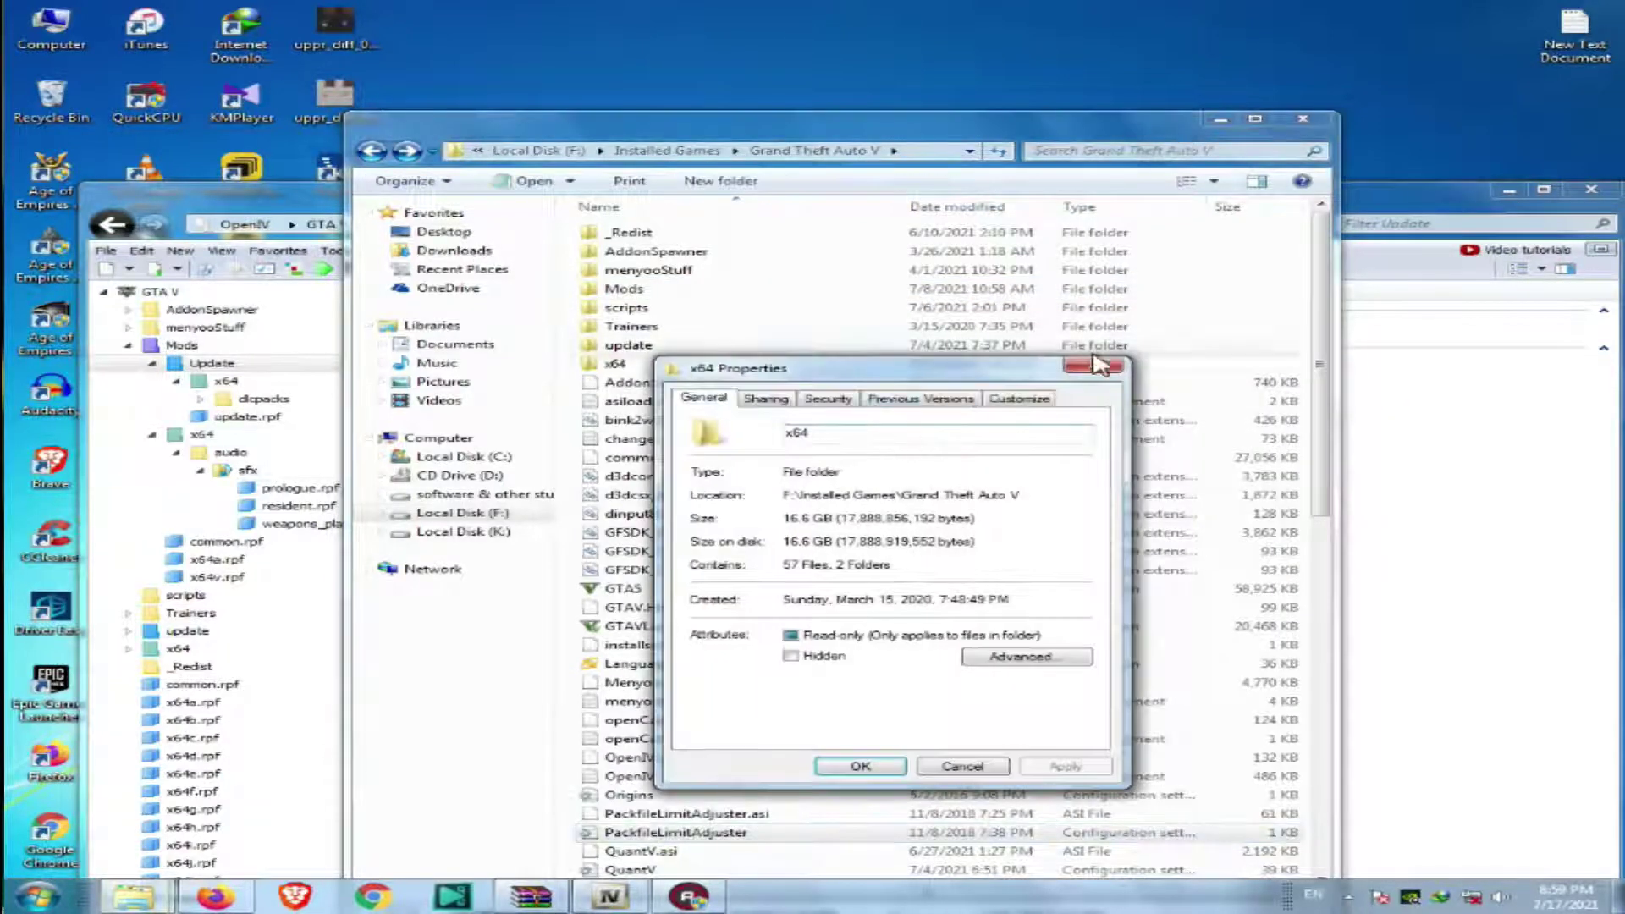
click(1099, 365)
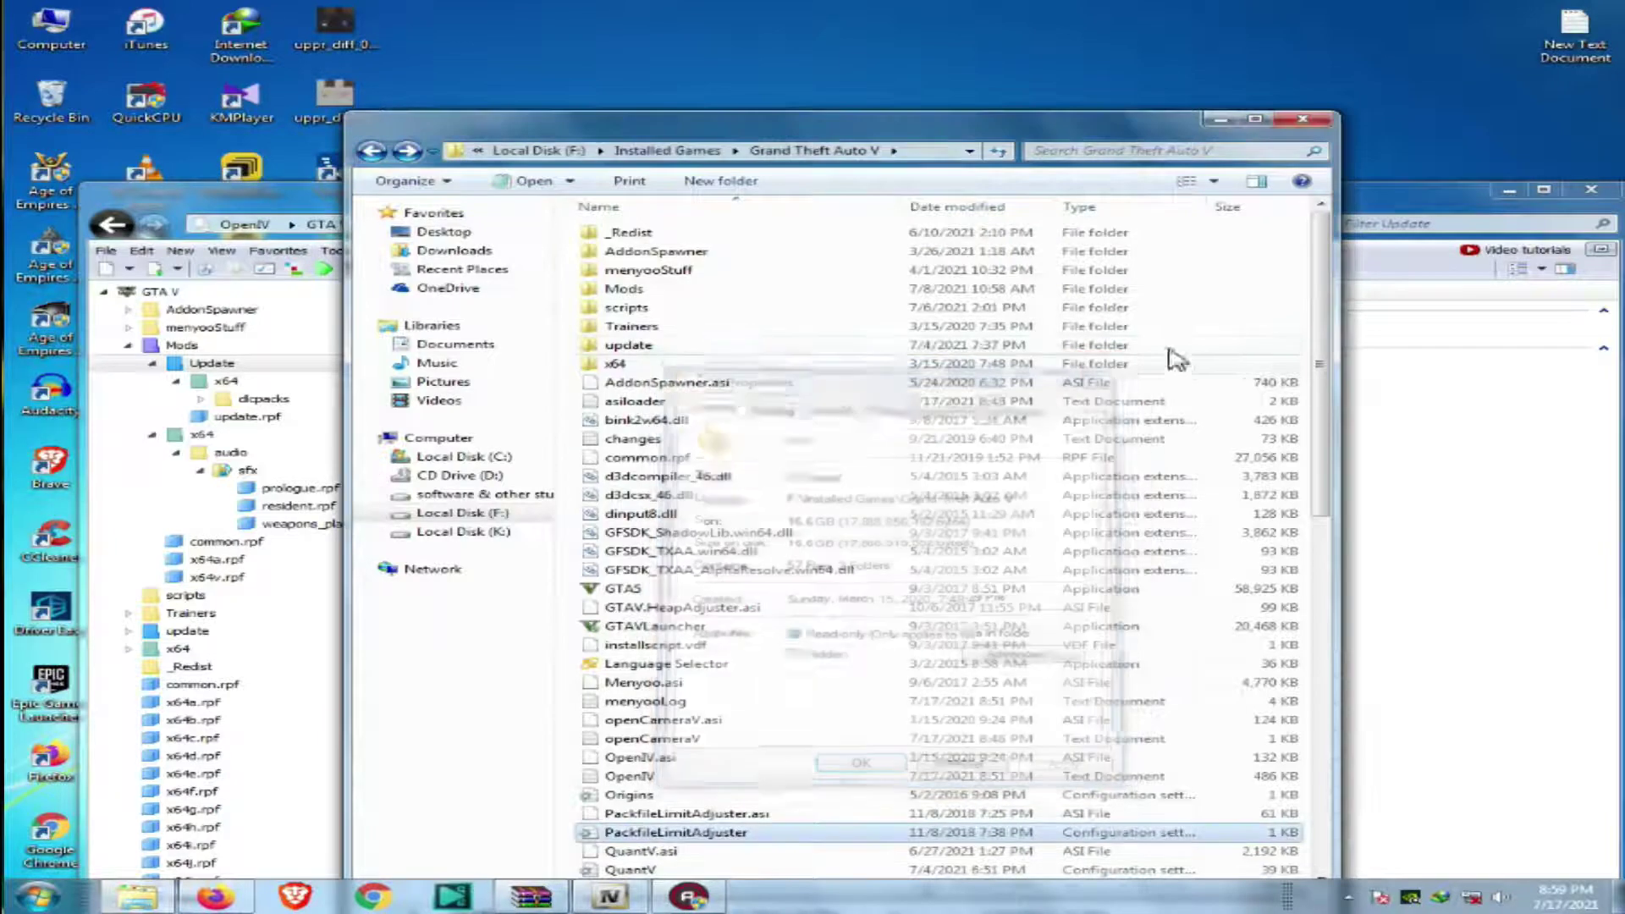
Browse to Mods/x64/audio/sfx in the Grand Theft Auto V directory and look over its RPF files.
double_click(664, 290)
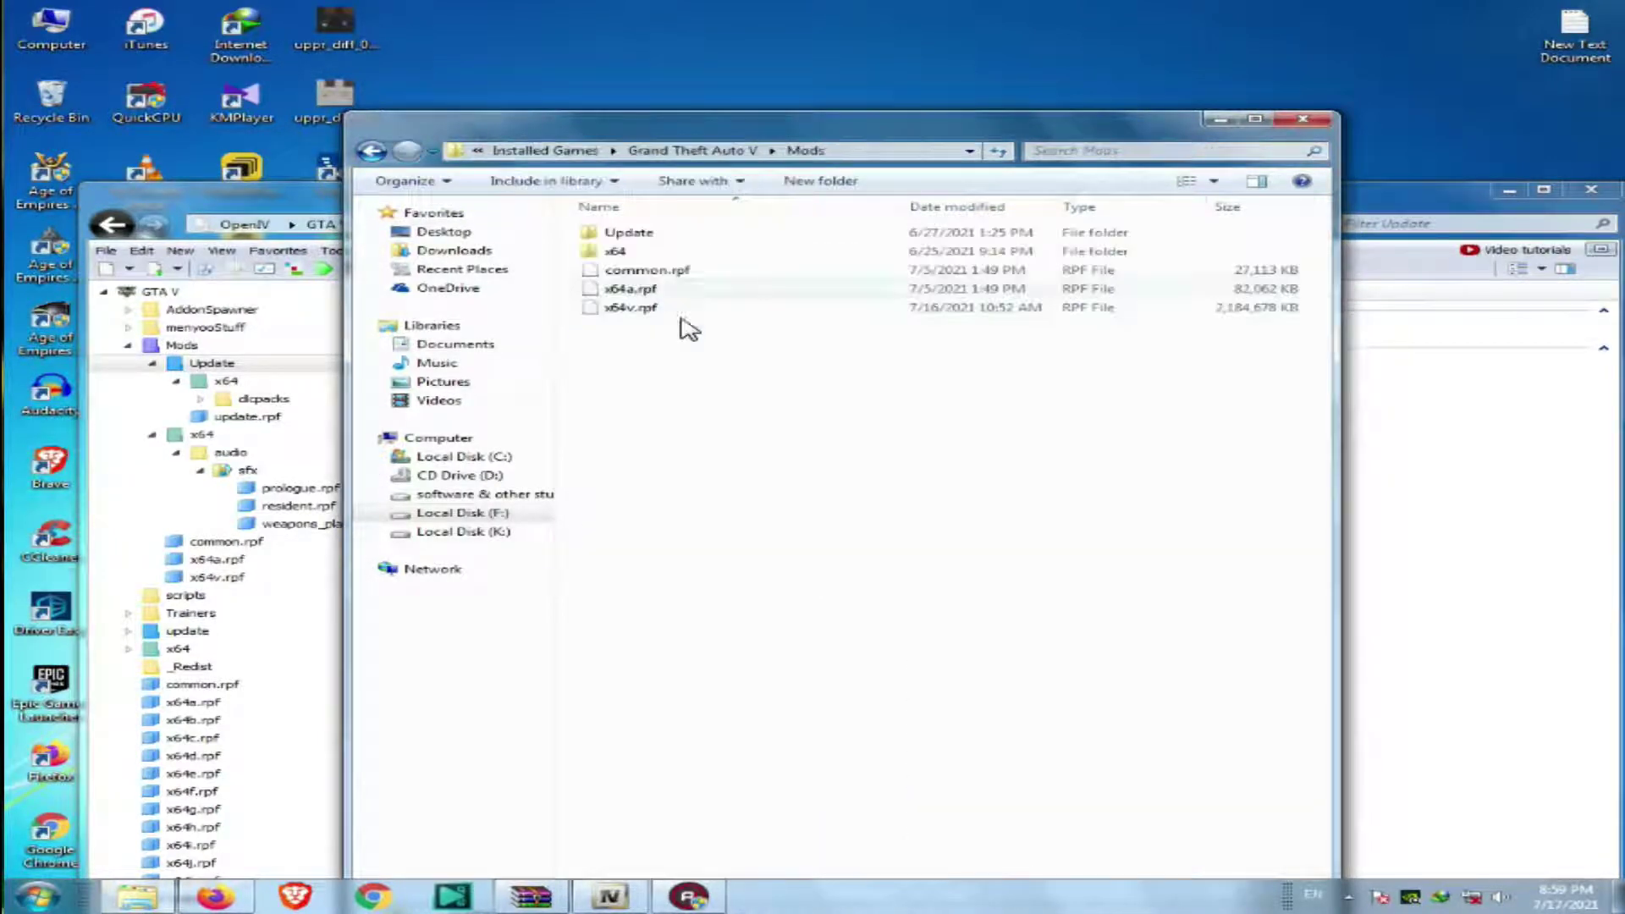
double_click(616, 251)
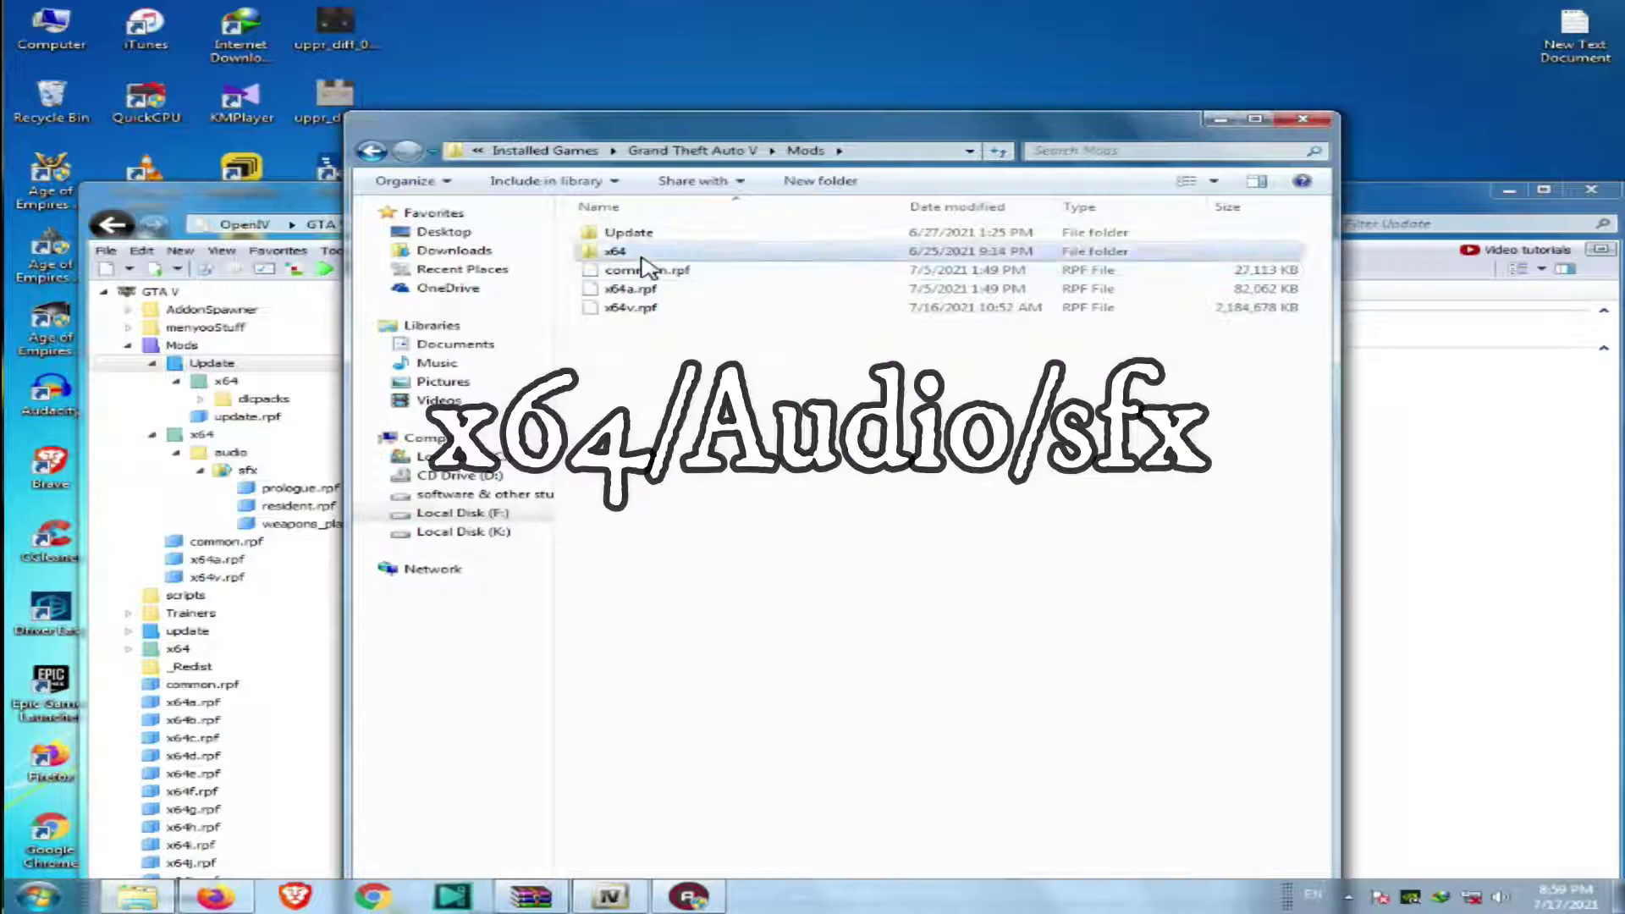
double_click(627, 234)
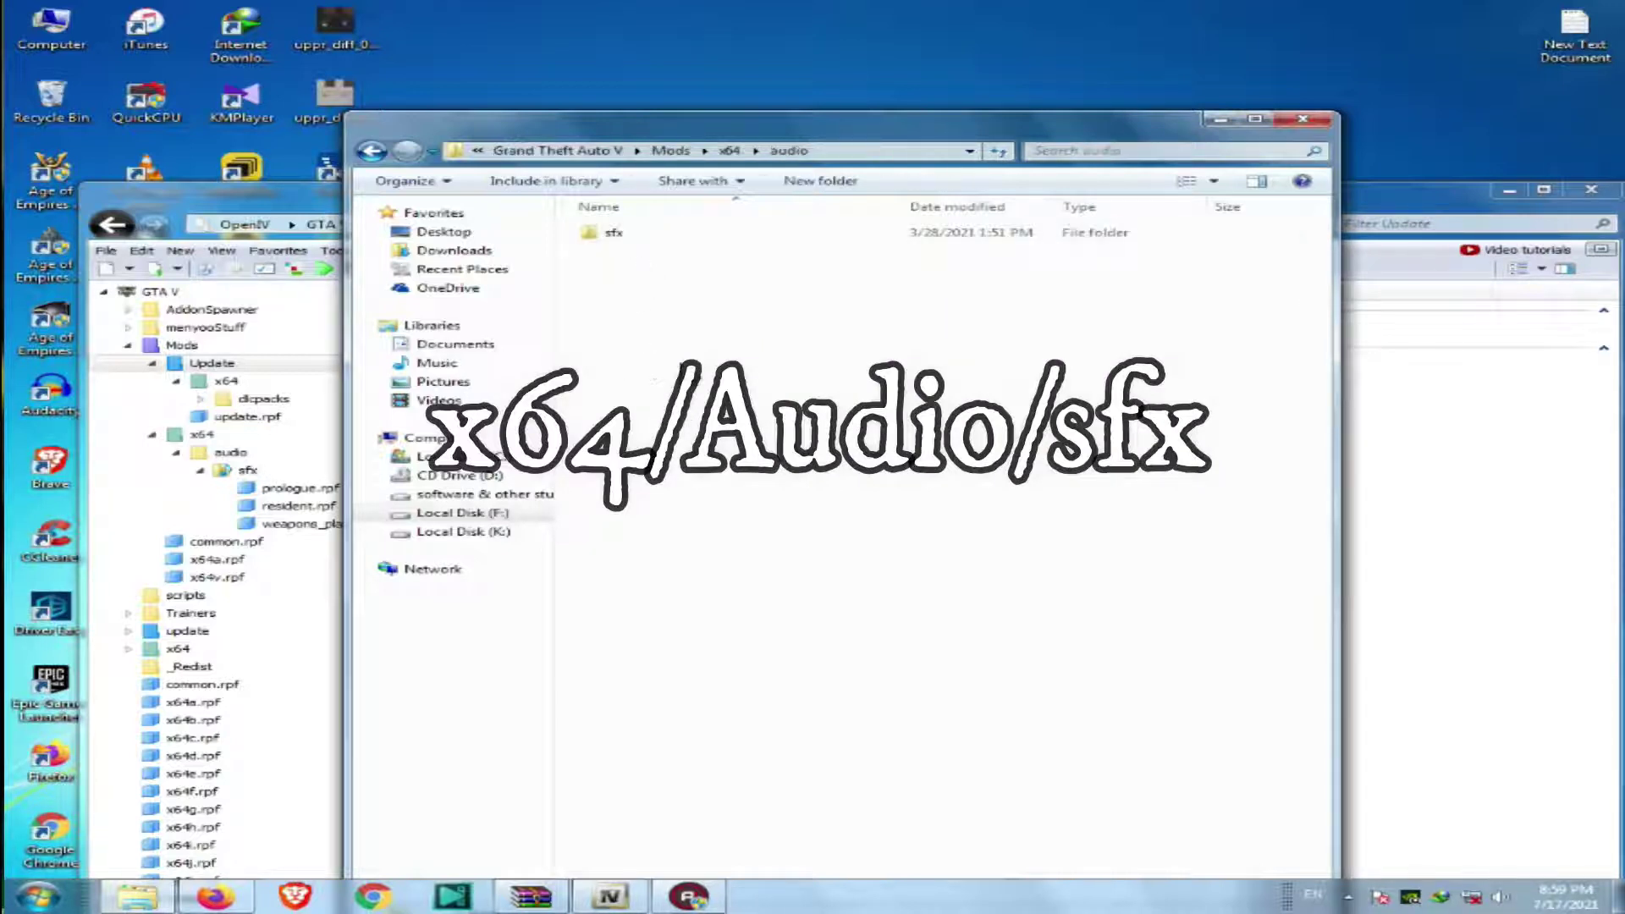
double_click(637, 234)
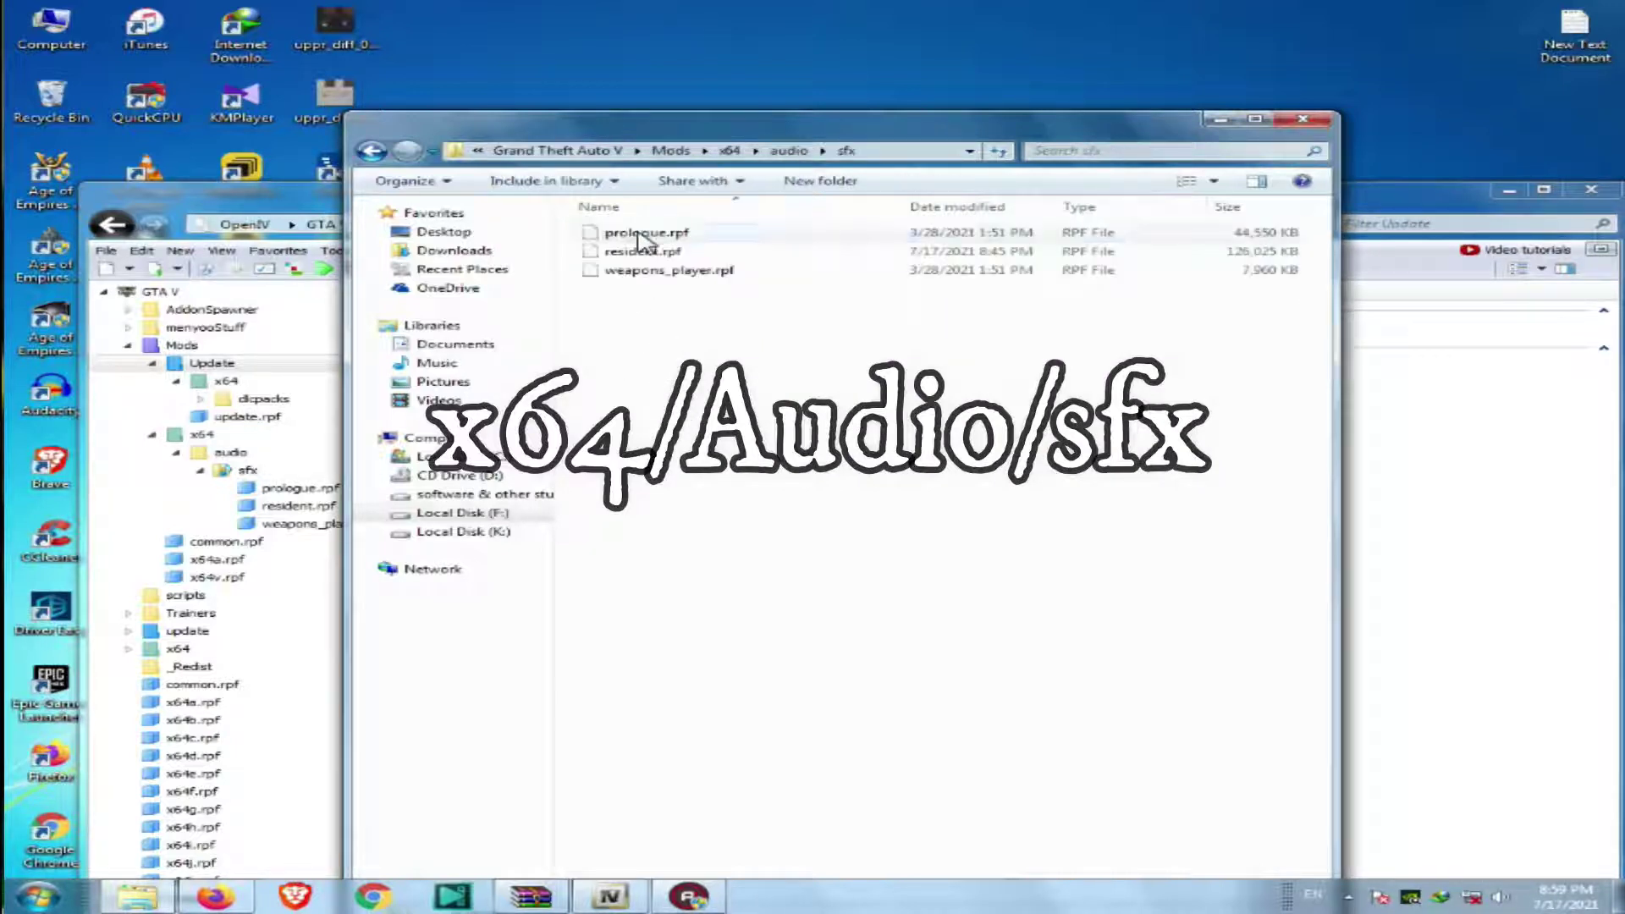
Return to the Grand Theft Auto V folder and locate RESIDENT.rpf in the original x64/audio/sfx folder.
click(372, 153)
click(372, 152)
click(372, 152)
click(373, 153)
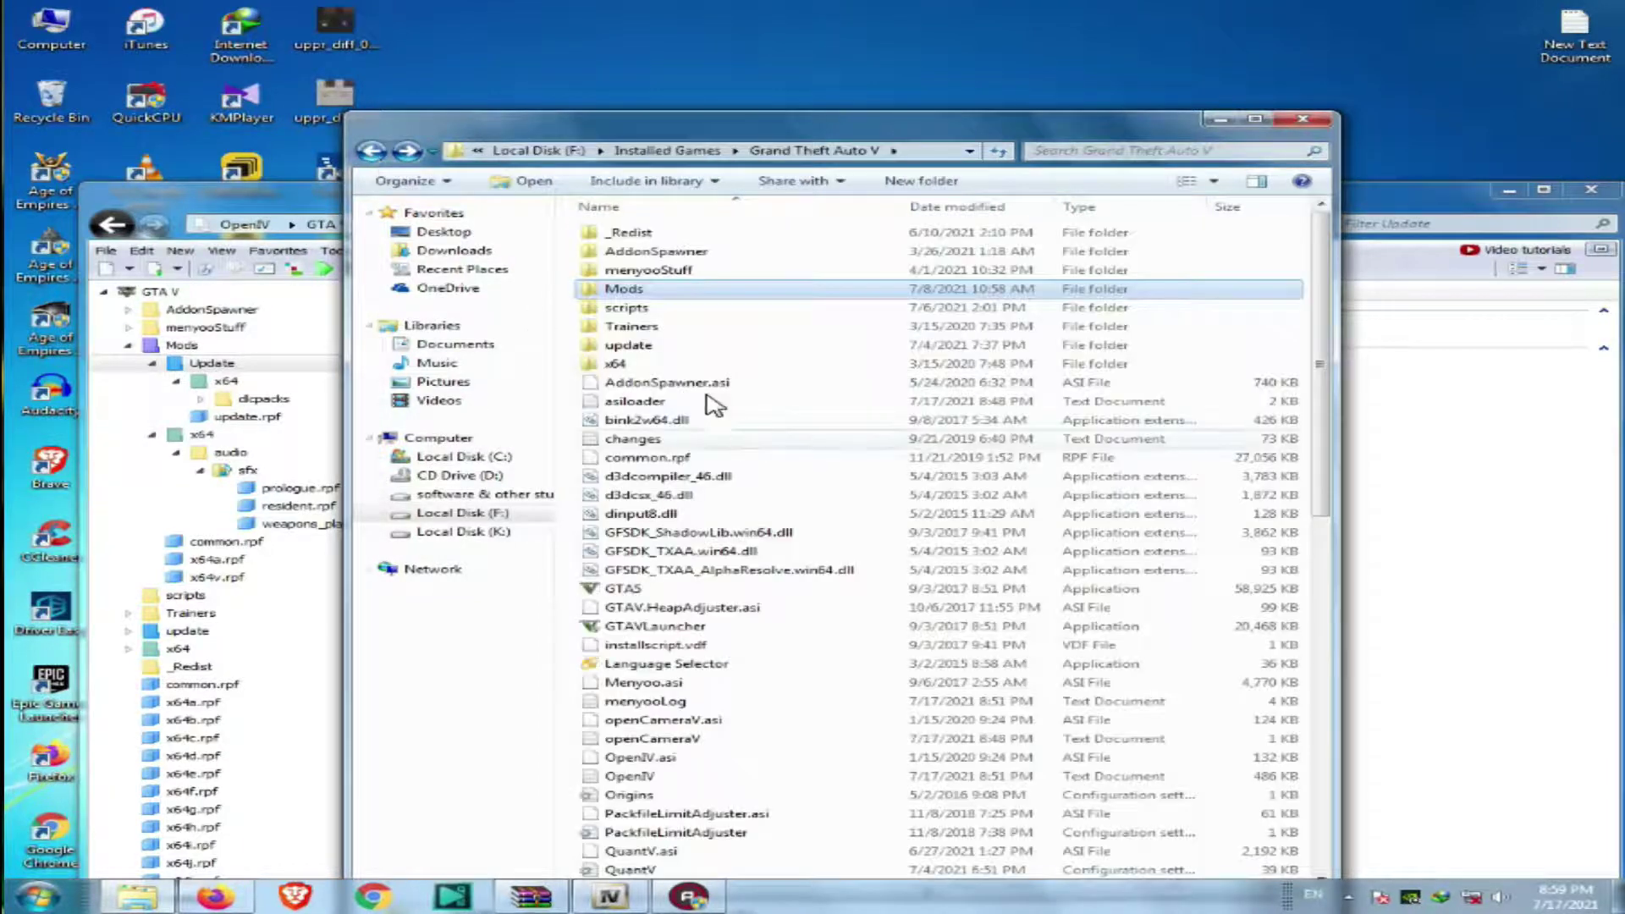
double_click(635, 364)
double_click(630, 237)
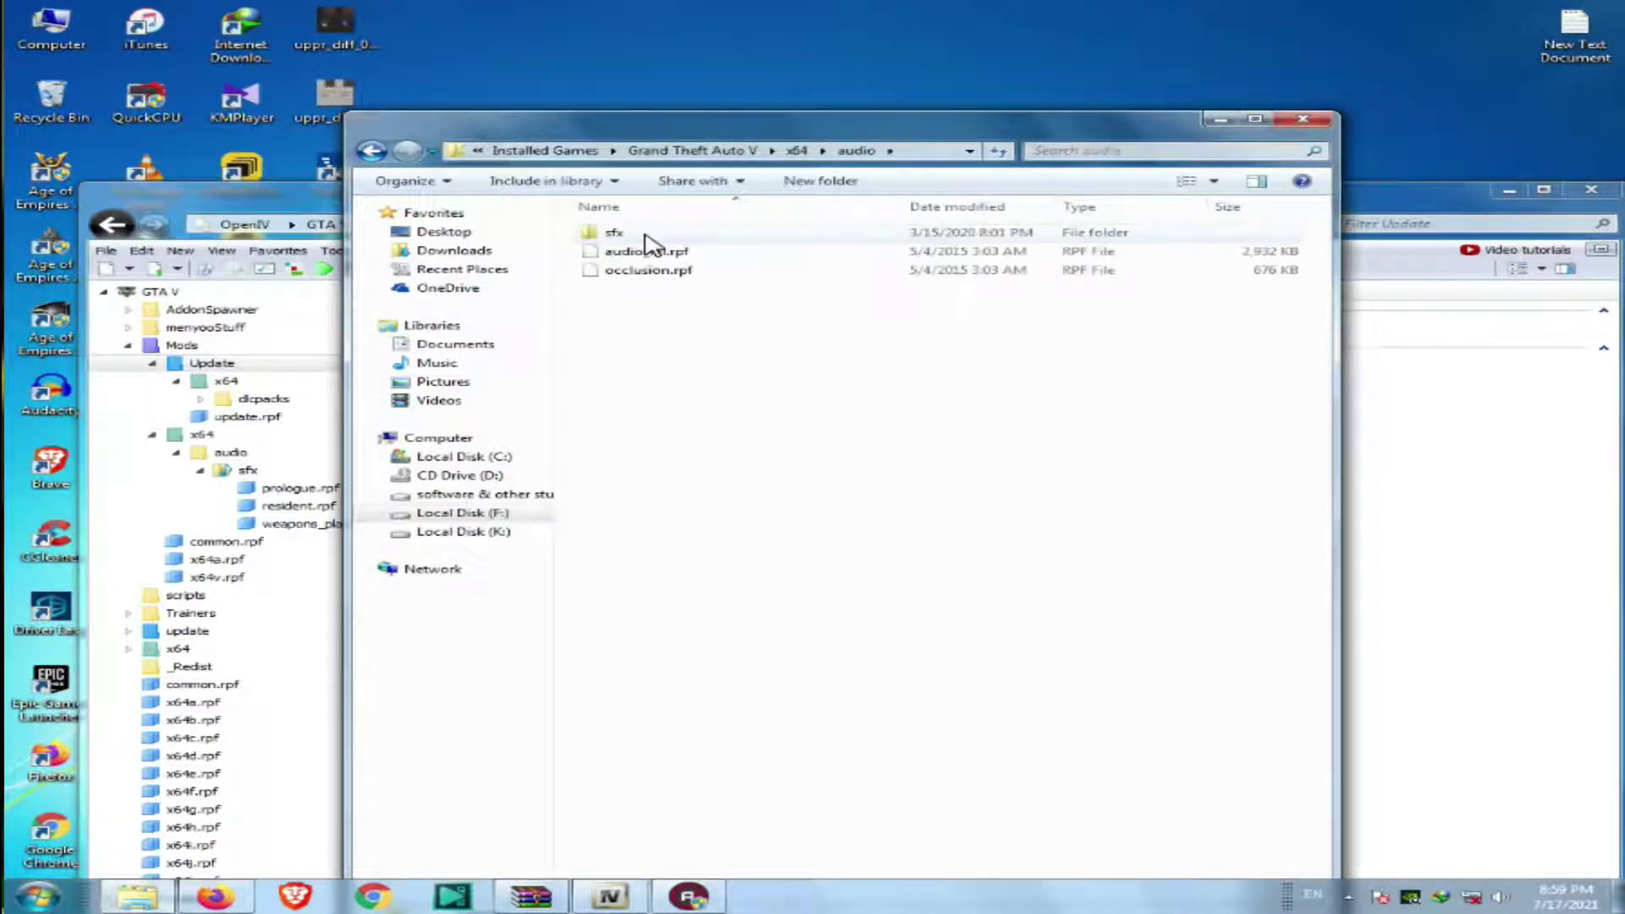
double_click(648, 235)
scroll(798, 497, down, 6)
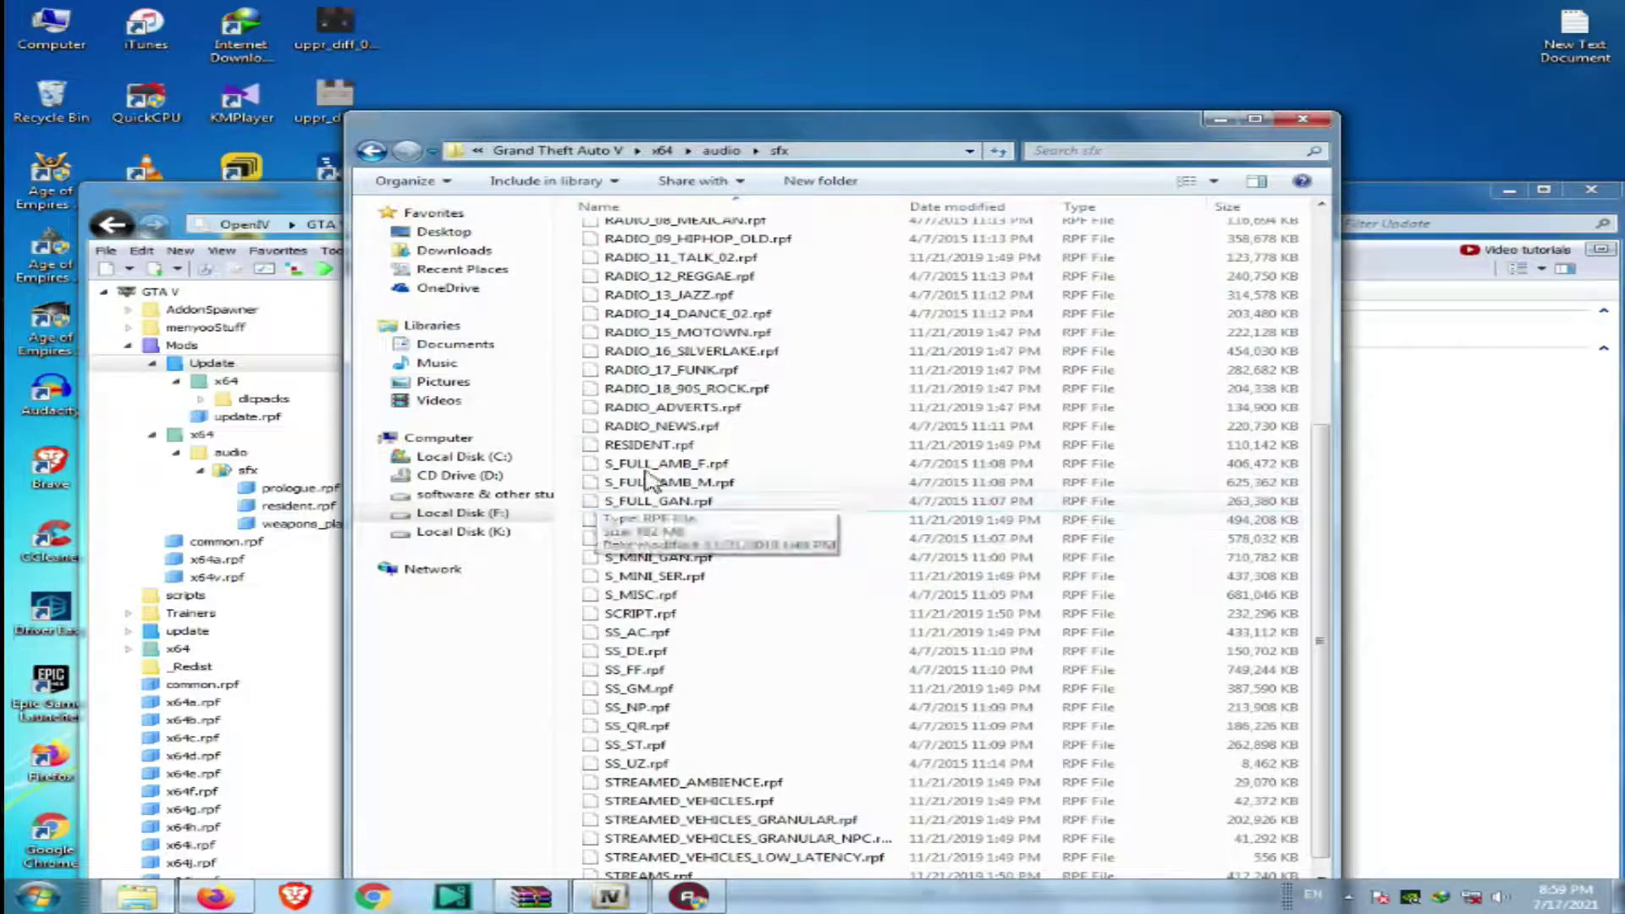
right_click(782, 449)
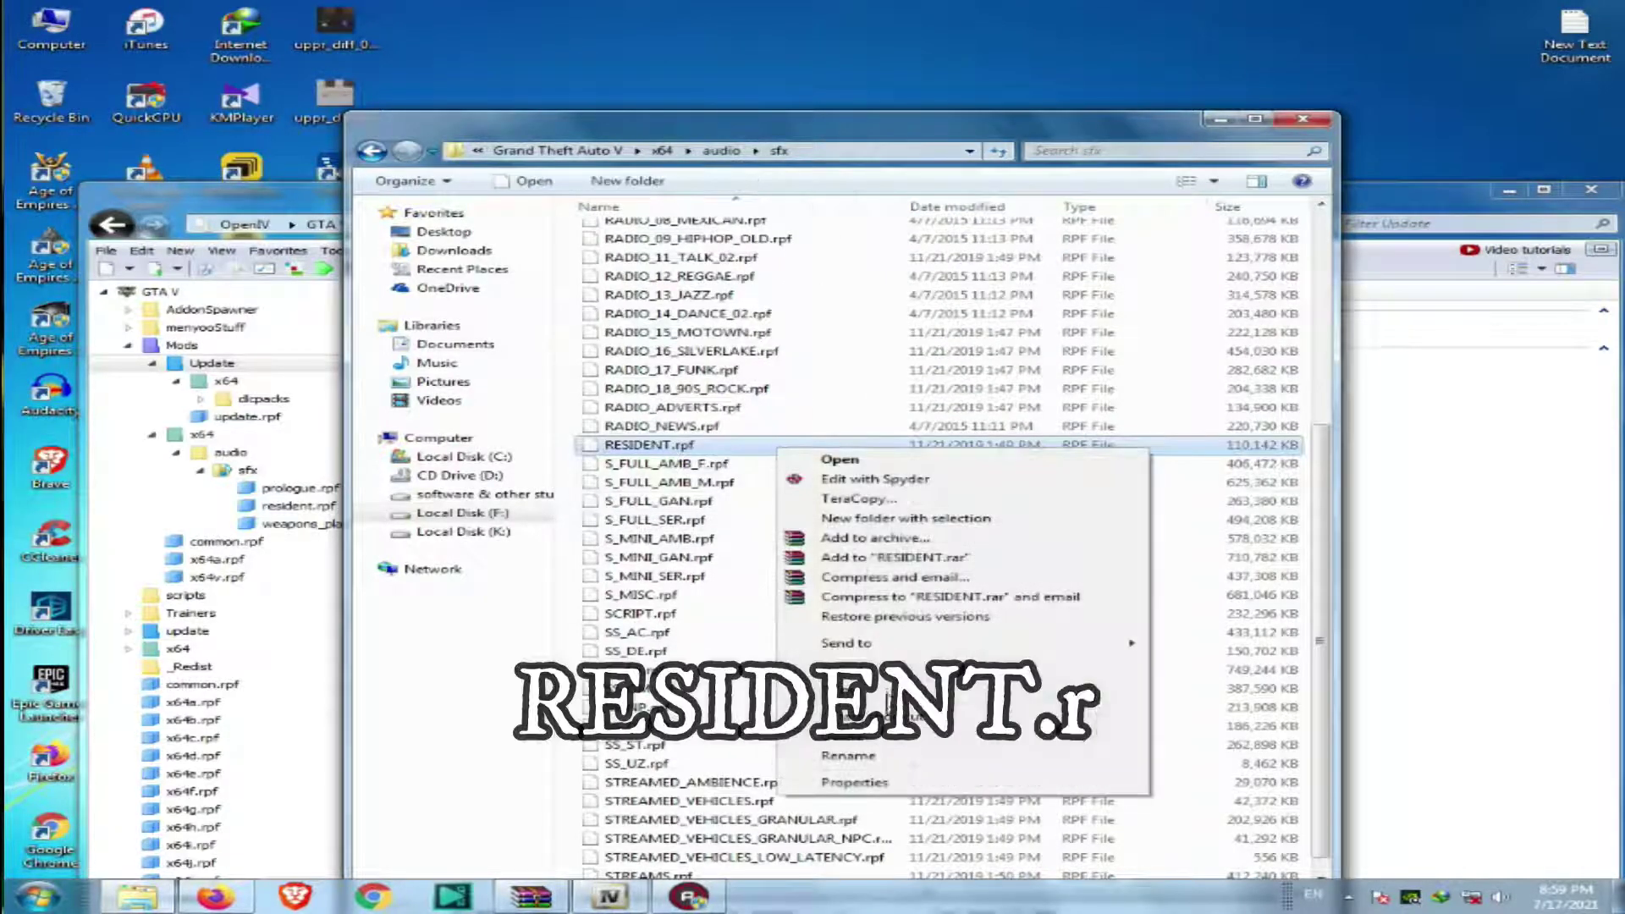
Go back to the Mods/x64/audio/sfx folder and check for the resident.rpf copy there.
click(369, 152)
click(369, 152)
click(370, 153)
click(372, 156)
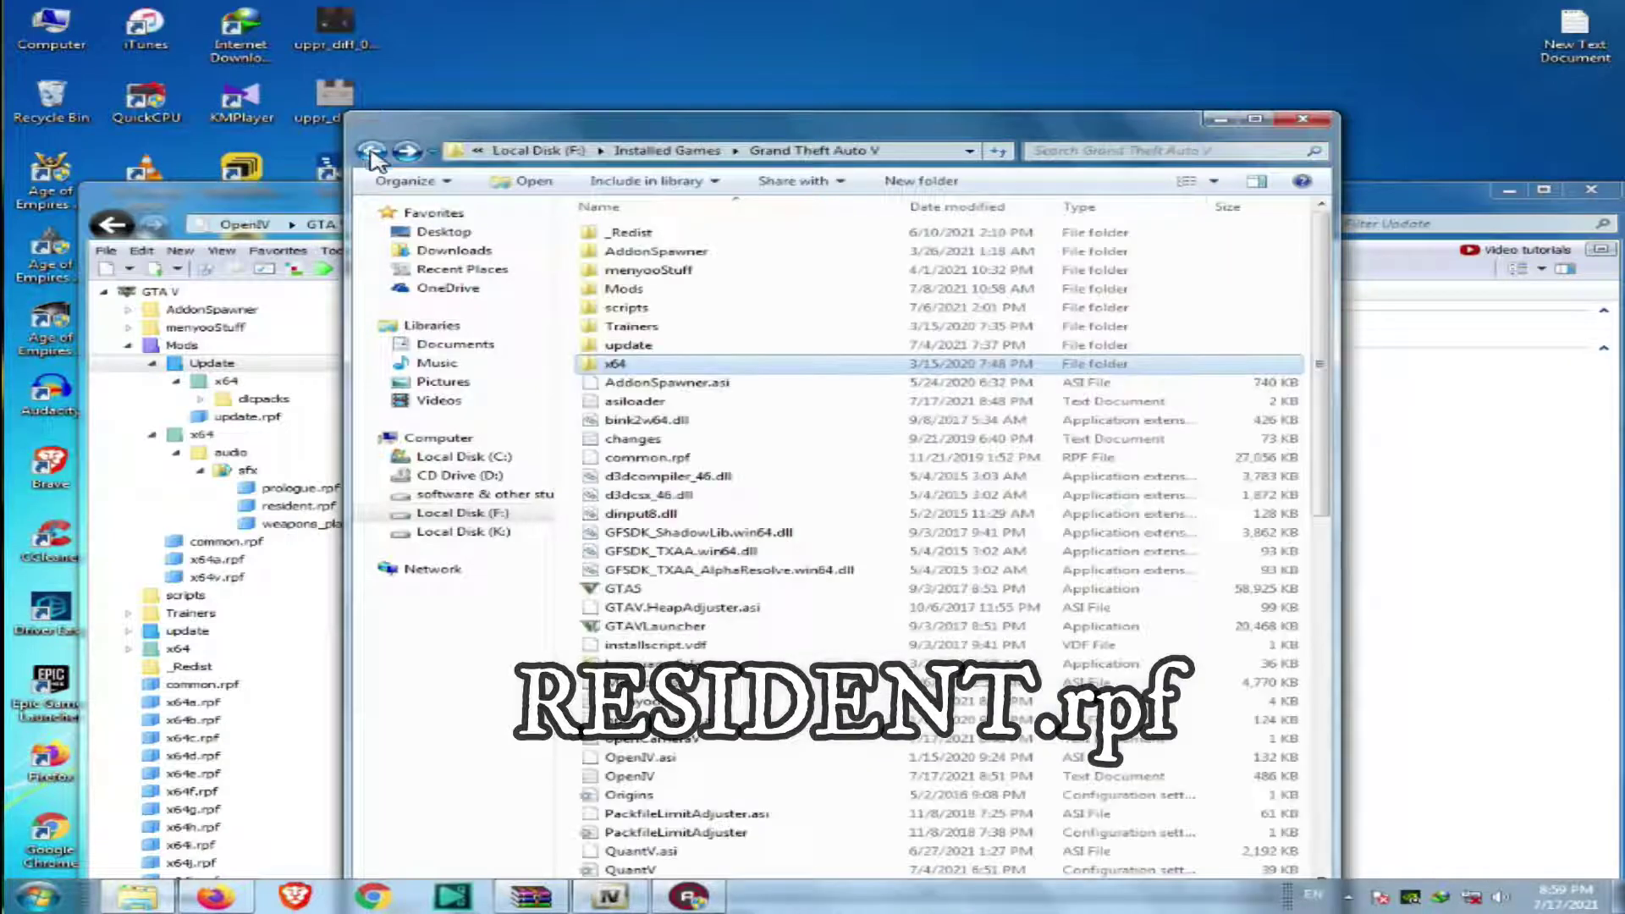
double_click(624, 289)
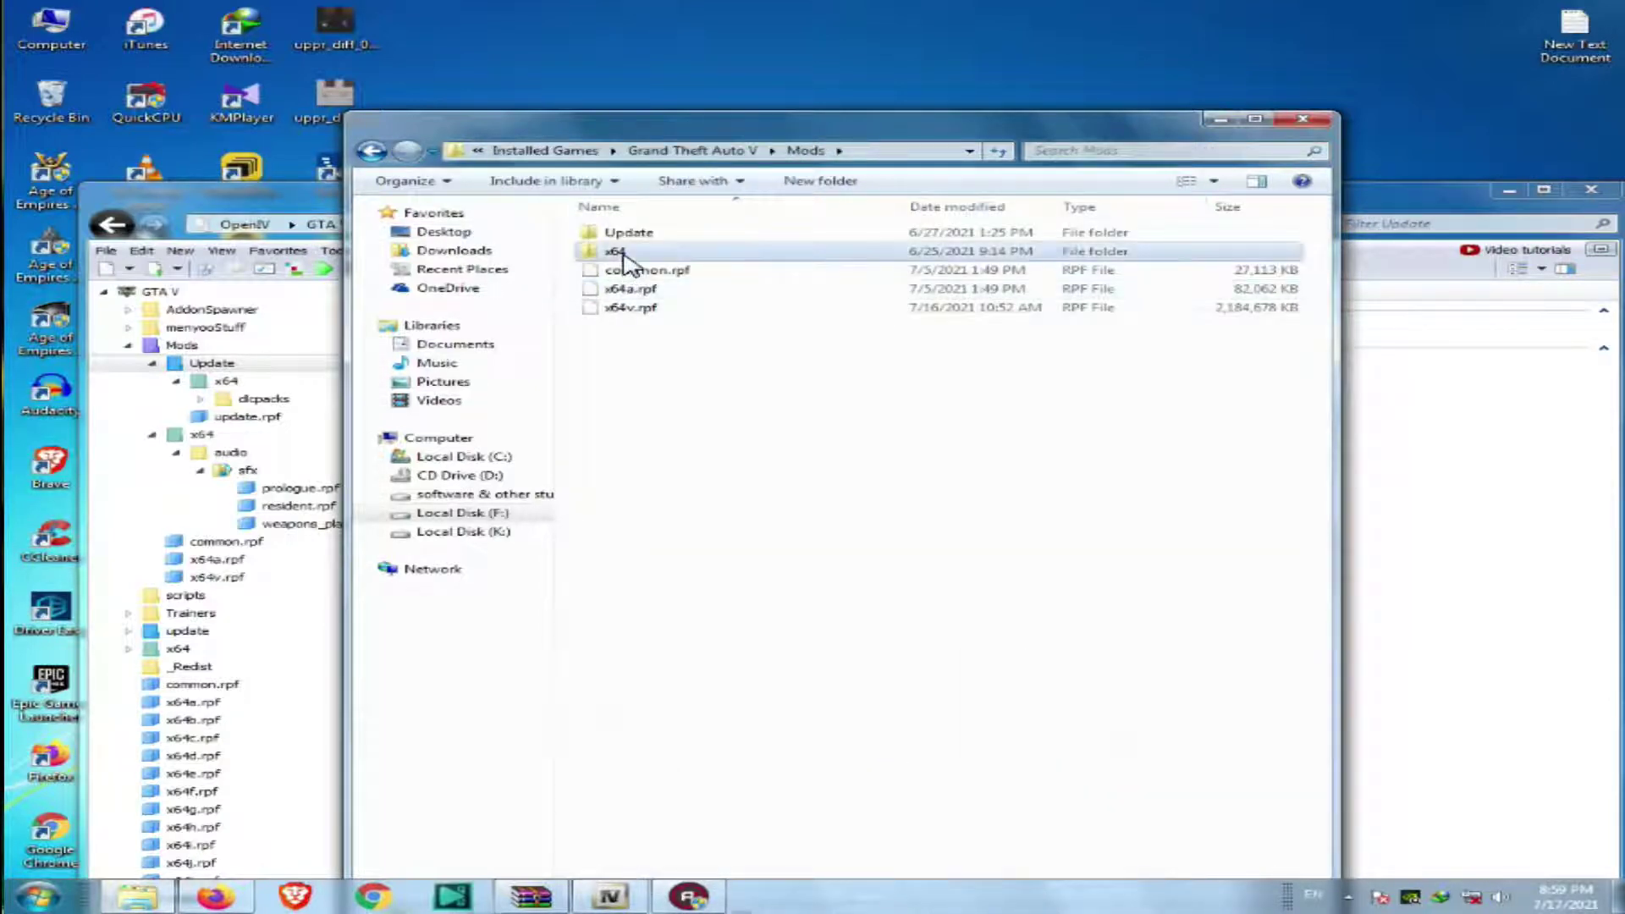
double_click(616, 252)
double_click(630, 237)
double_click(628, 237)
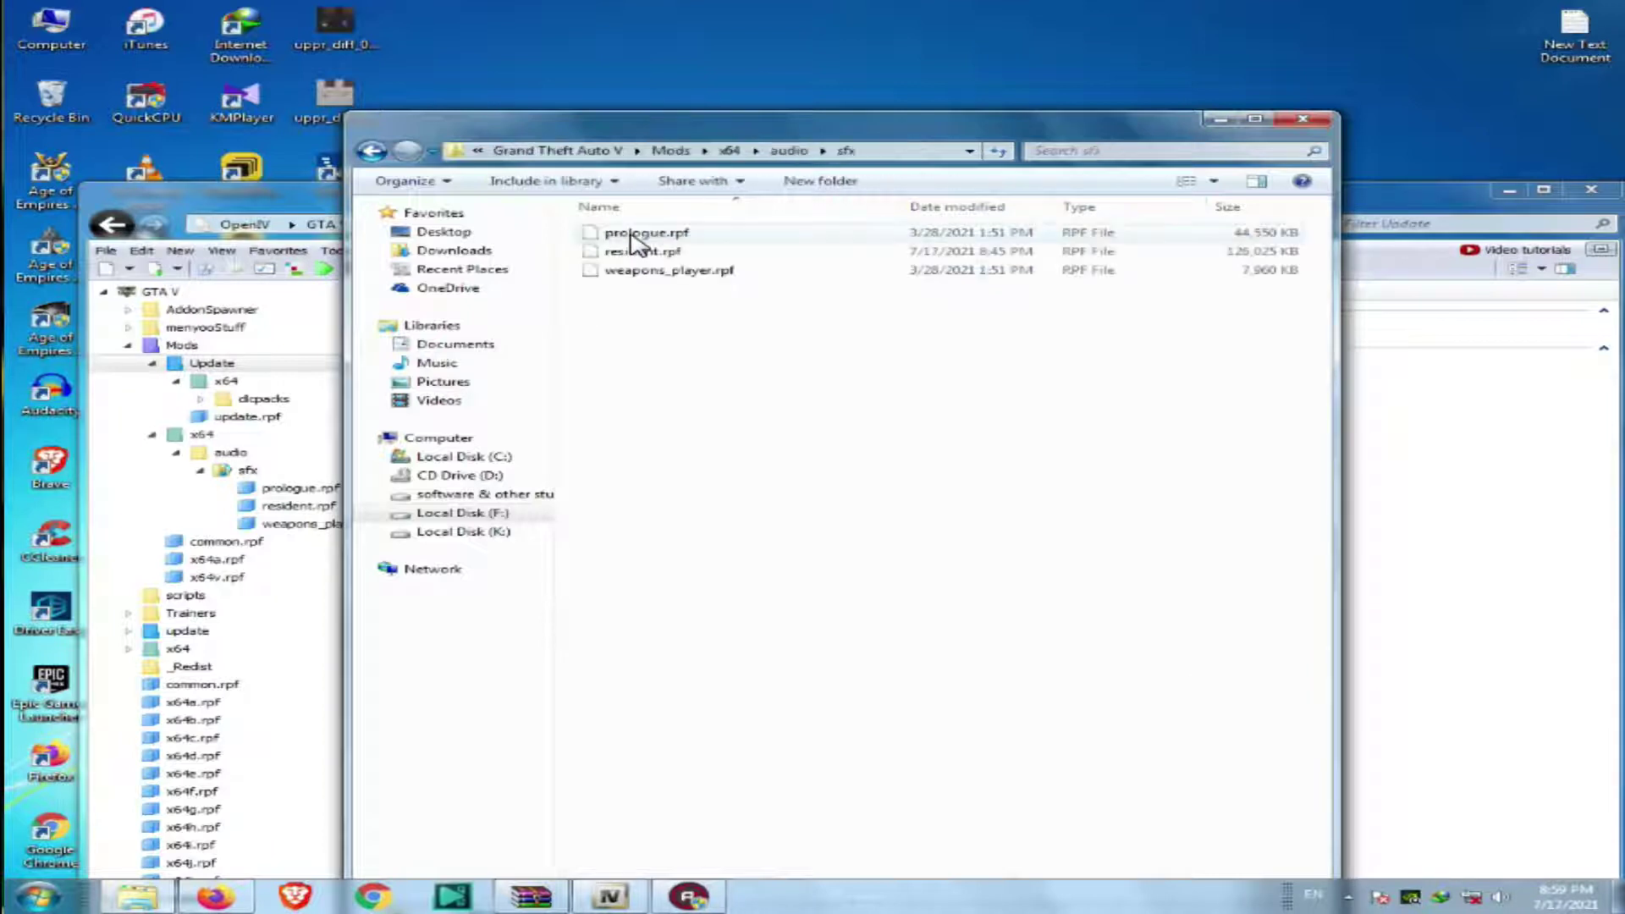
right_click(700, 398)
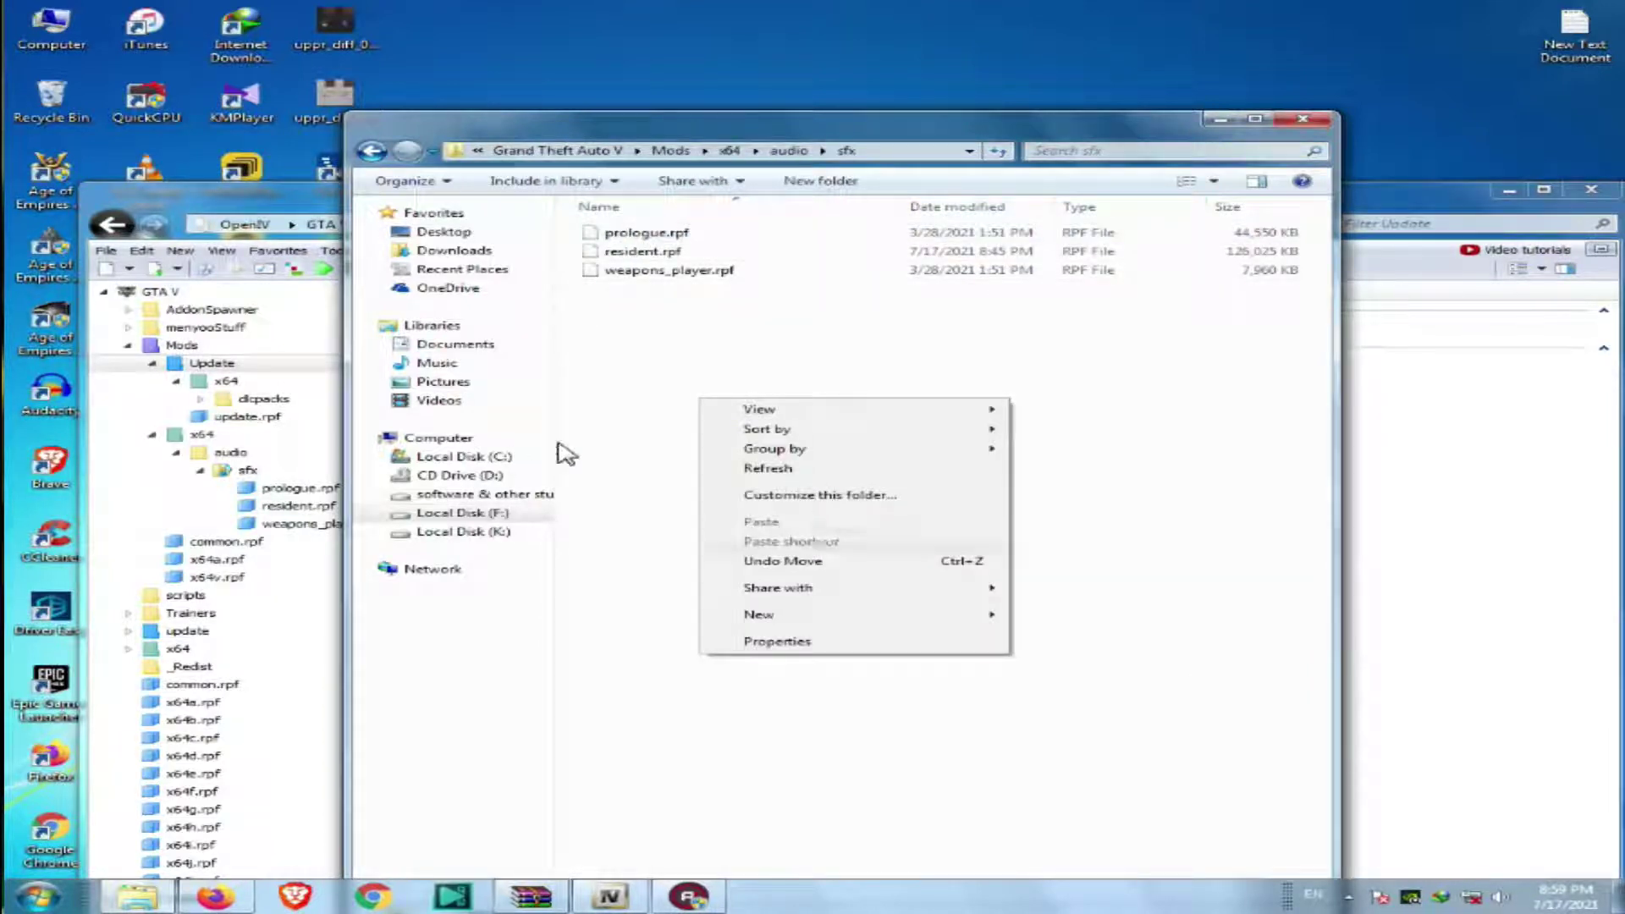
click(627, 388)
click(643, 251)
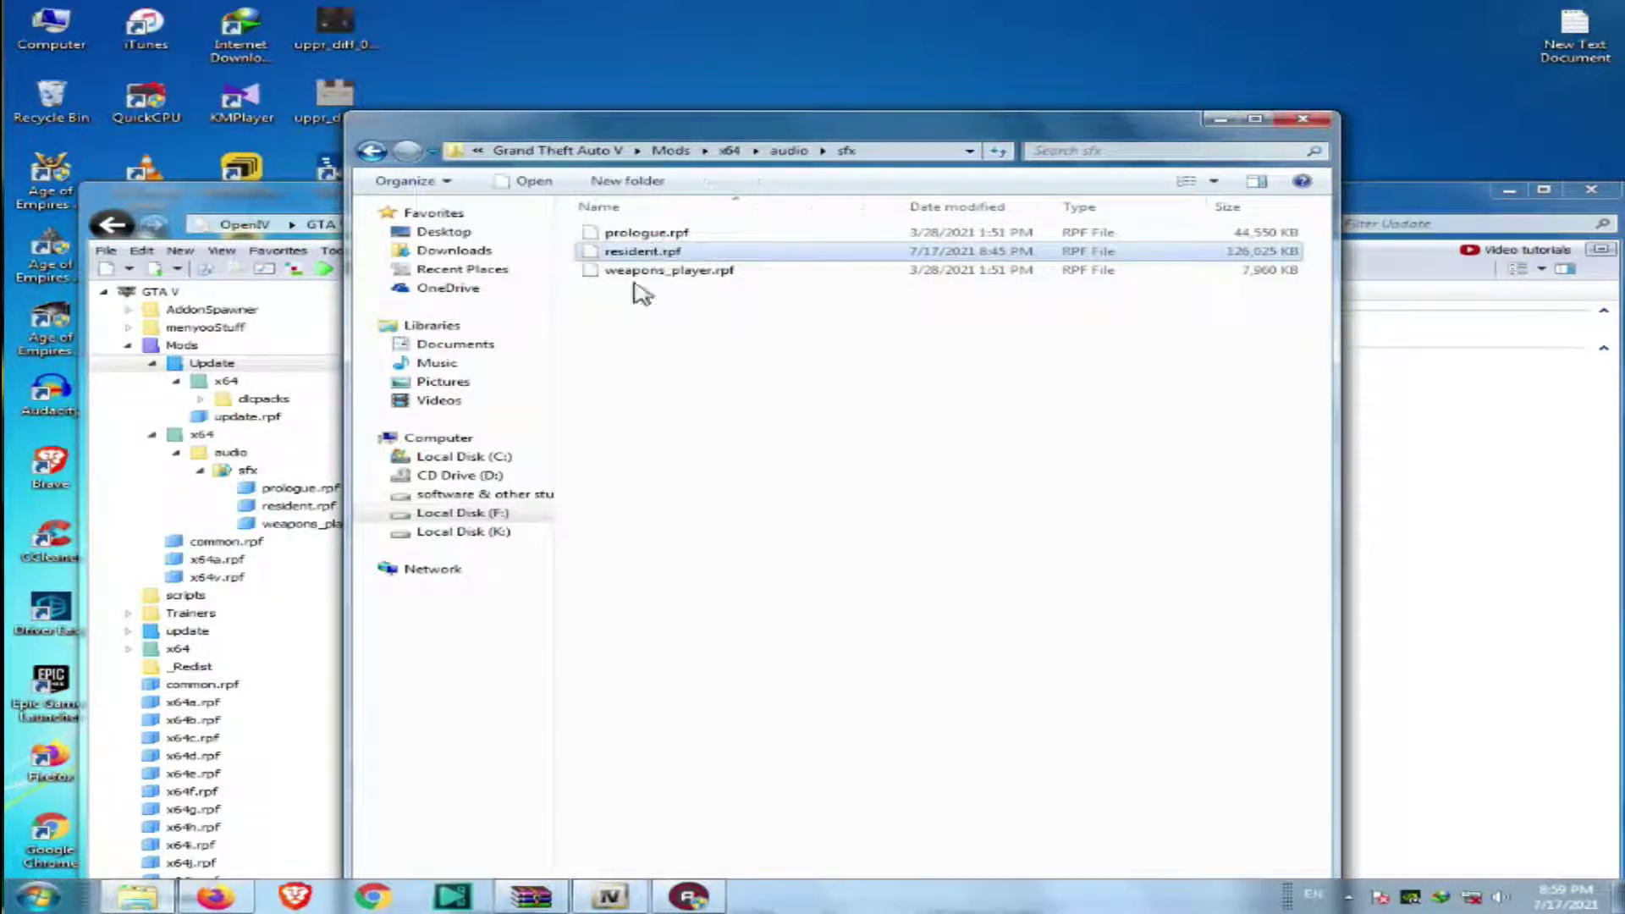
click(918, 337)
Switch to OpenIV and open the resident.rpf archive in Mods/x64/audio/sfx.
click(1219, 119)
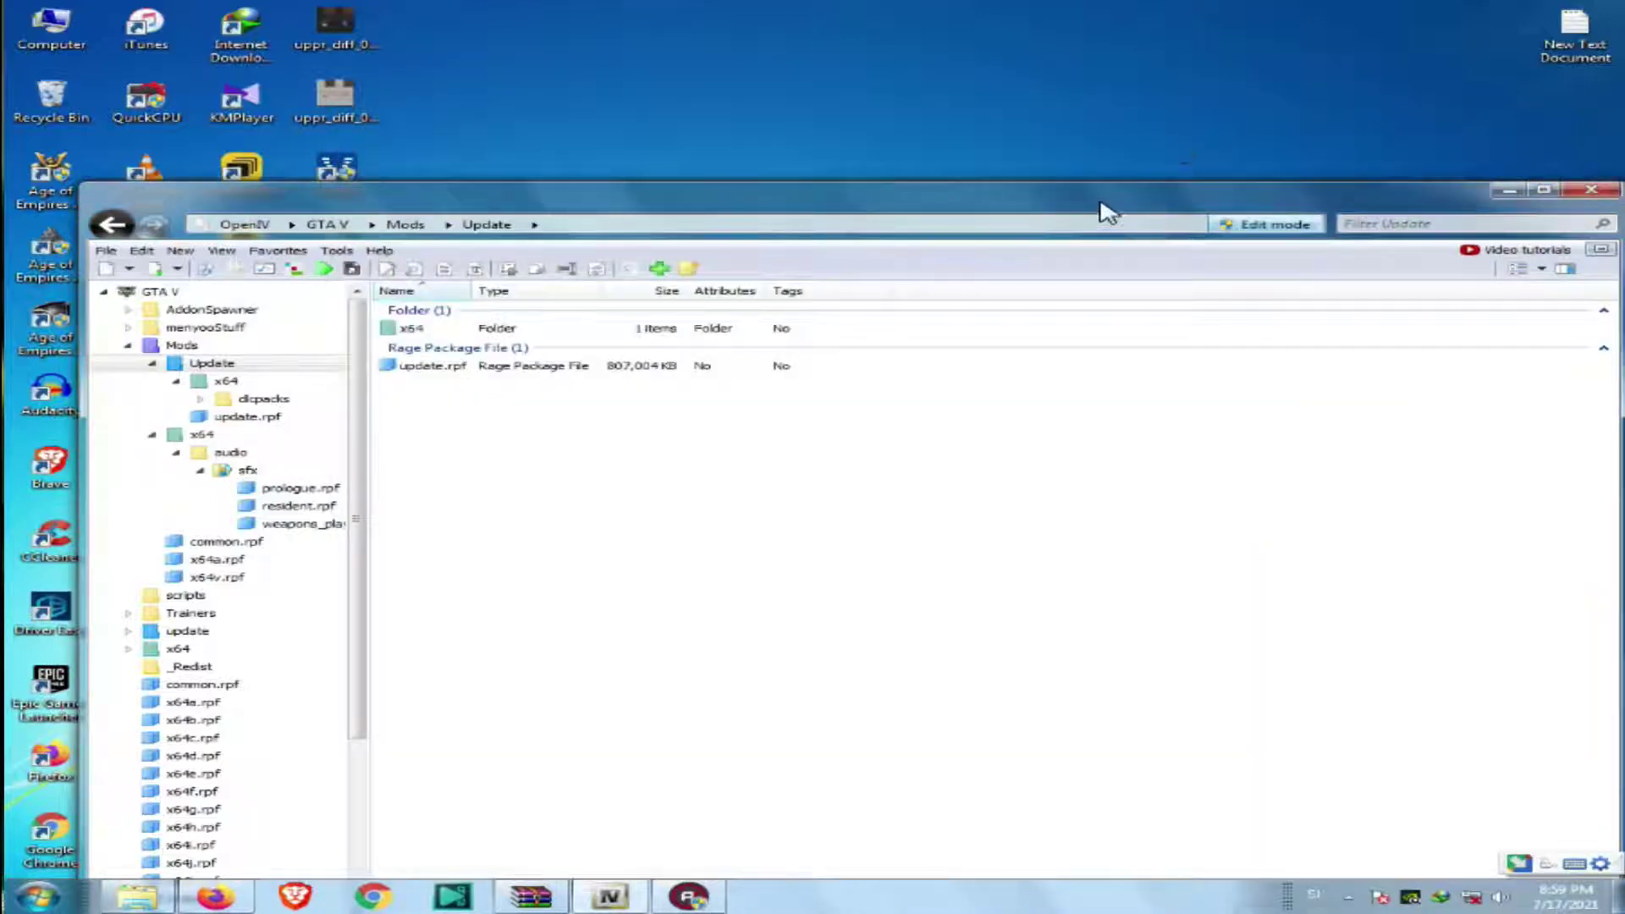
double_click(1107, 212)
click(306, 164)
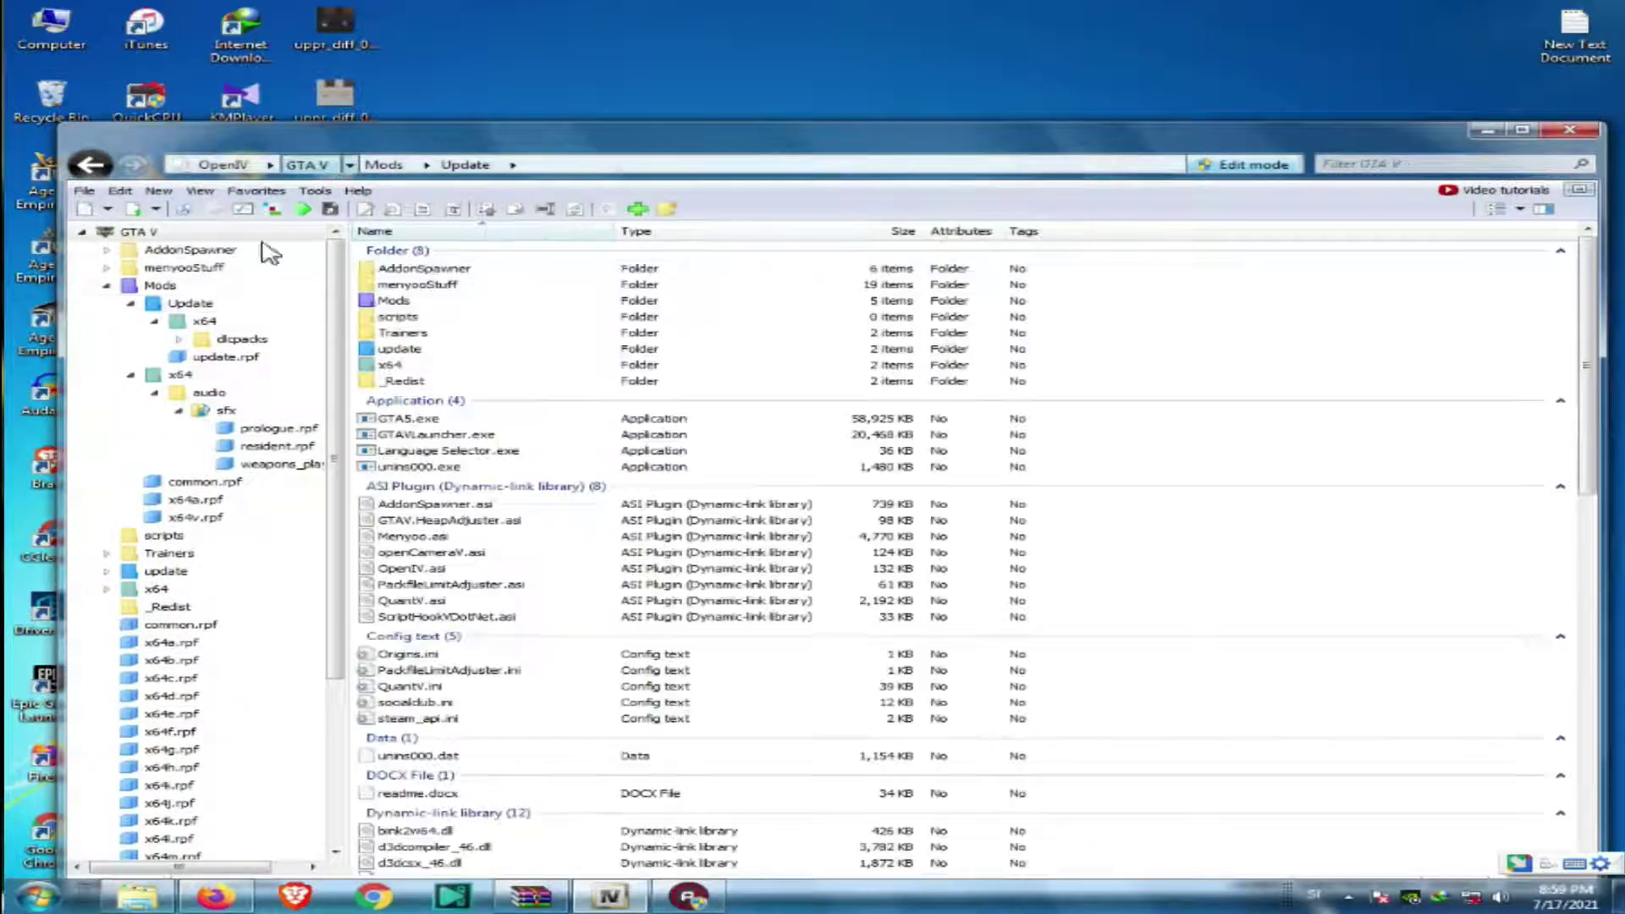
double_click(396, 302)
double_click(399, 284)
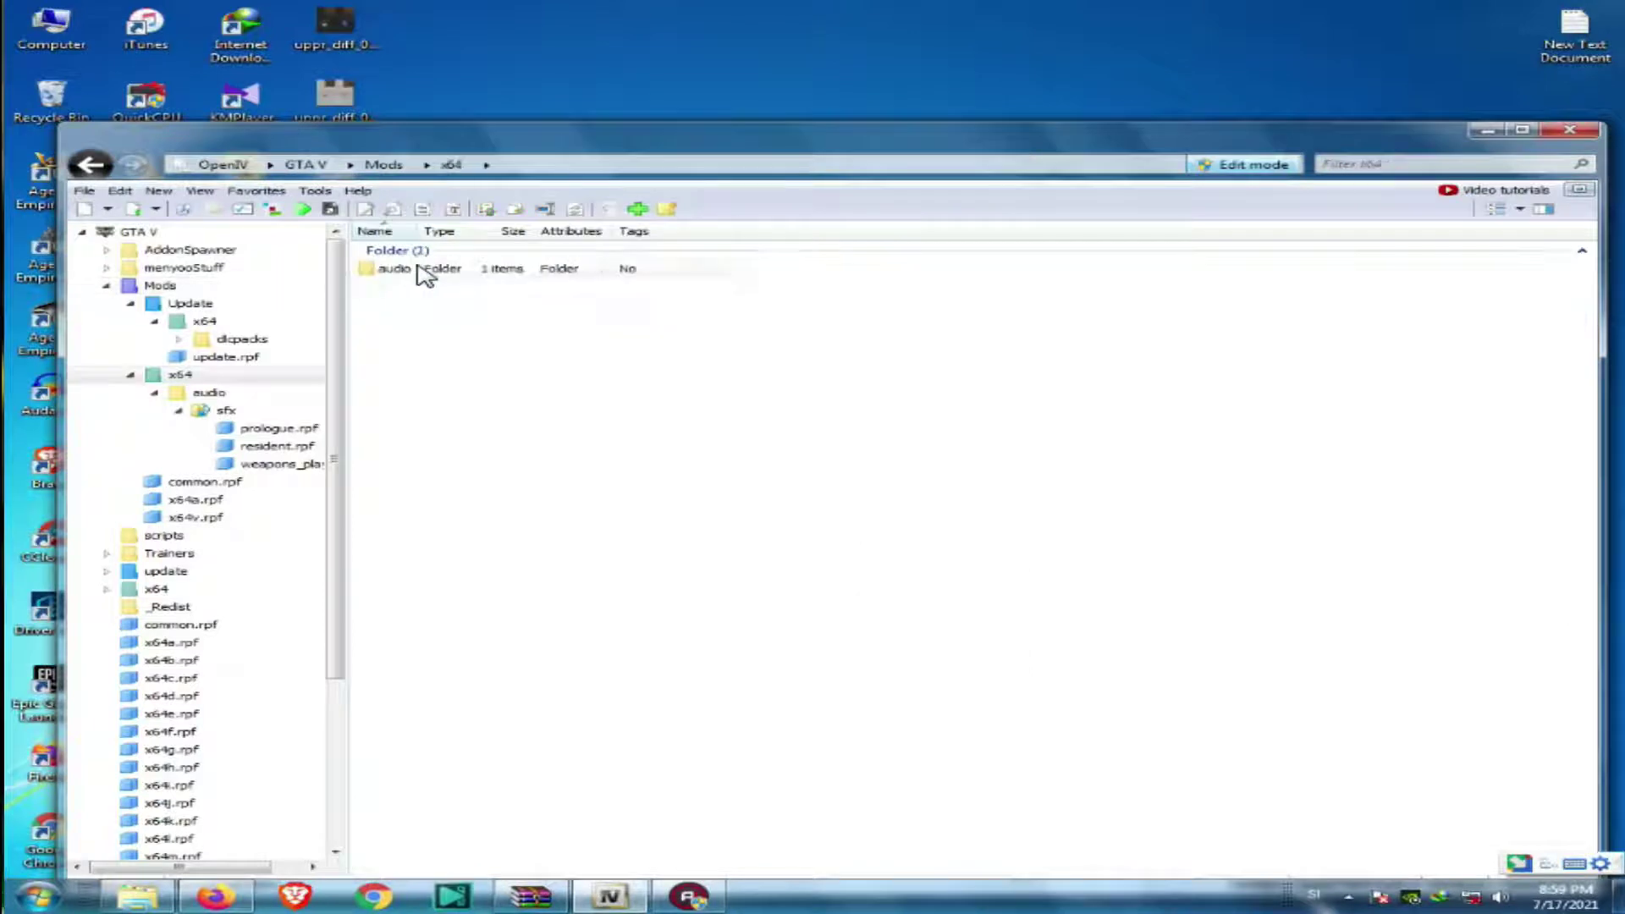
double_click(421, 269)
double_click(421, 269)
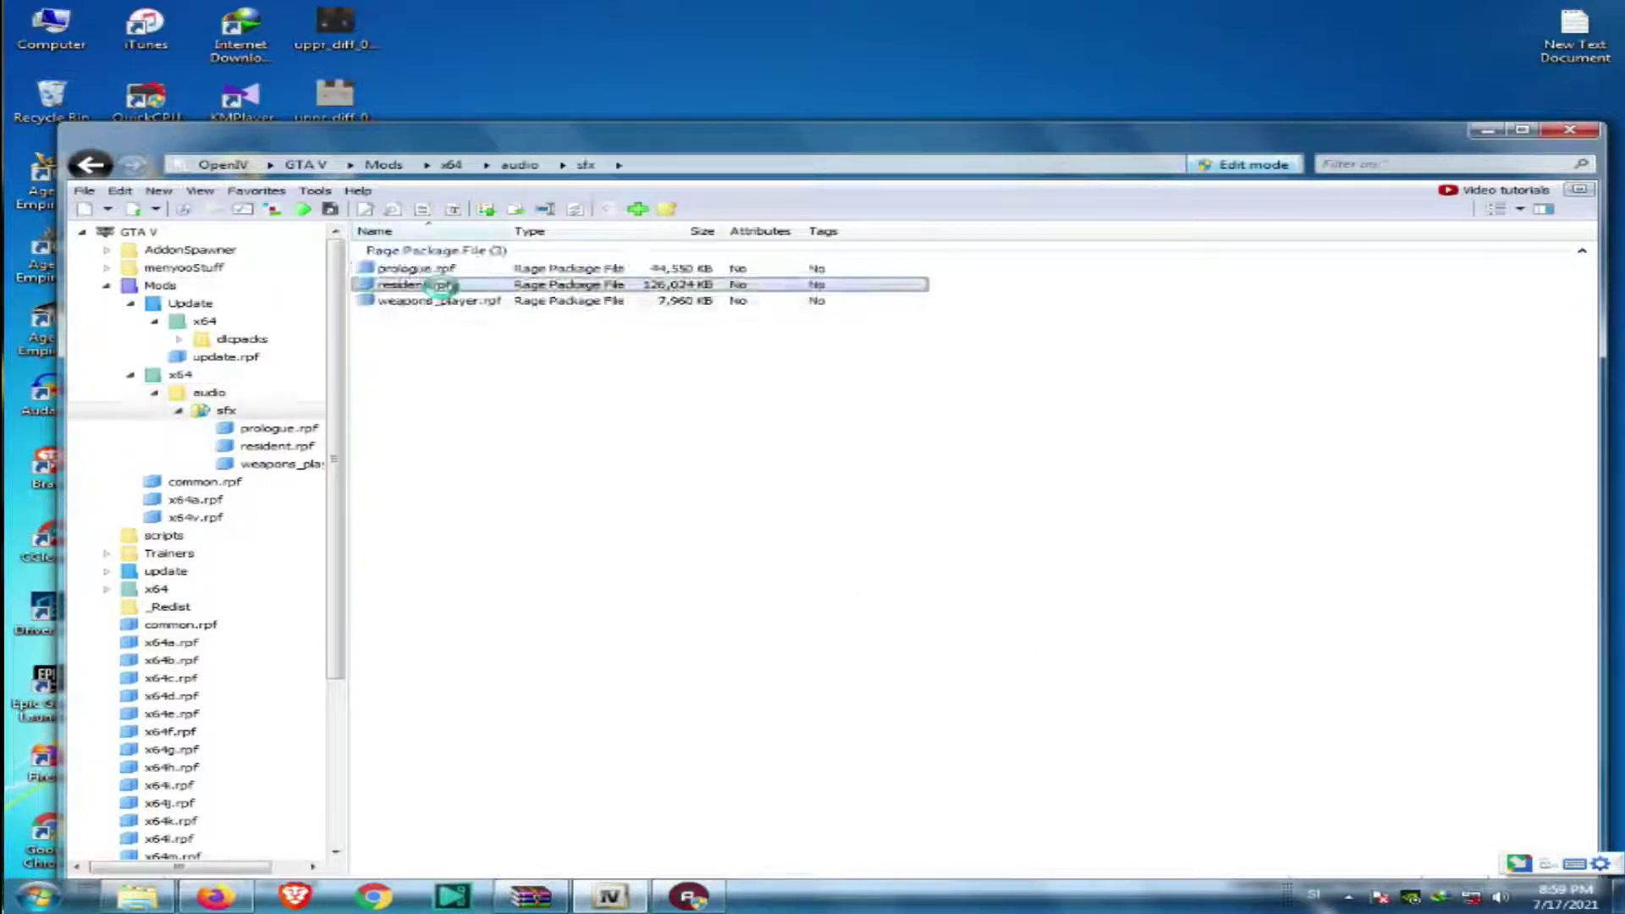
double_click(414, 284)
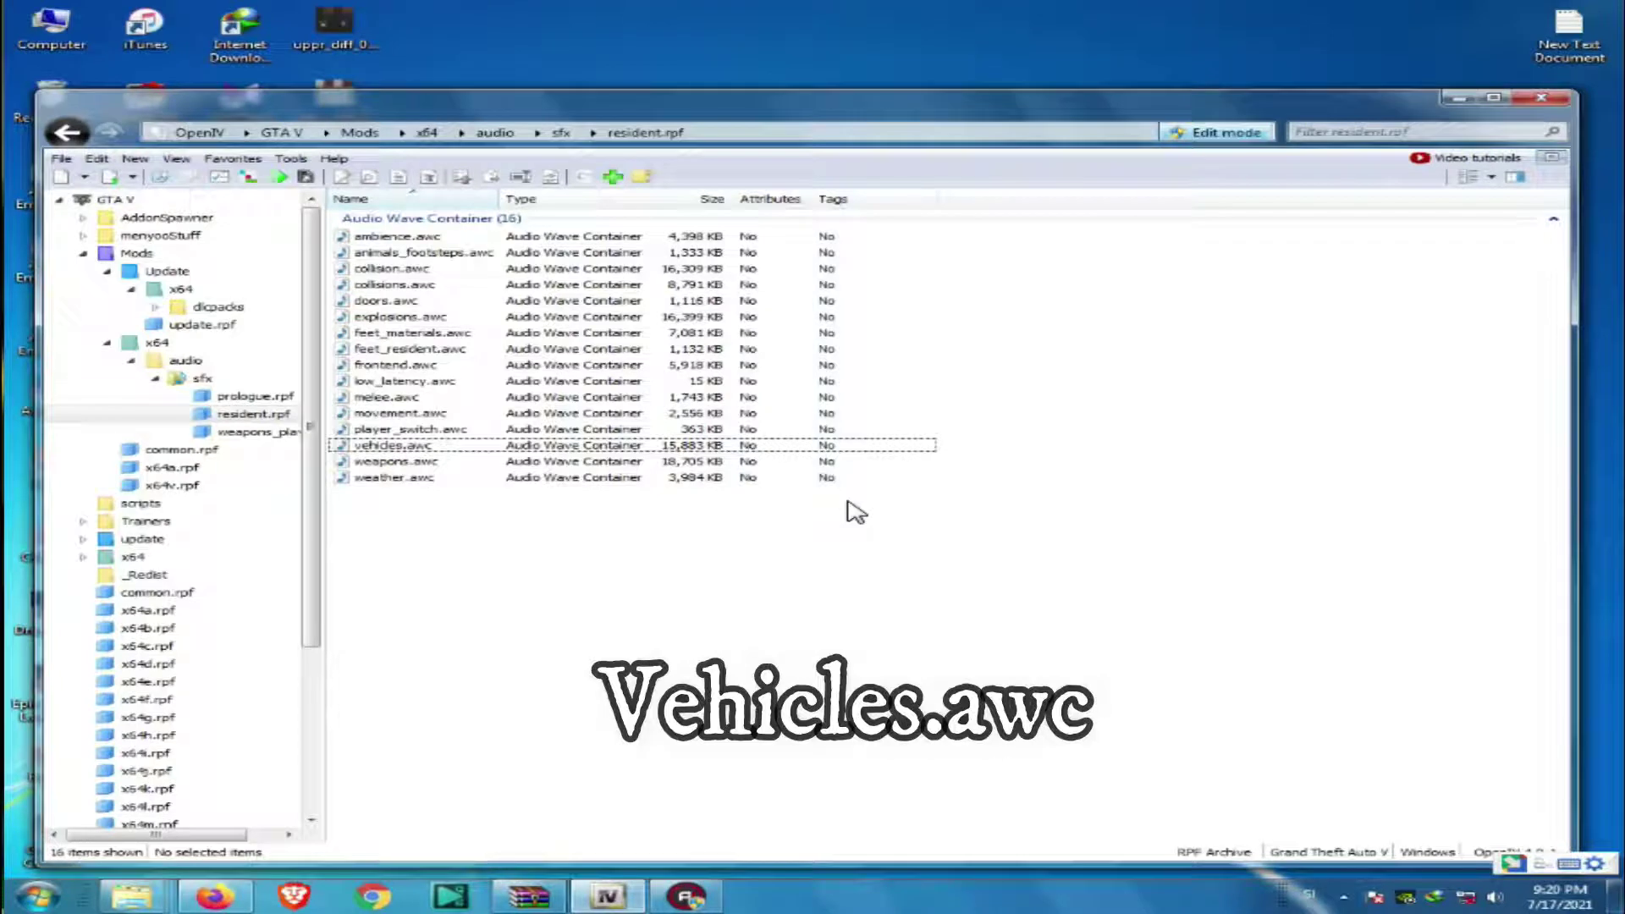
Export vehicles.awc to openFormats (.oac) with the Desktop as the destination folder.
click(512, 446)
right_click(482, 447)
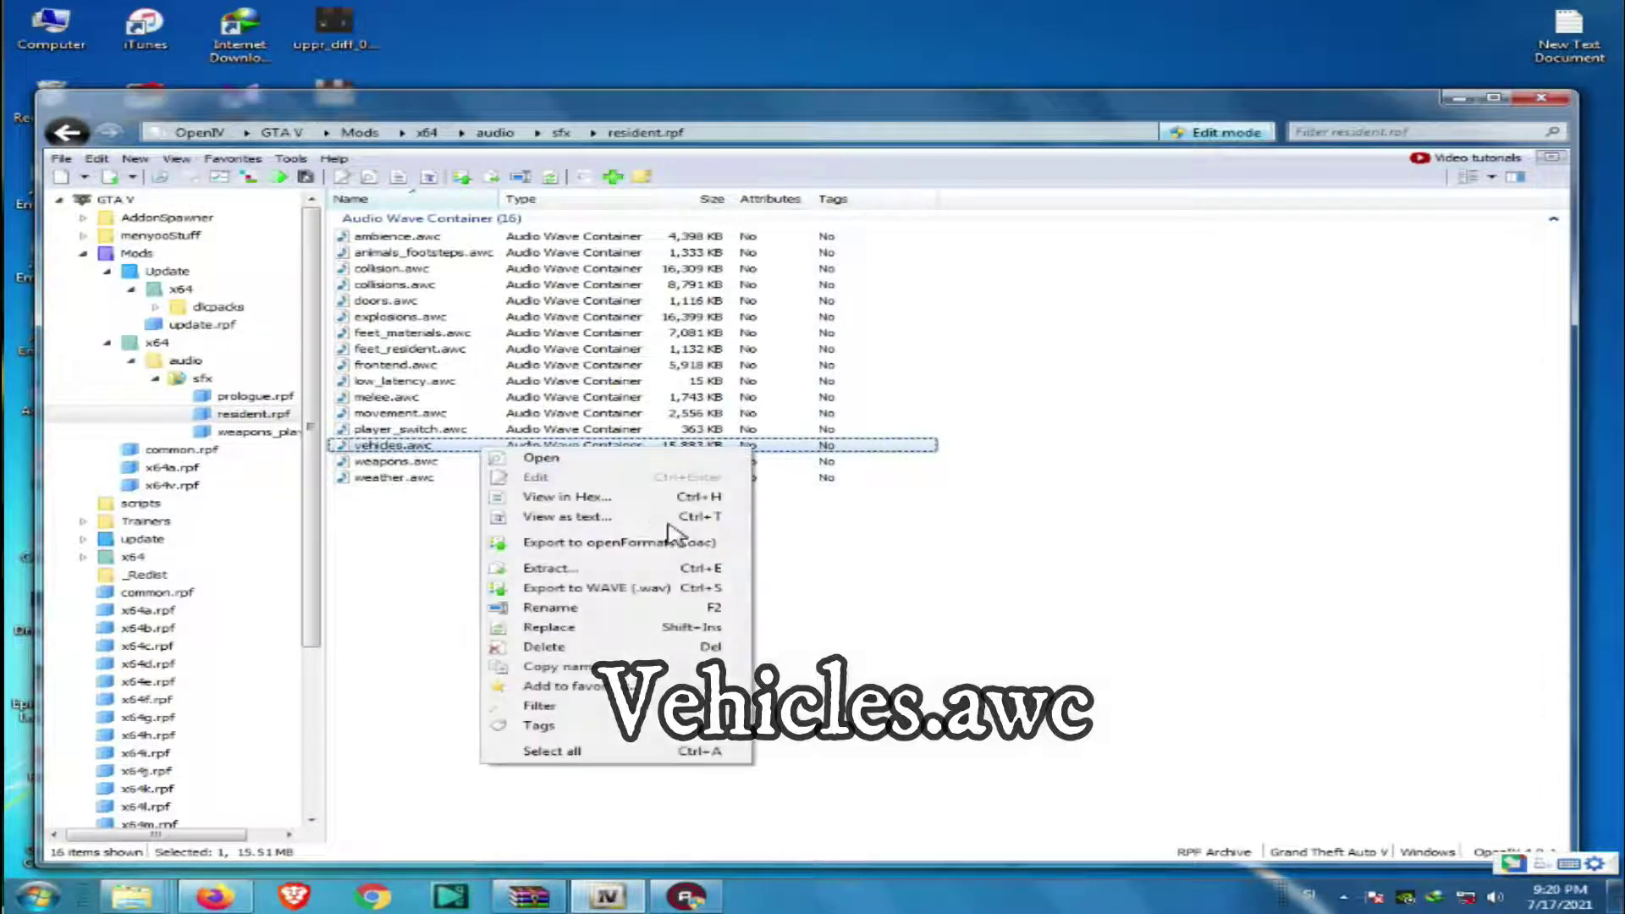
click(631, 550)
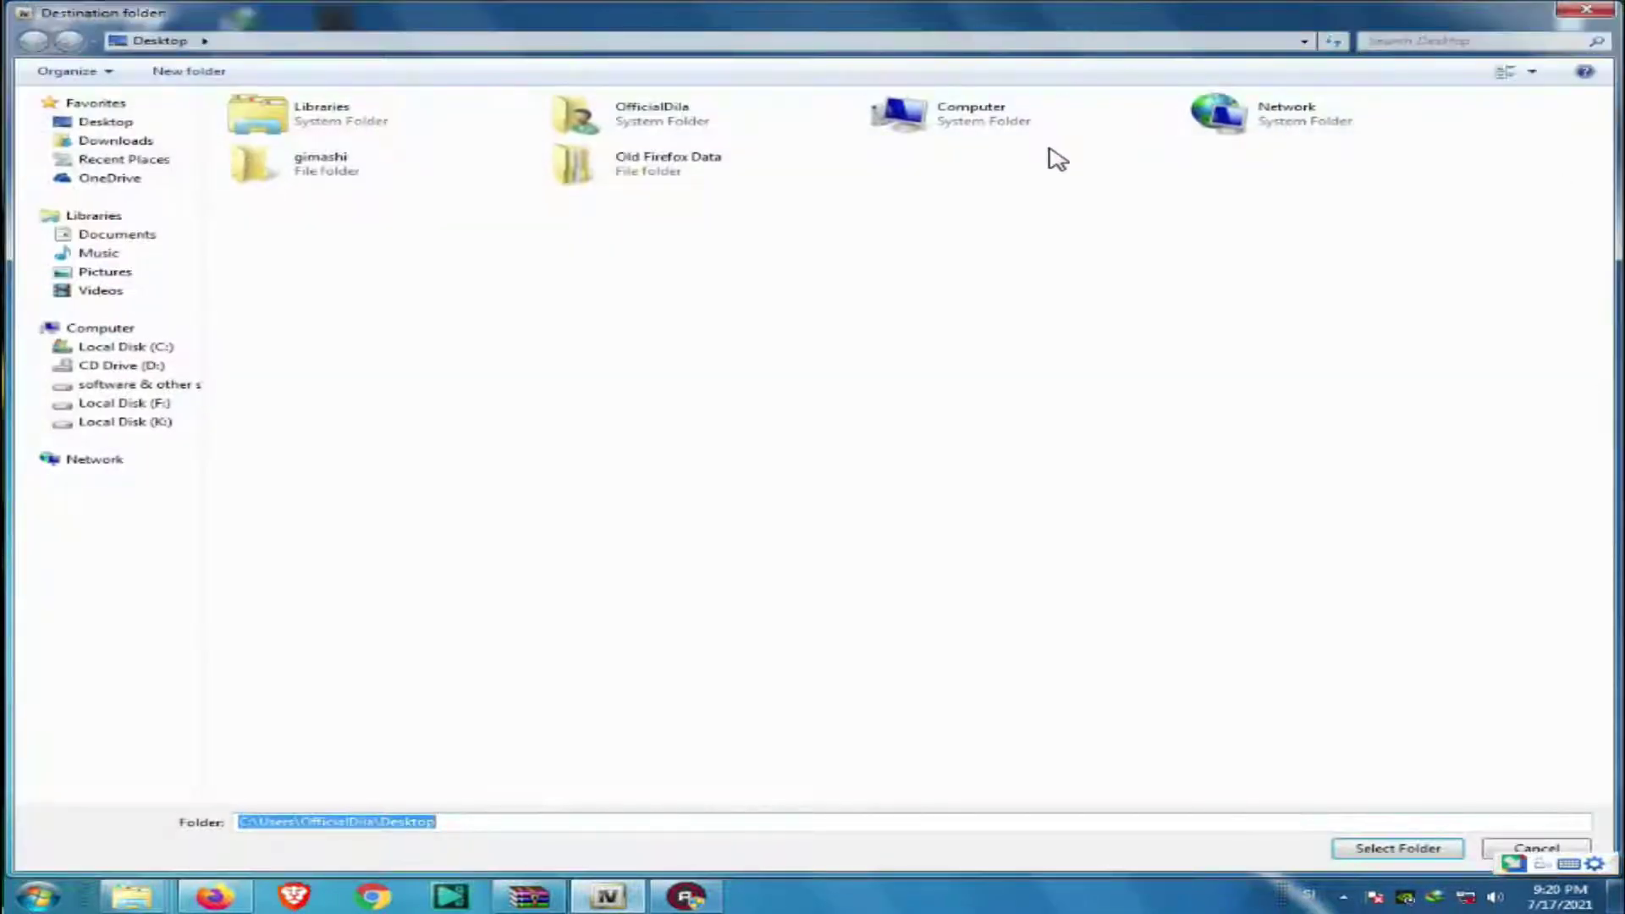
click(116, 124)
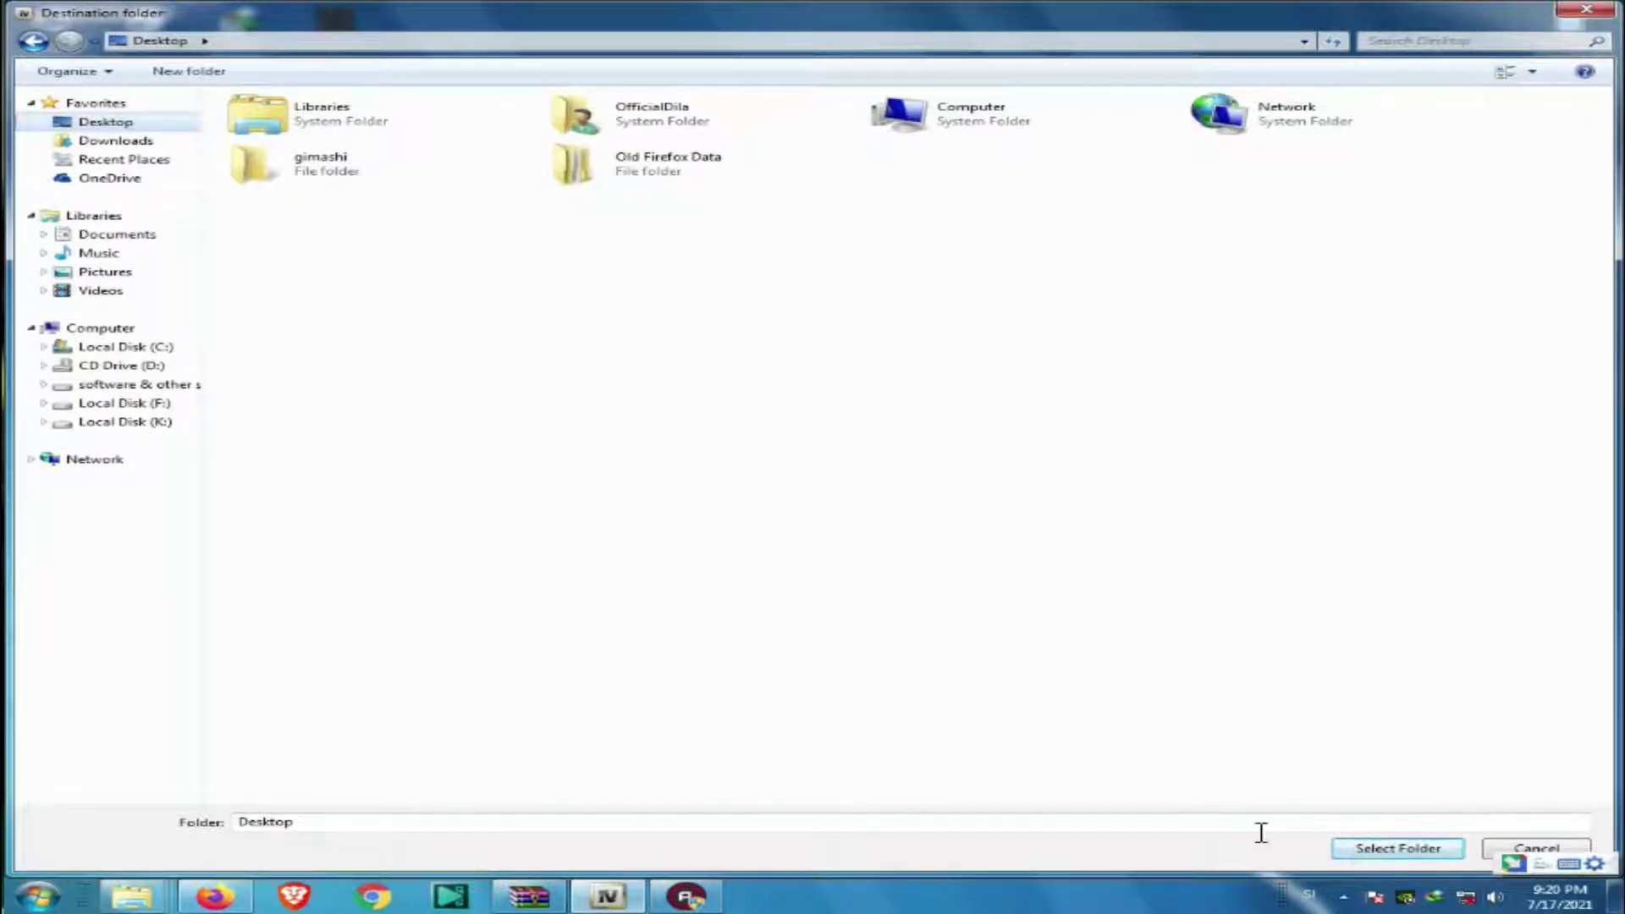
click(1397, 849)
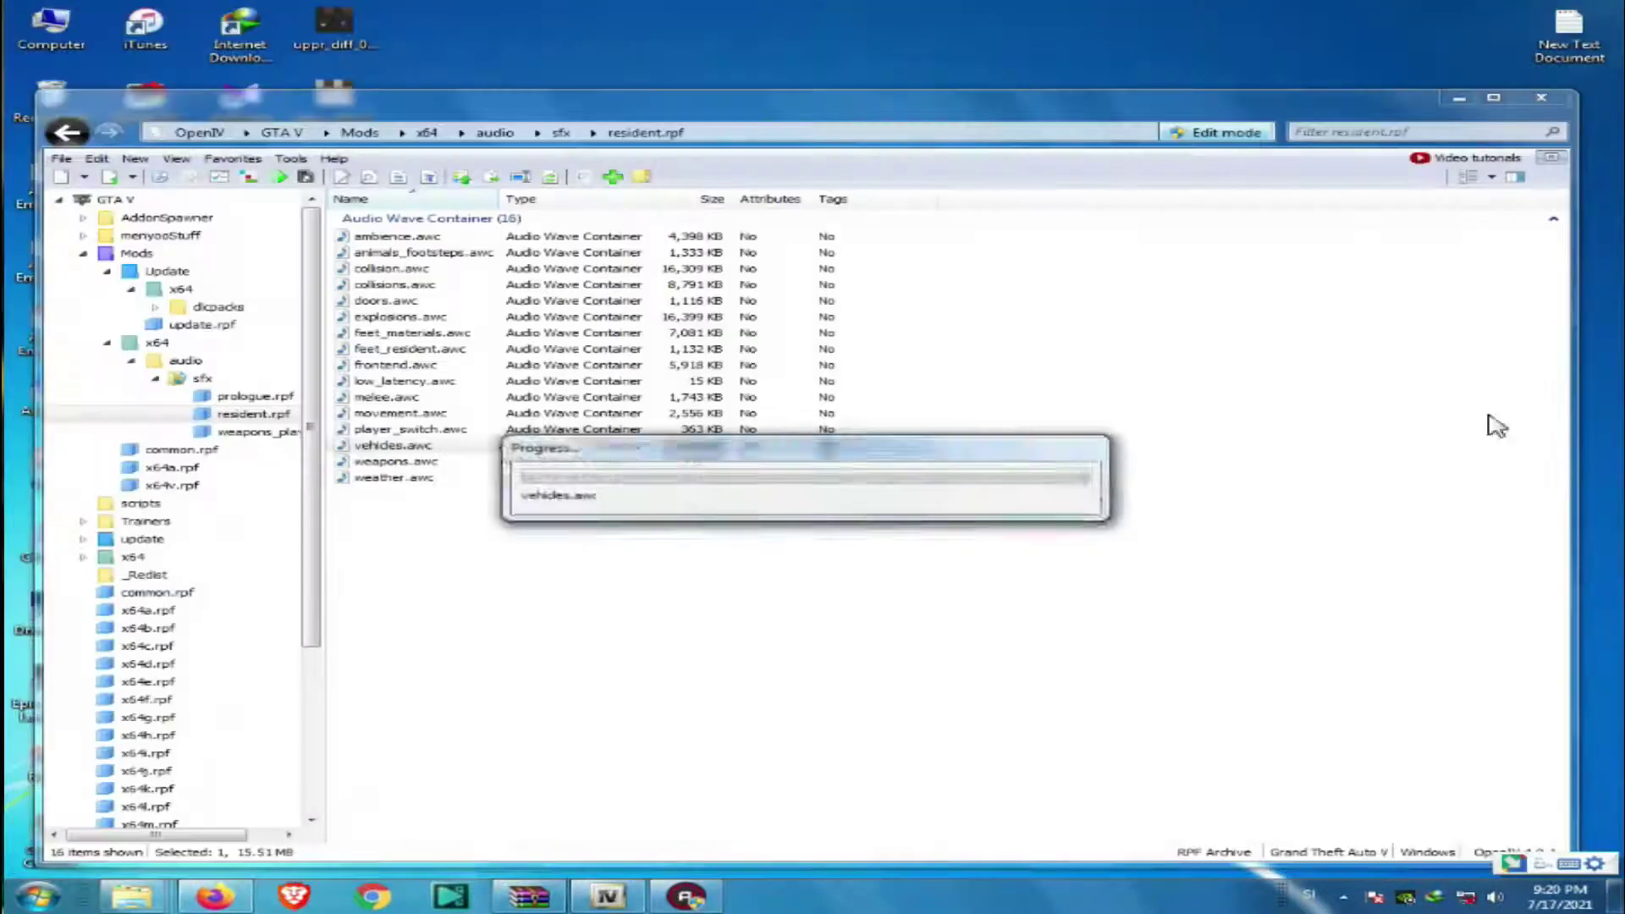
Minimise OpenIV, refresh the desktop and open the exported vehicles folder.
click(1459, 97)
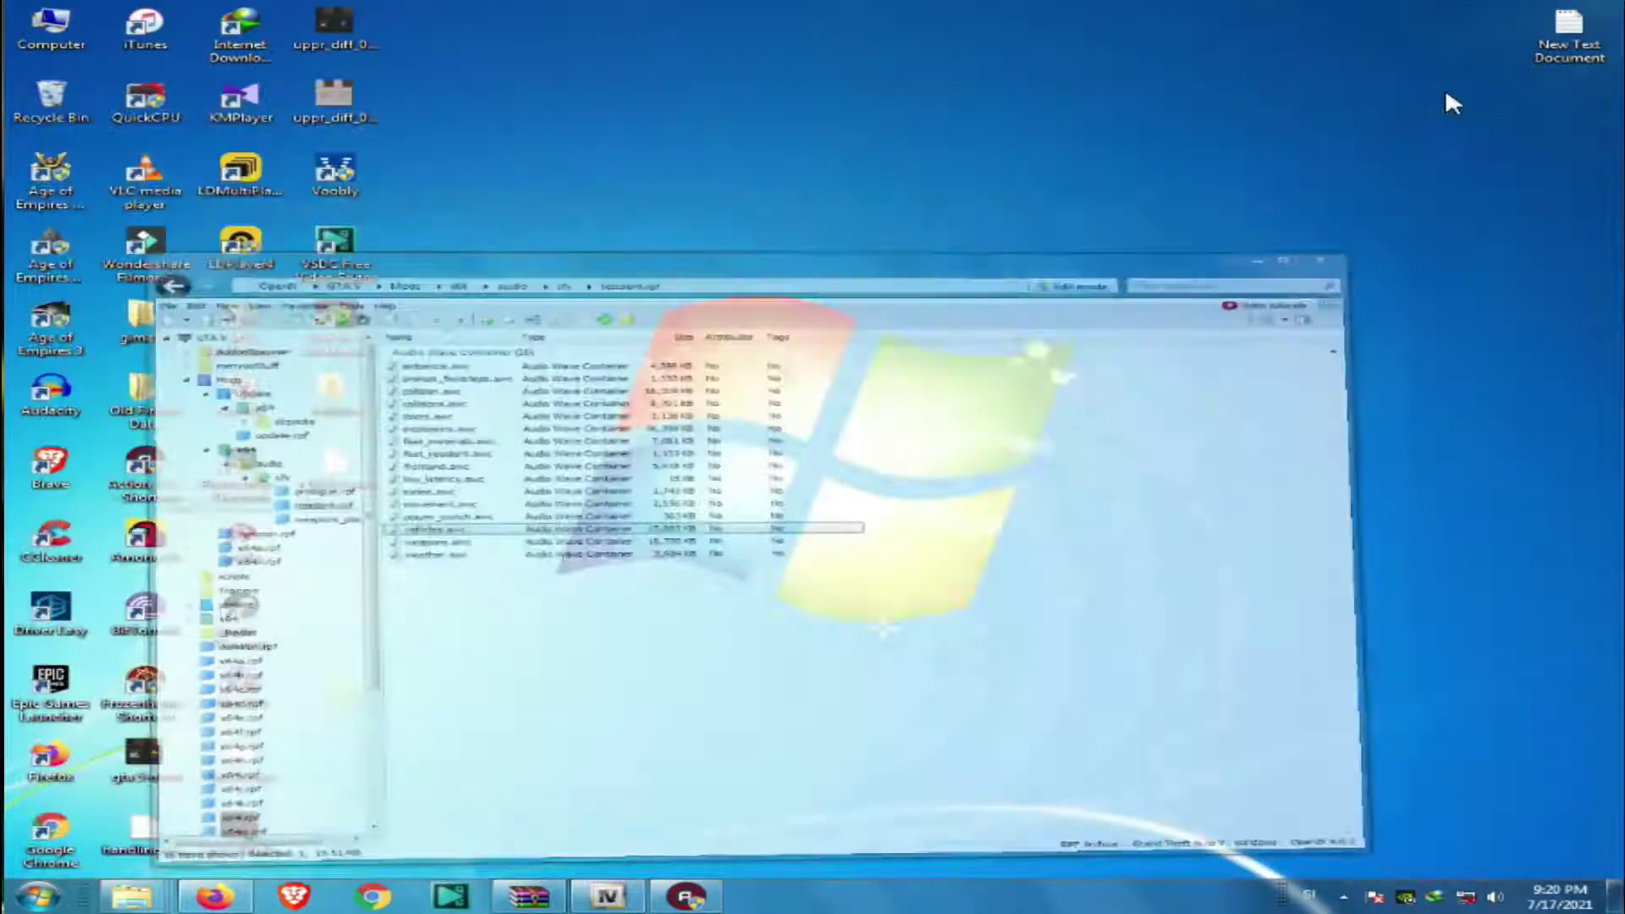
right_click(843, 221)
click(901, 276)
drag(671, 700, 568, 502)
double_click(335, 413)
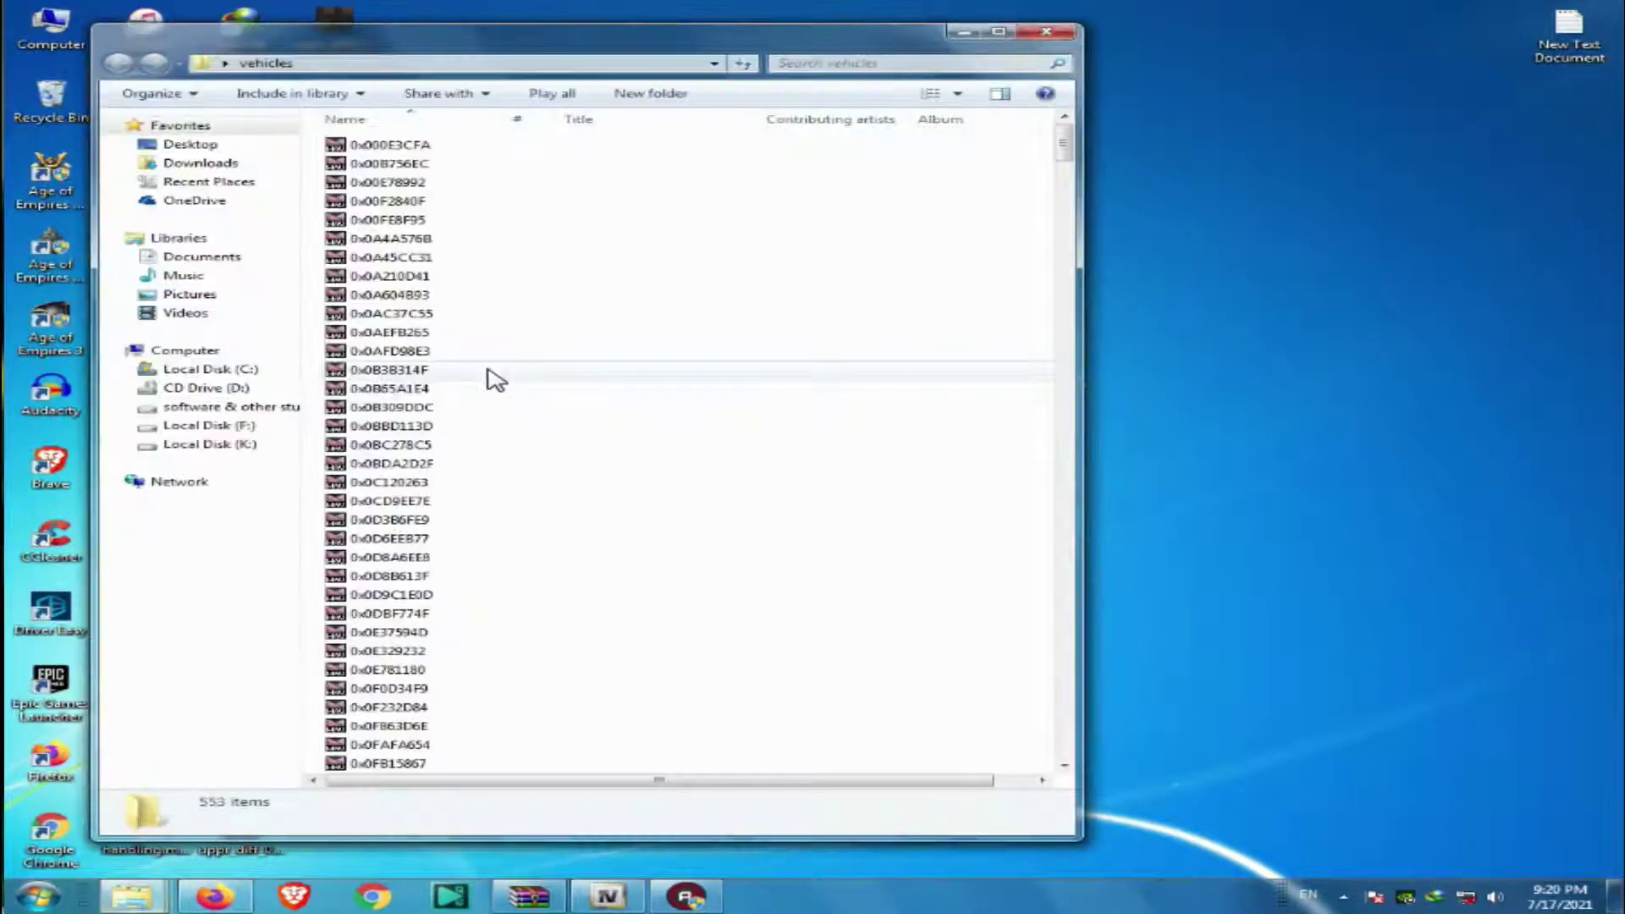
Switch to the mod archive in WinRAR, open its Other Backfire Sound by Hippy folder and move the window clear.
click(527, 897)
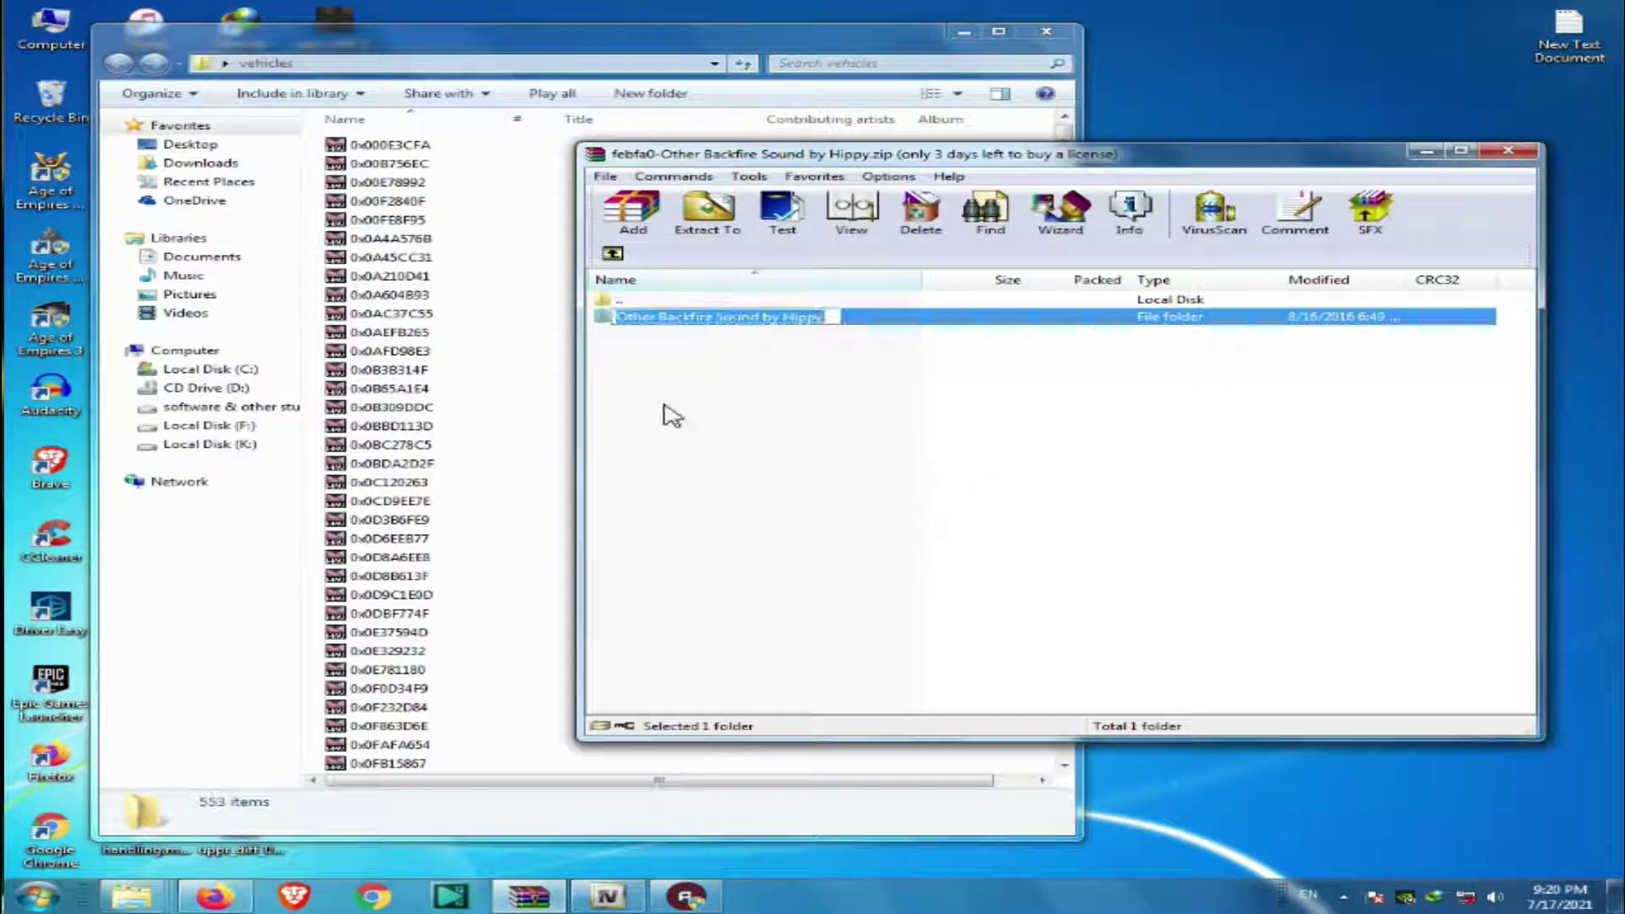
double_click(739, 325)
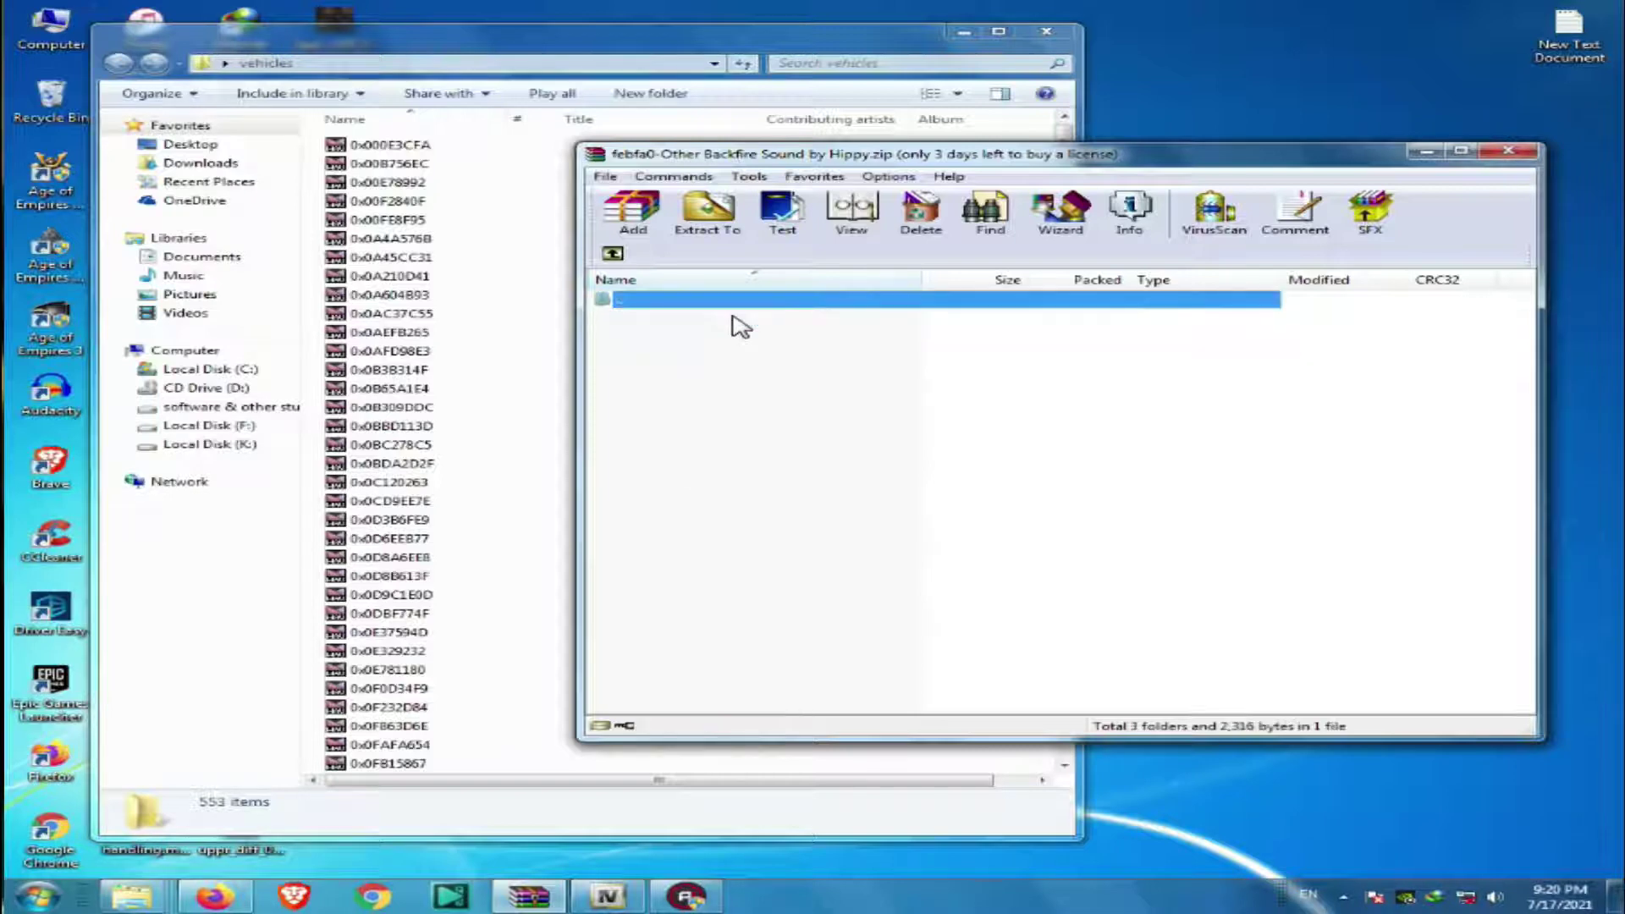
drag(756, 159, 797, 397)
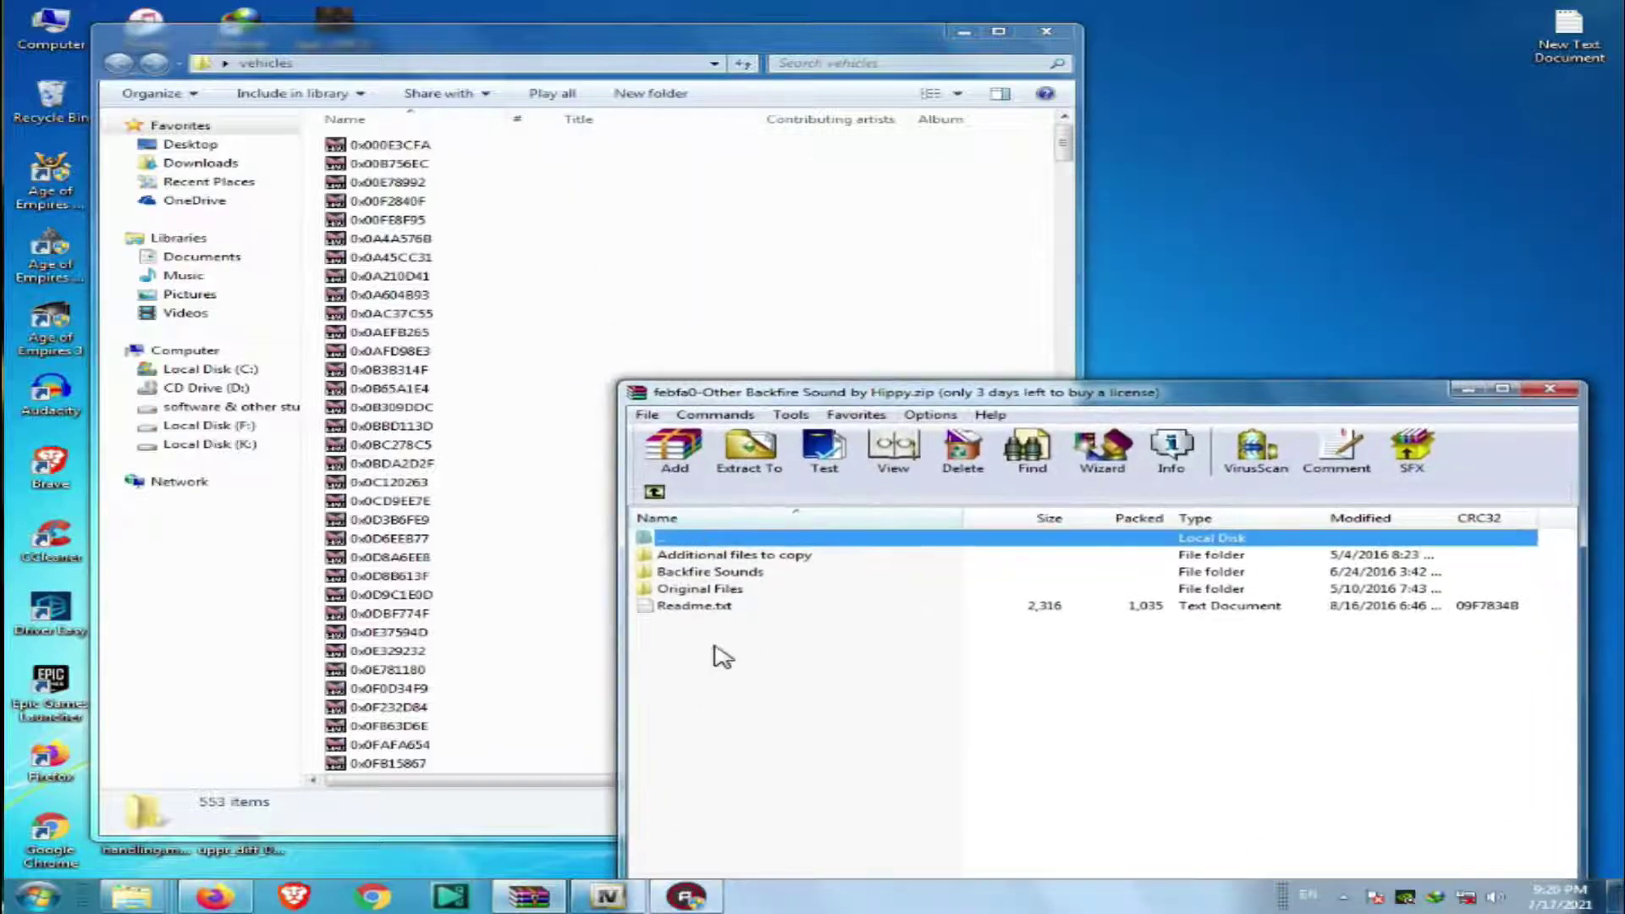
Copy all the sound files from the Additional files to copy folder into the exported vehicles folder, replacing every conflicting file.
double_click(731, 558)
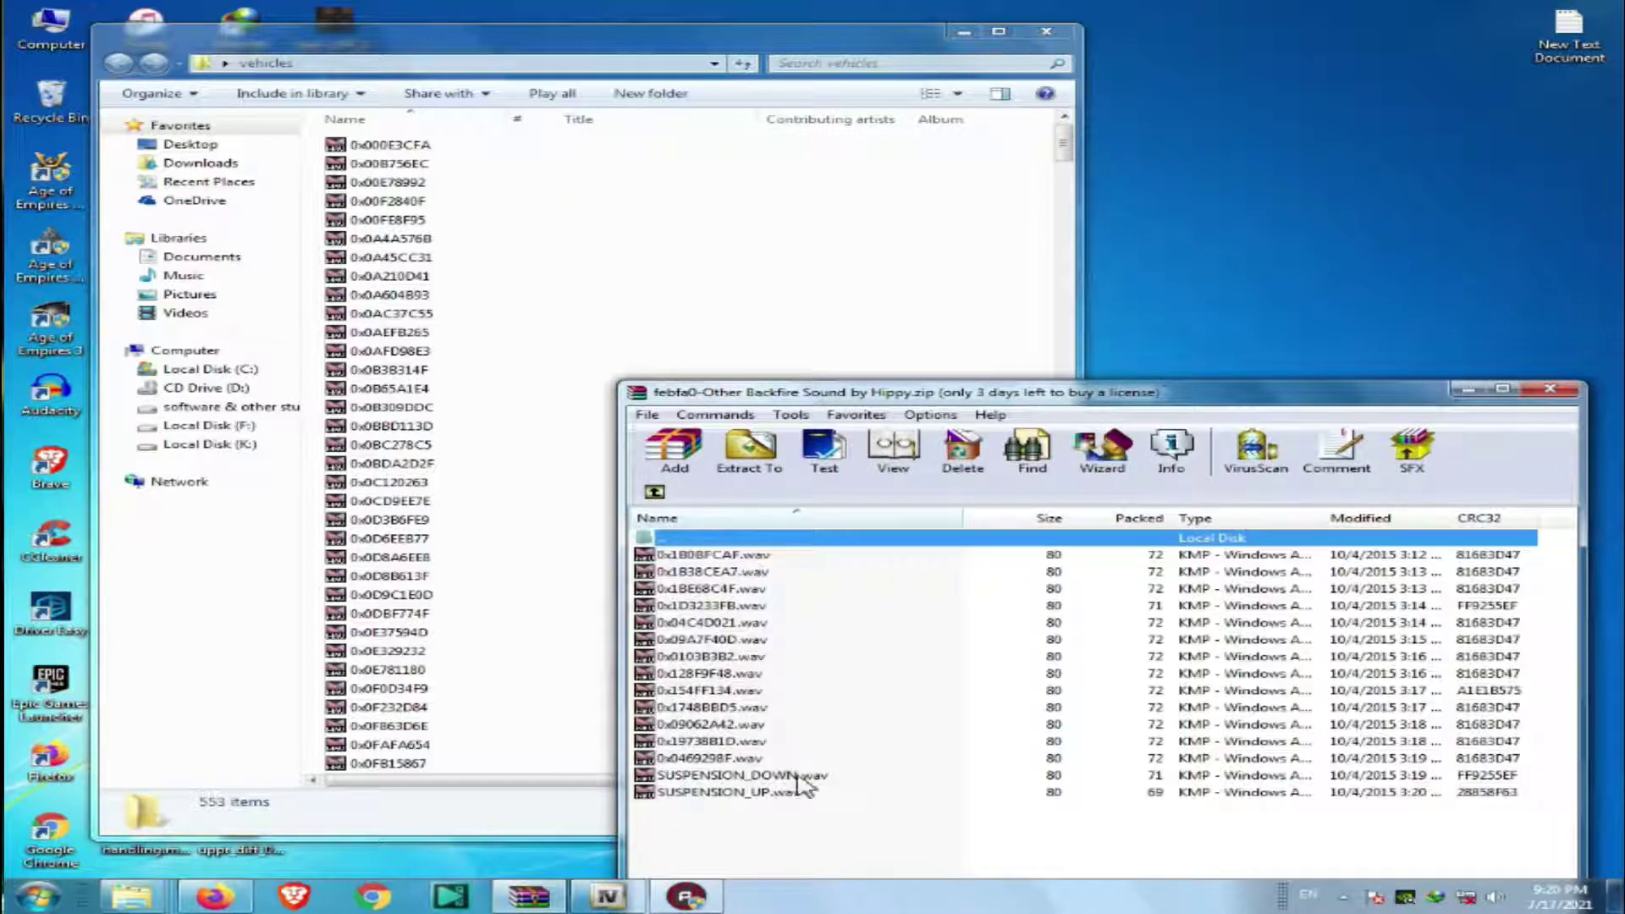
drag(809, 838, 745, 833)
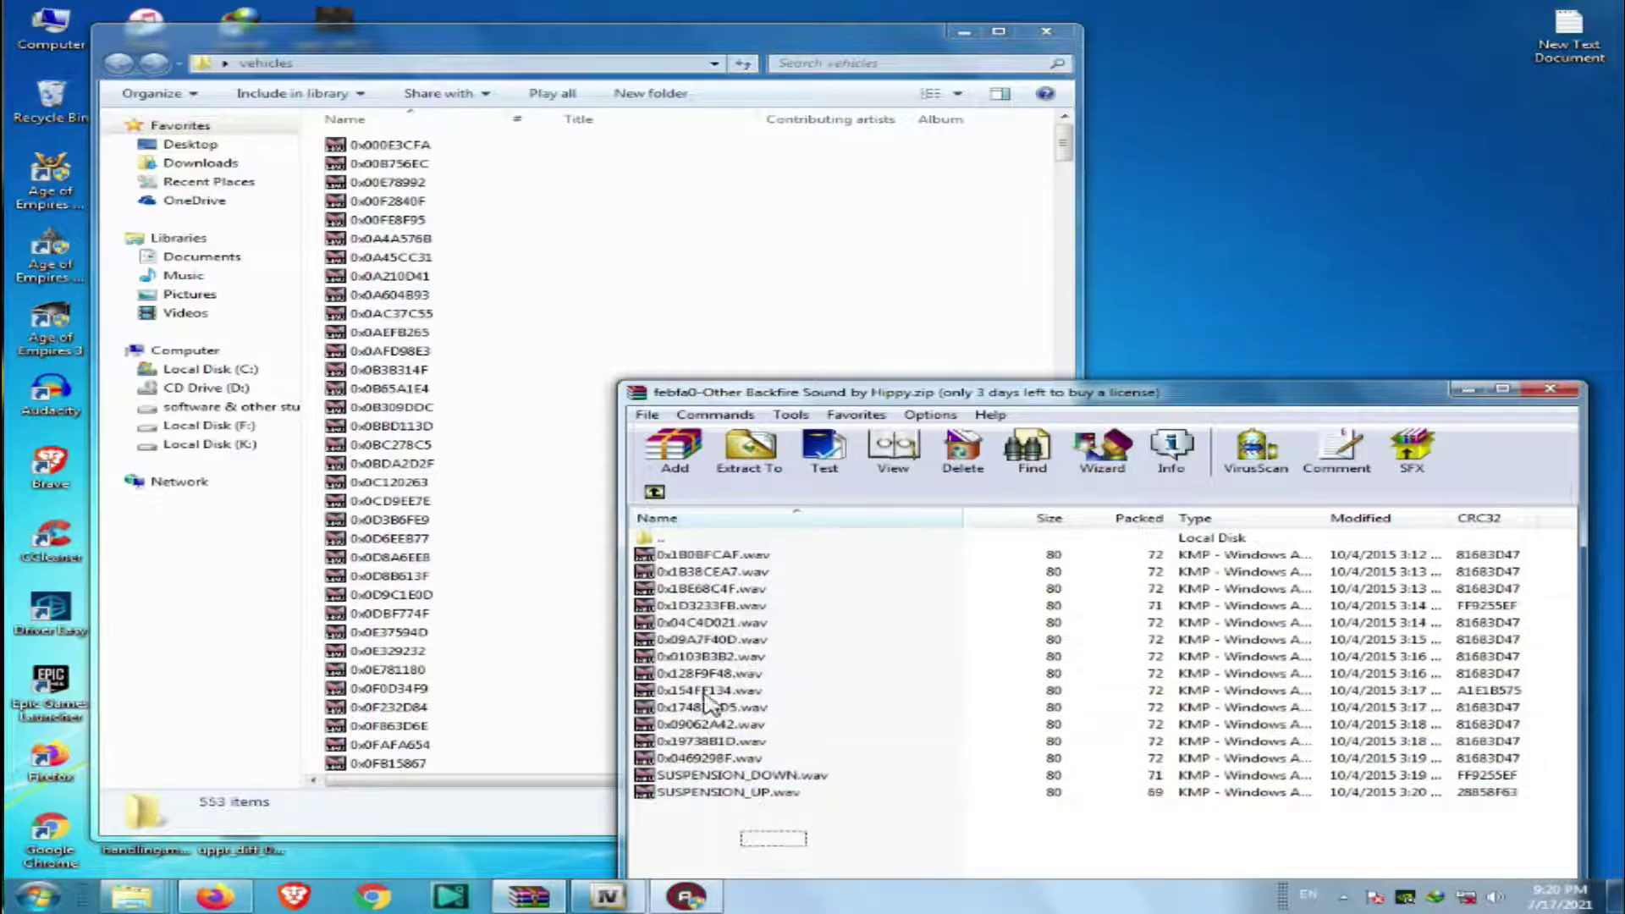
click(654, 493)
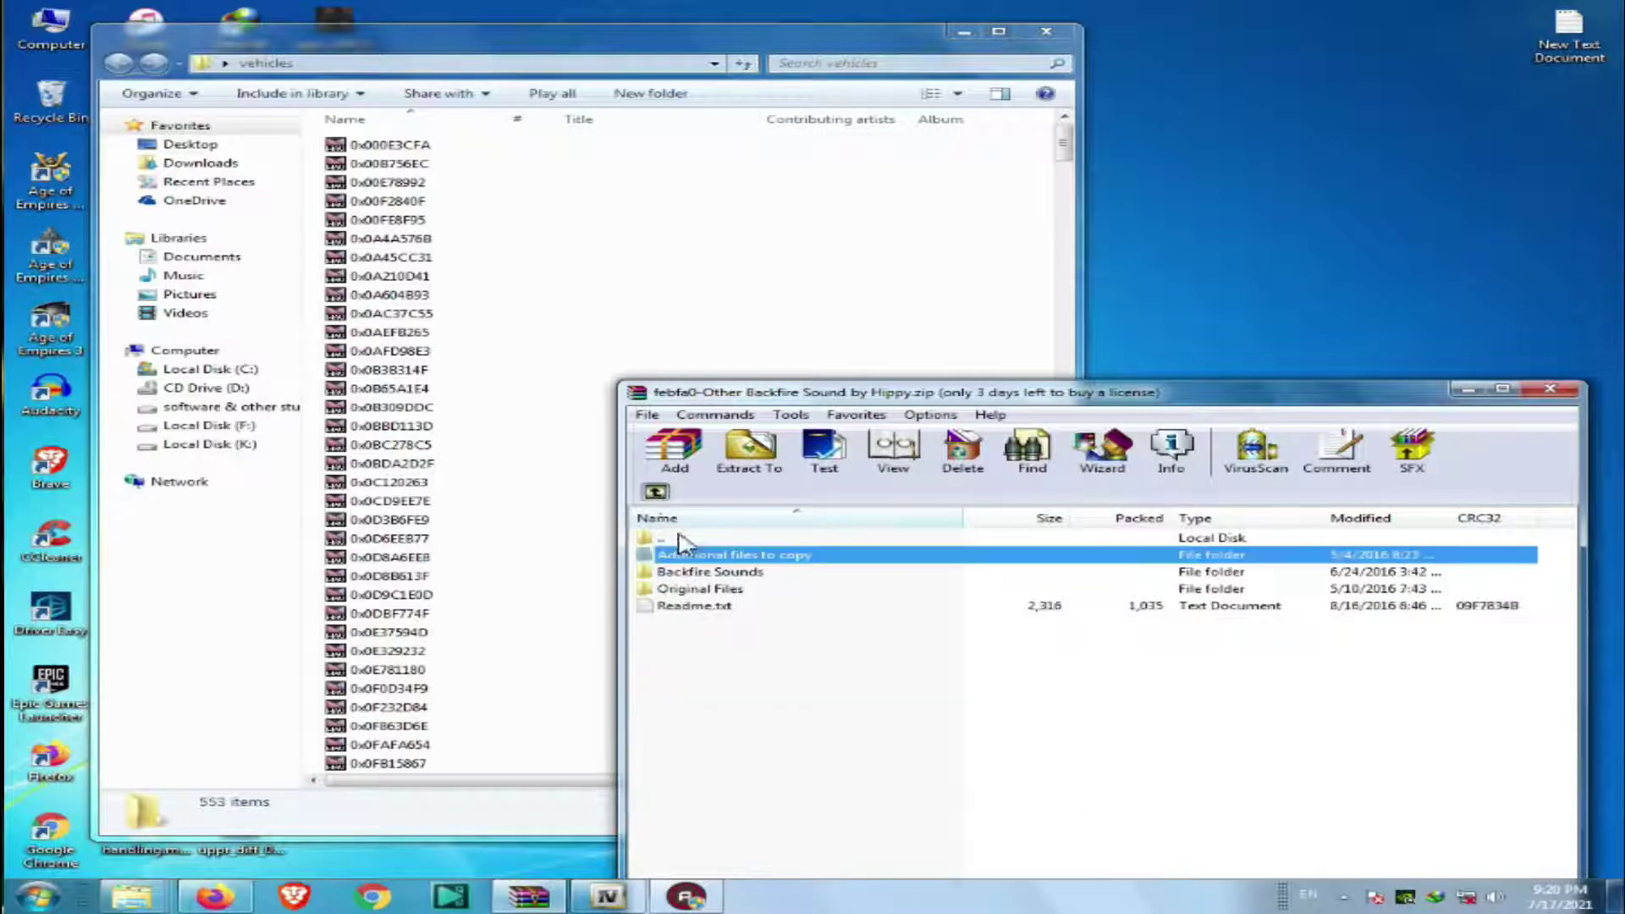
double_click(756, 573)
drag(834, 838, 736, 514)
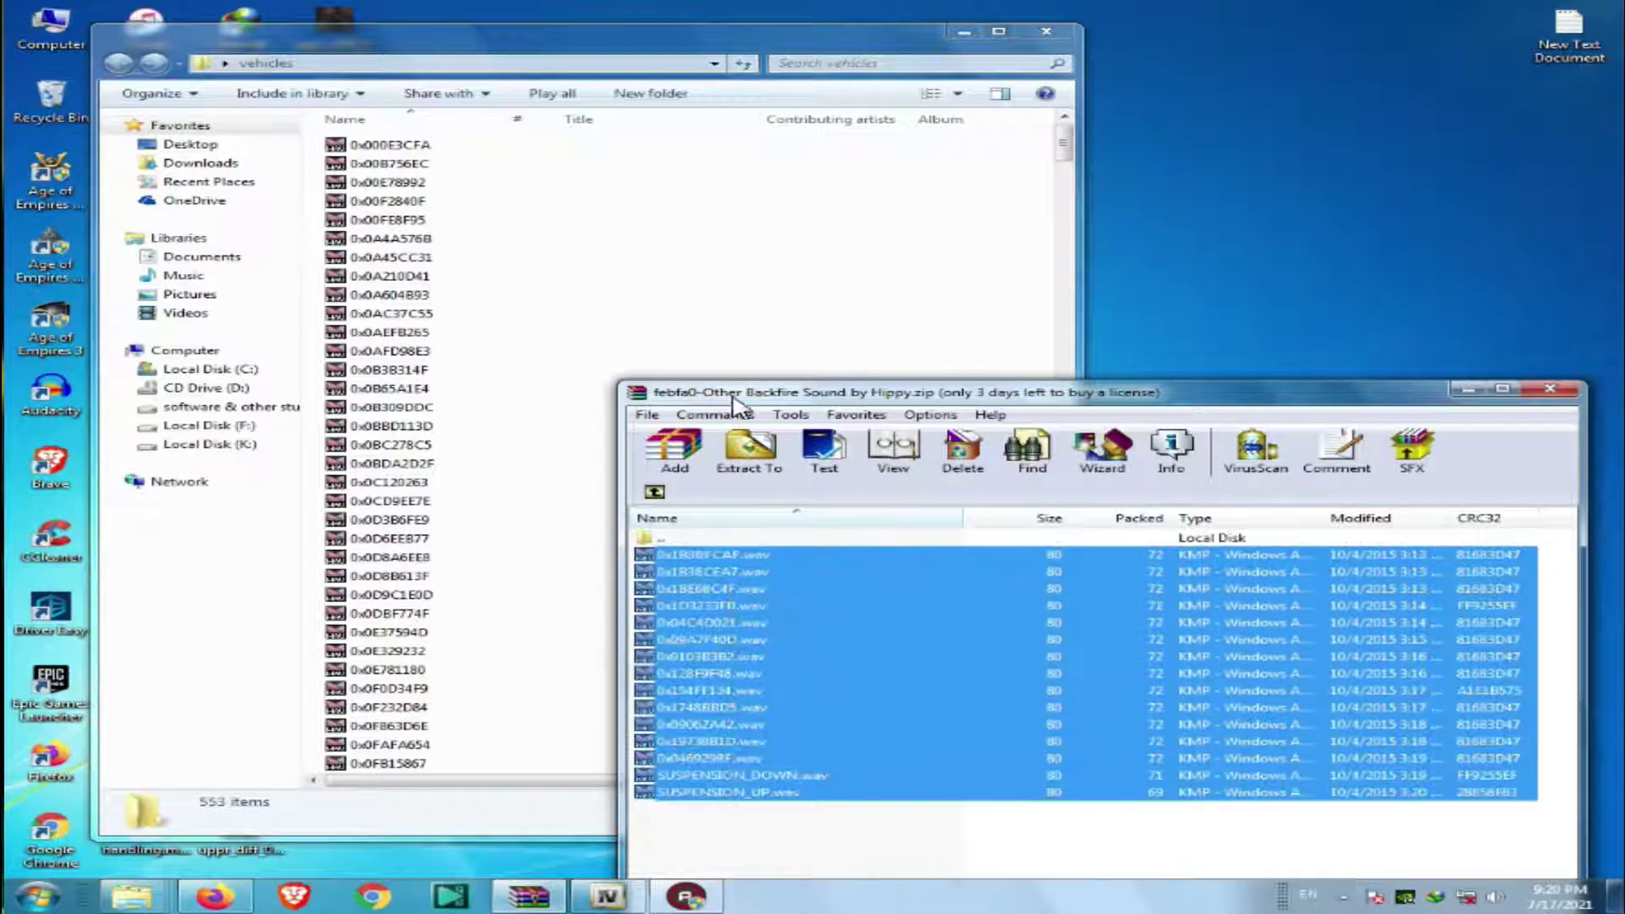
drag(735, 394, 877, 173)
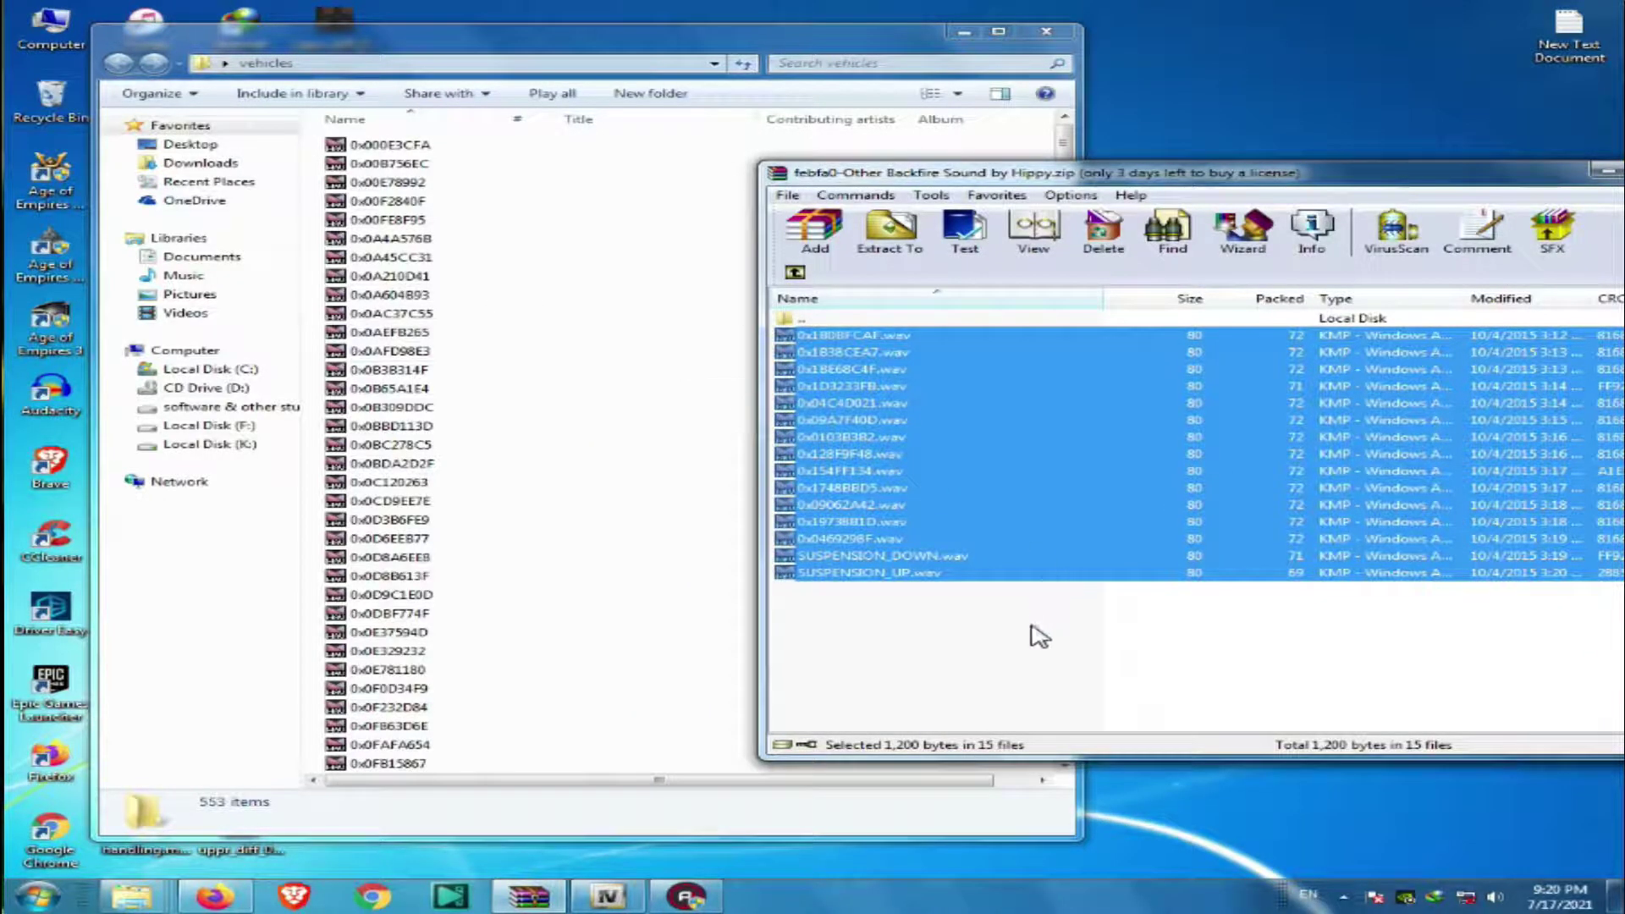
drag(963, 636, 596, 368)
click(557, 637)
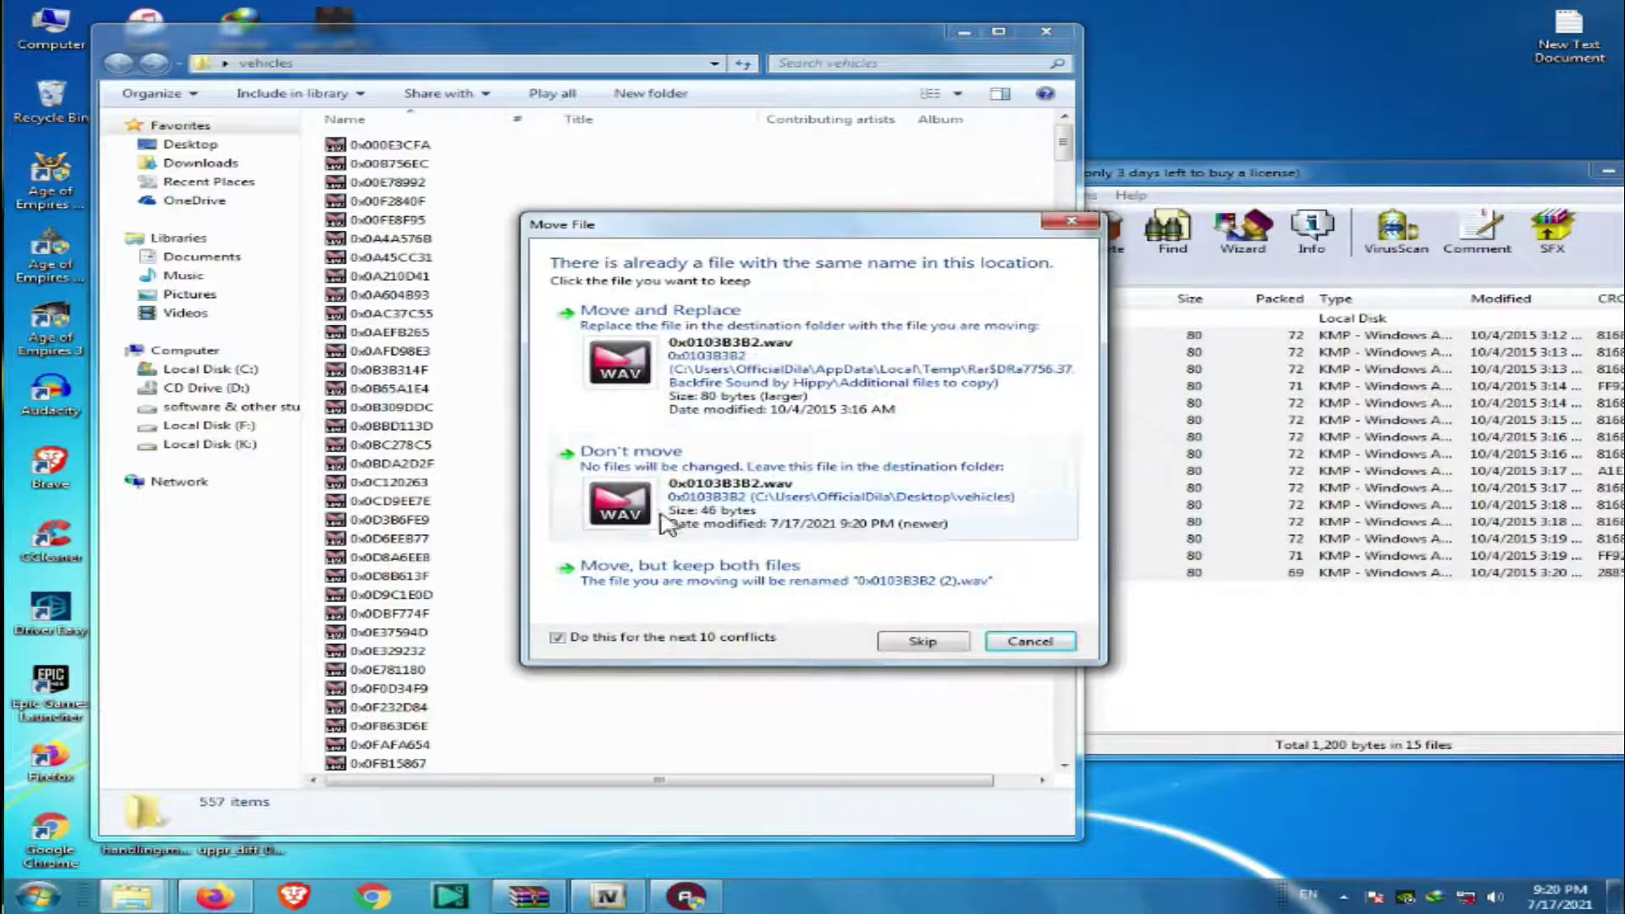
click(694, 368)
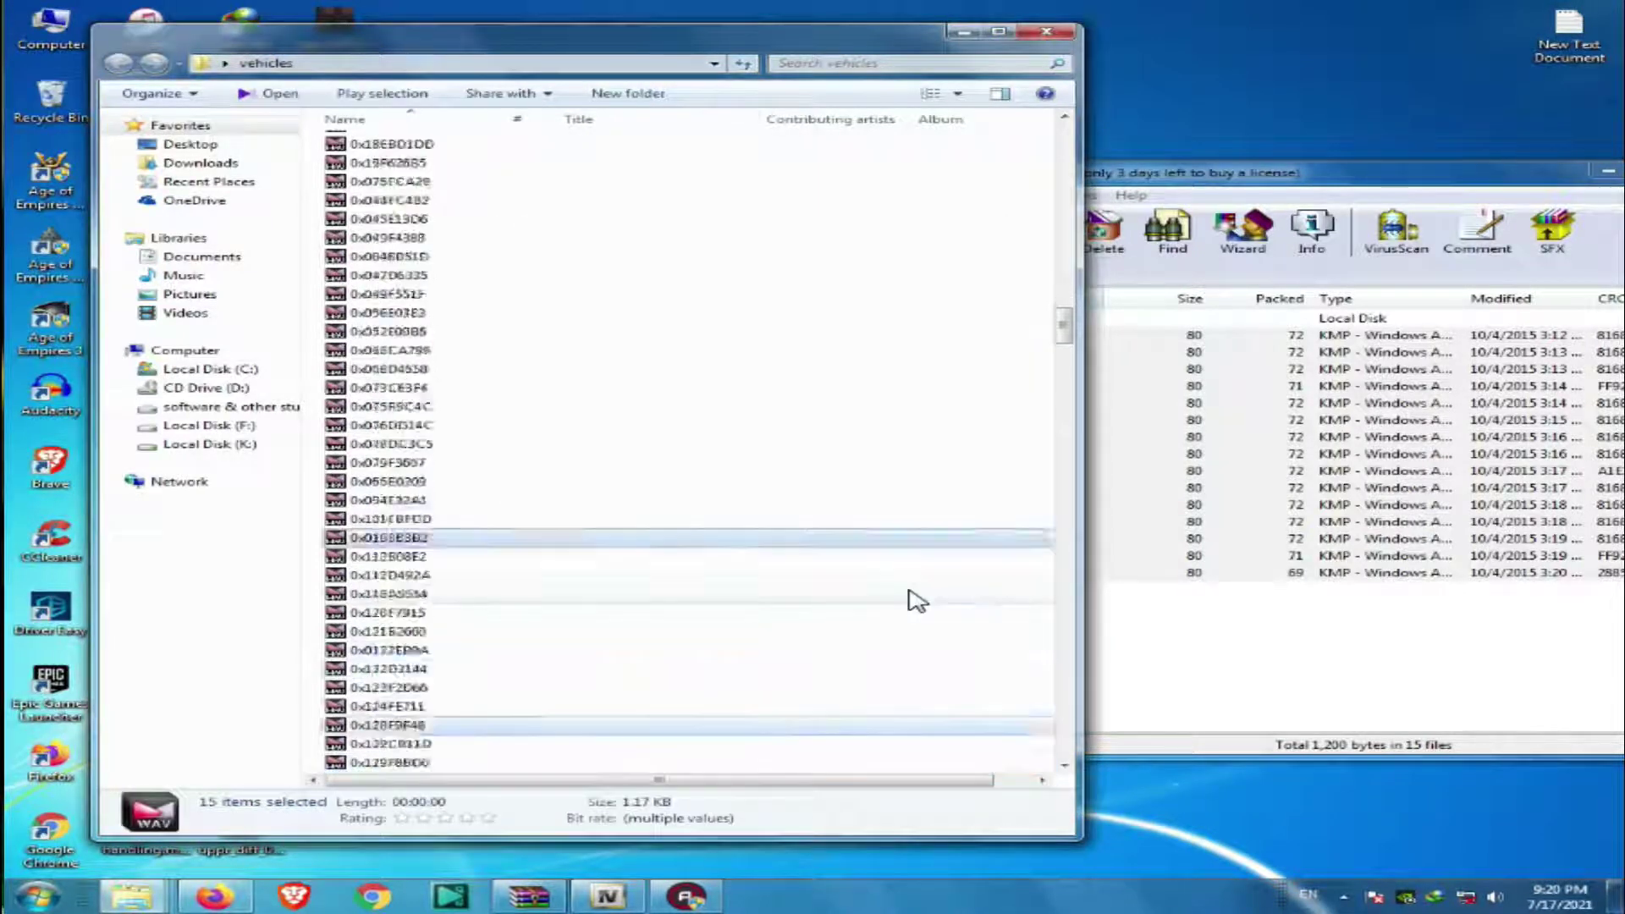
Return to the mod's main folder in the archive and open the Version 1 folder inside Backfire Sounds.
click(1280, 677)
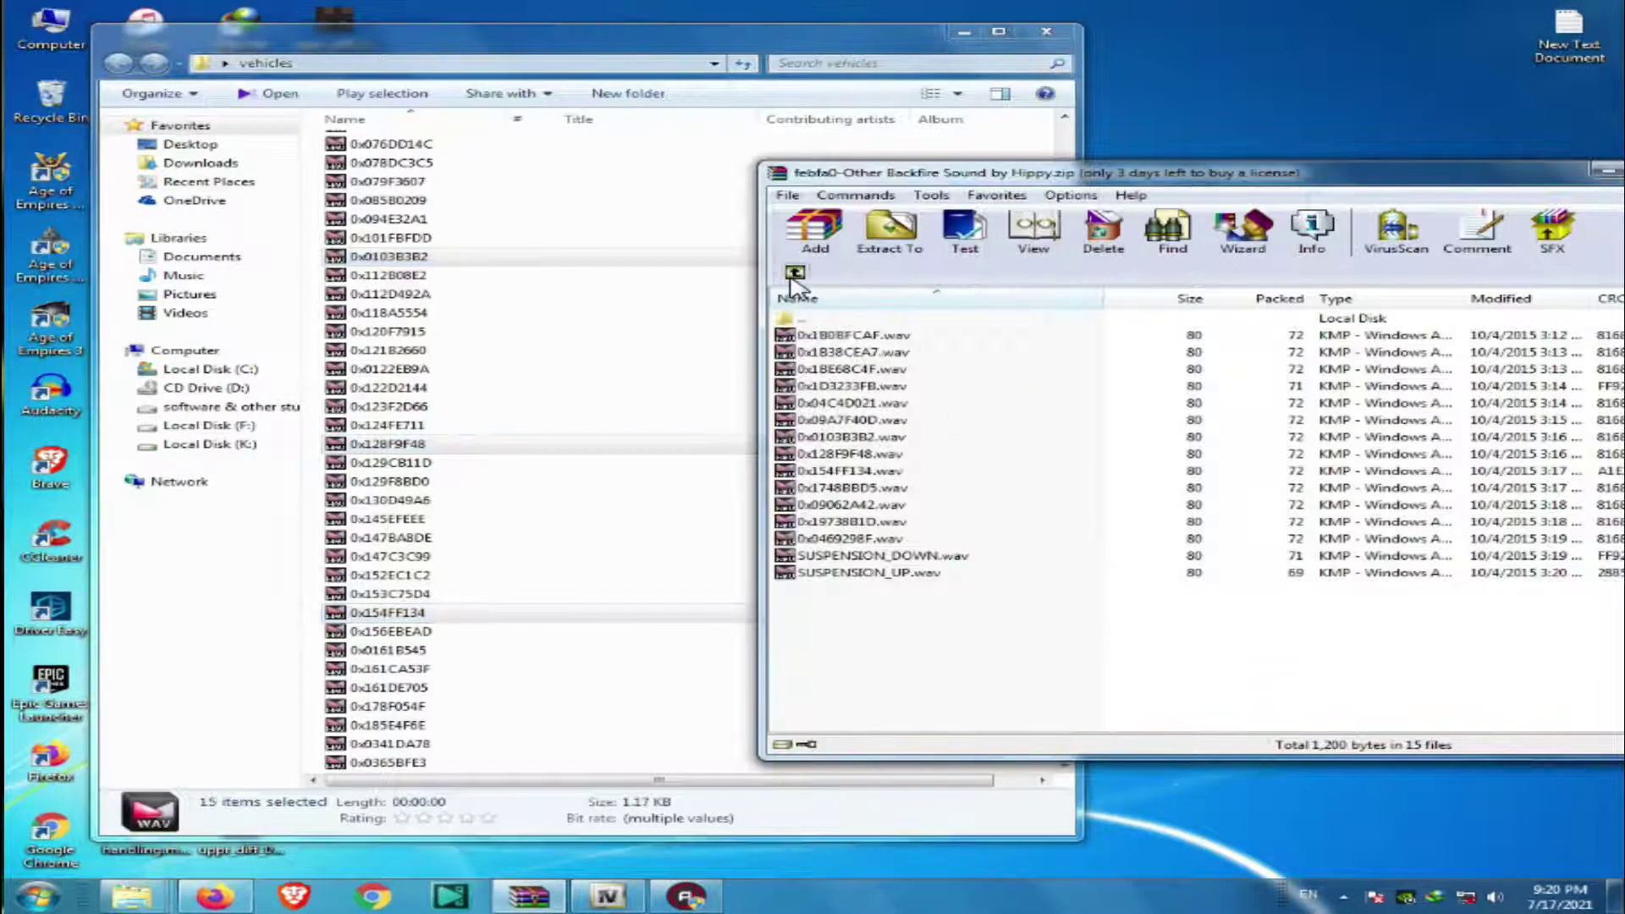
double_click(800, 318)
click(853, 354)
double_click(853, 354)
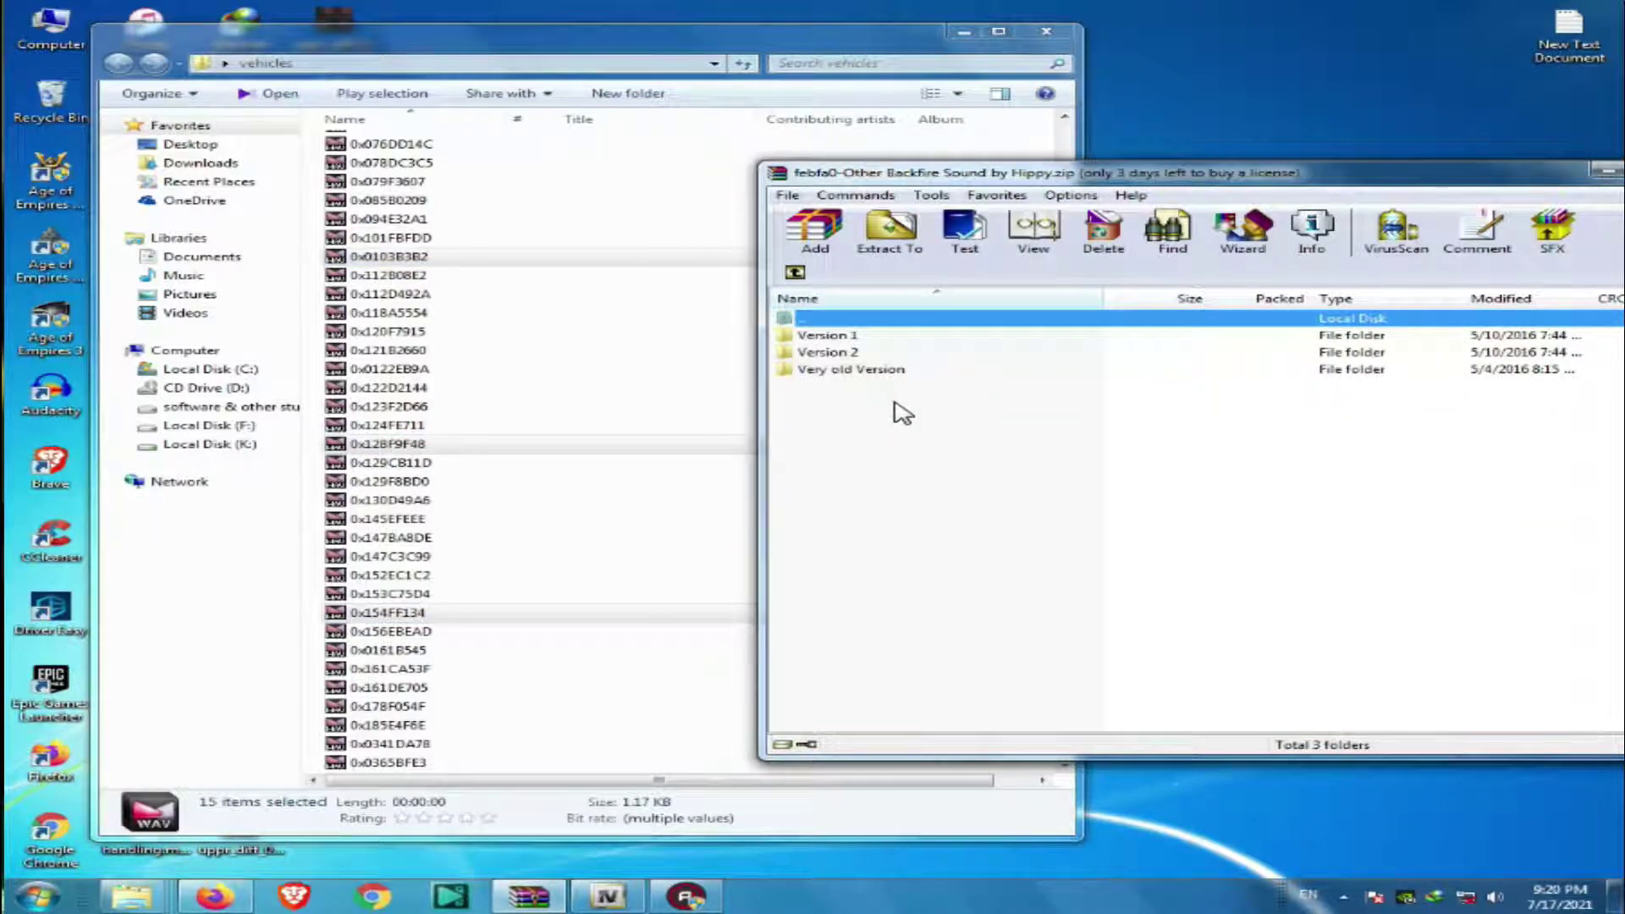
drag(896, 410, 848, 354)
double_click(848, 354)
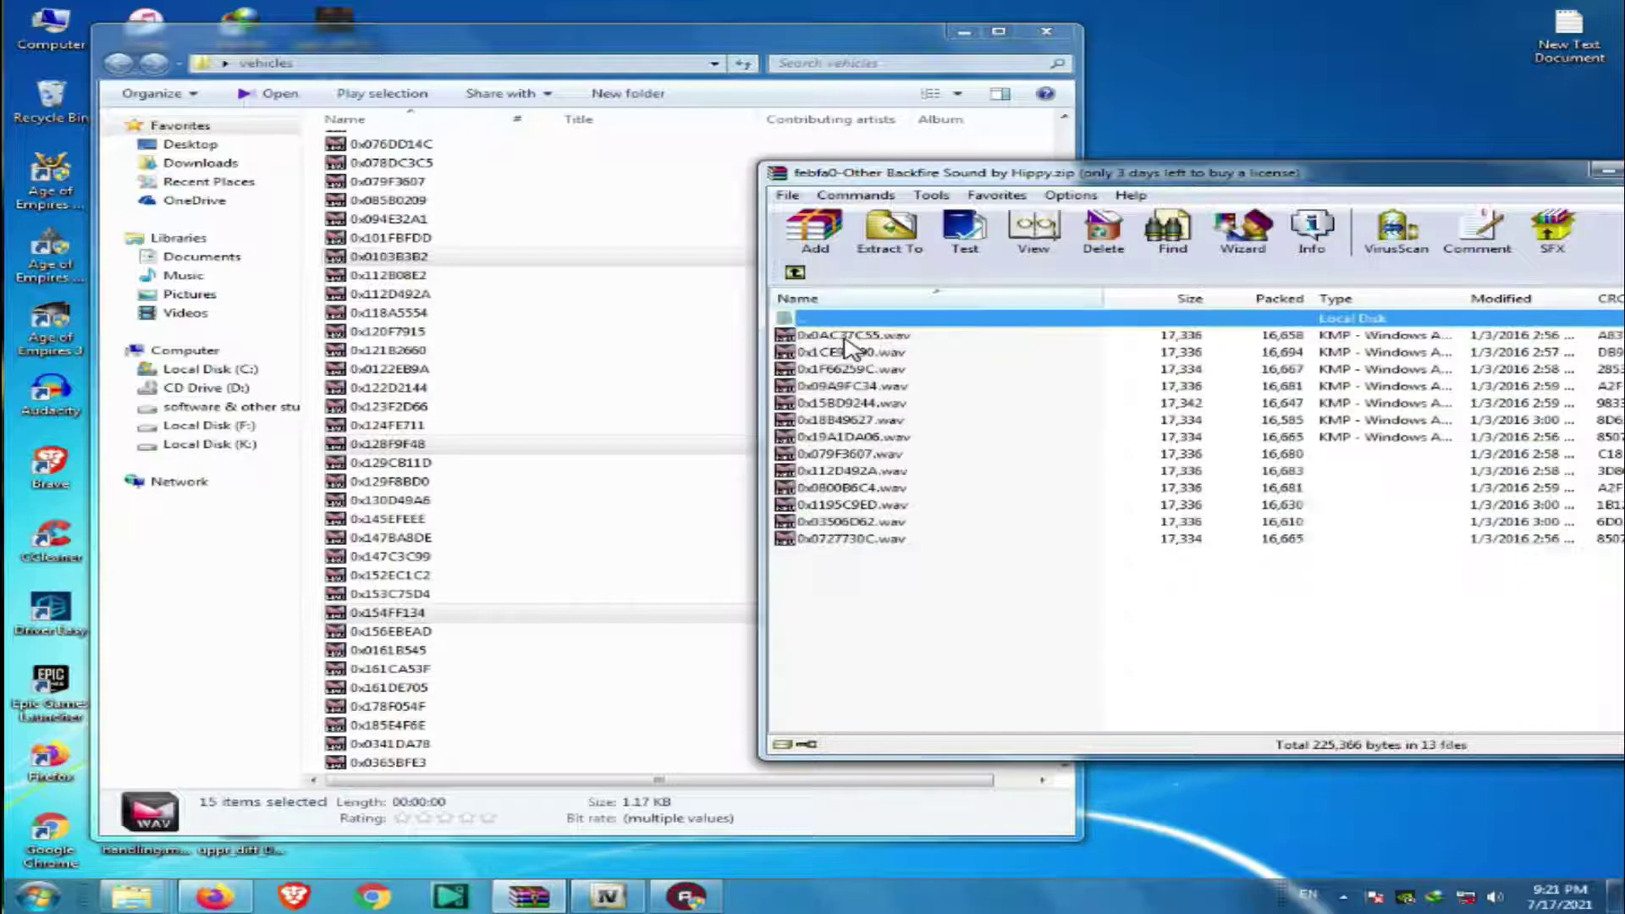
Copy all the Version 1 backfire sound files into the vehicles folder, replacing the existing file for every conflict.
drag(936, 555, 867, 379)
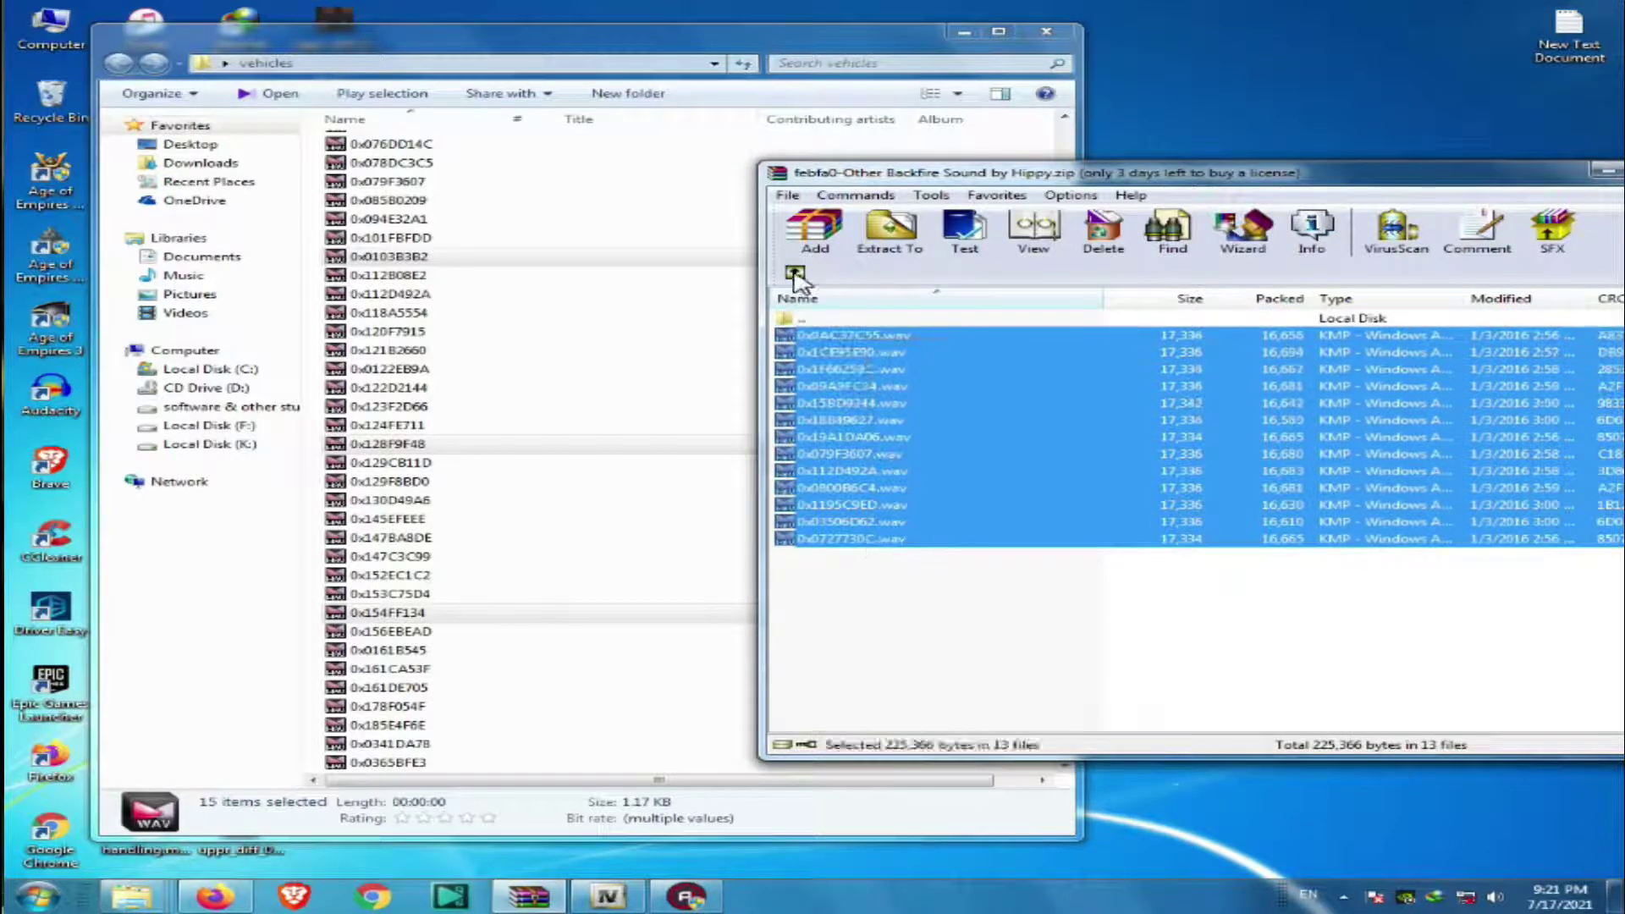
click(796, 273)
double_click(850, 351)
drag(911, 591, 874, 343)
drag(1204, 385, 645, 500)
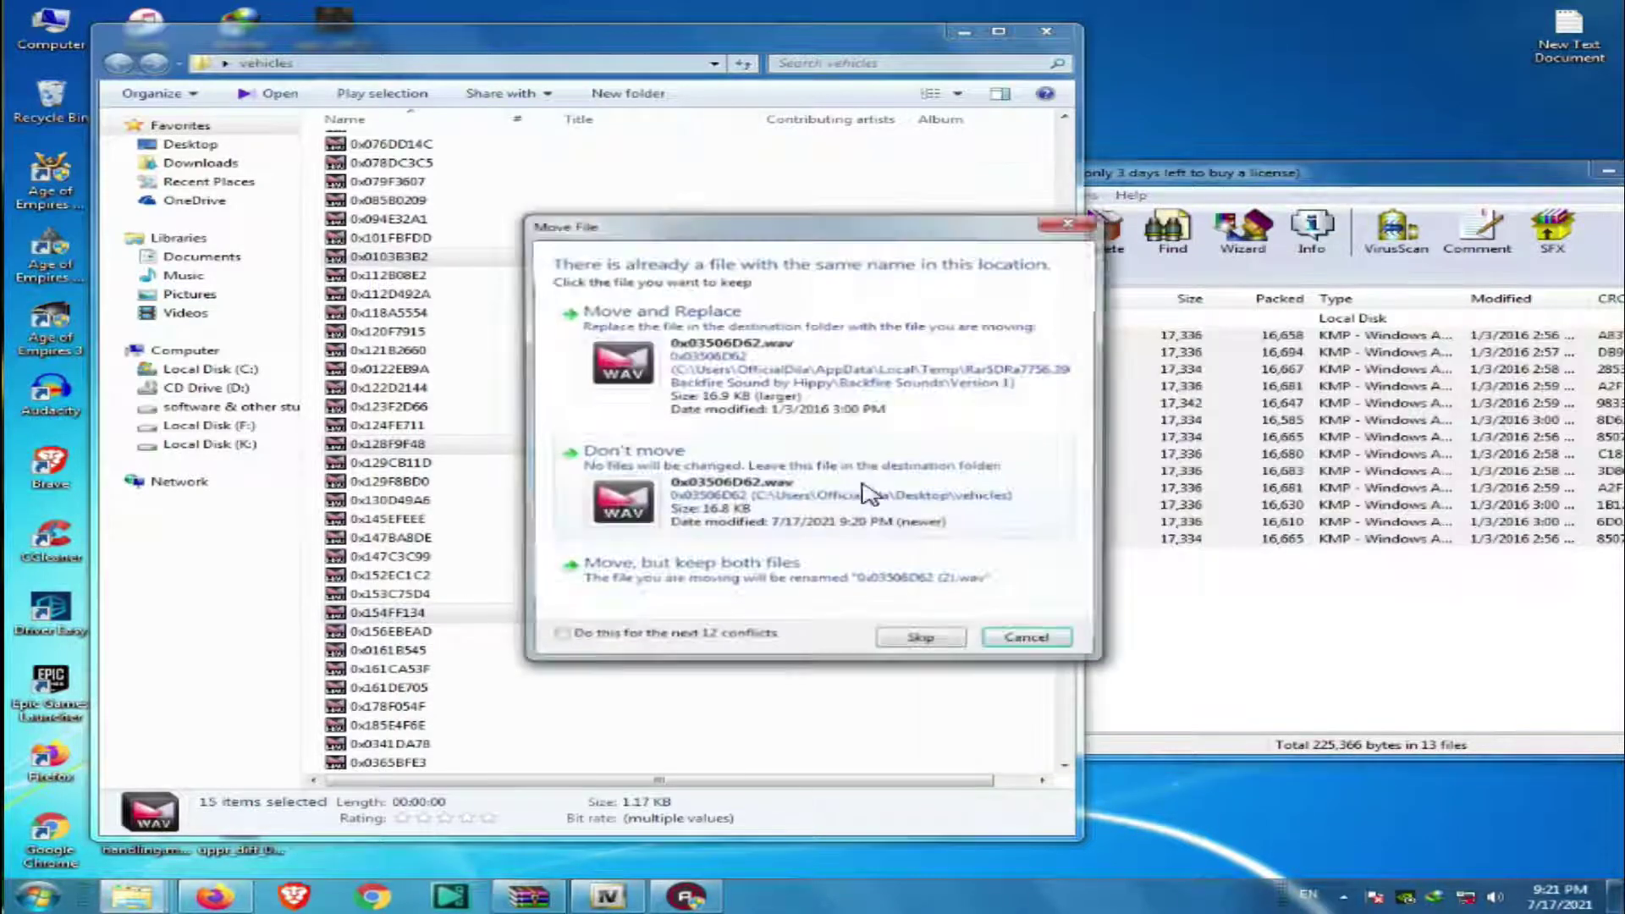
click(729, 635)
click(841, 369)
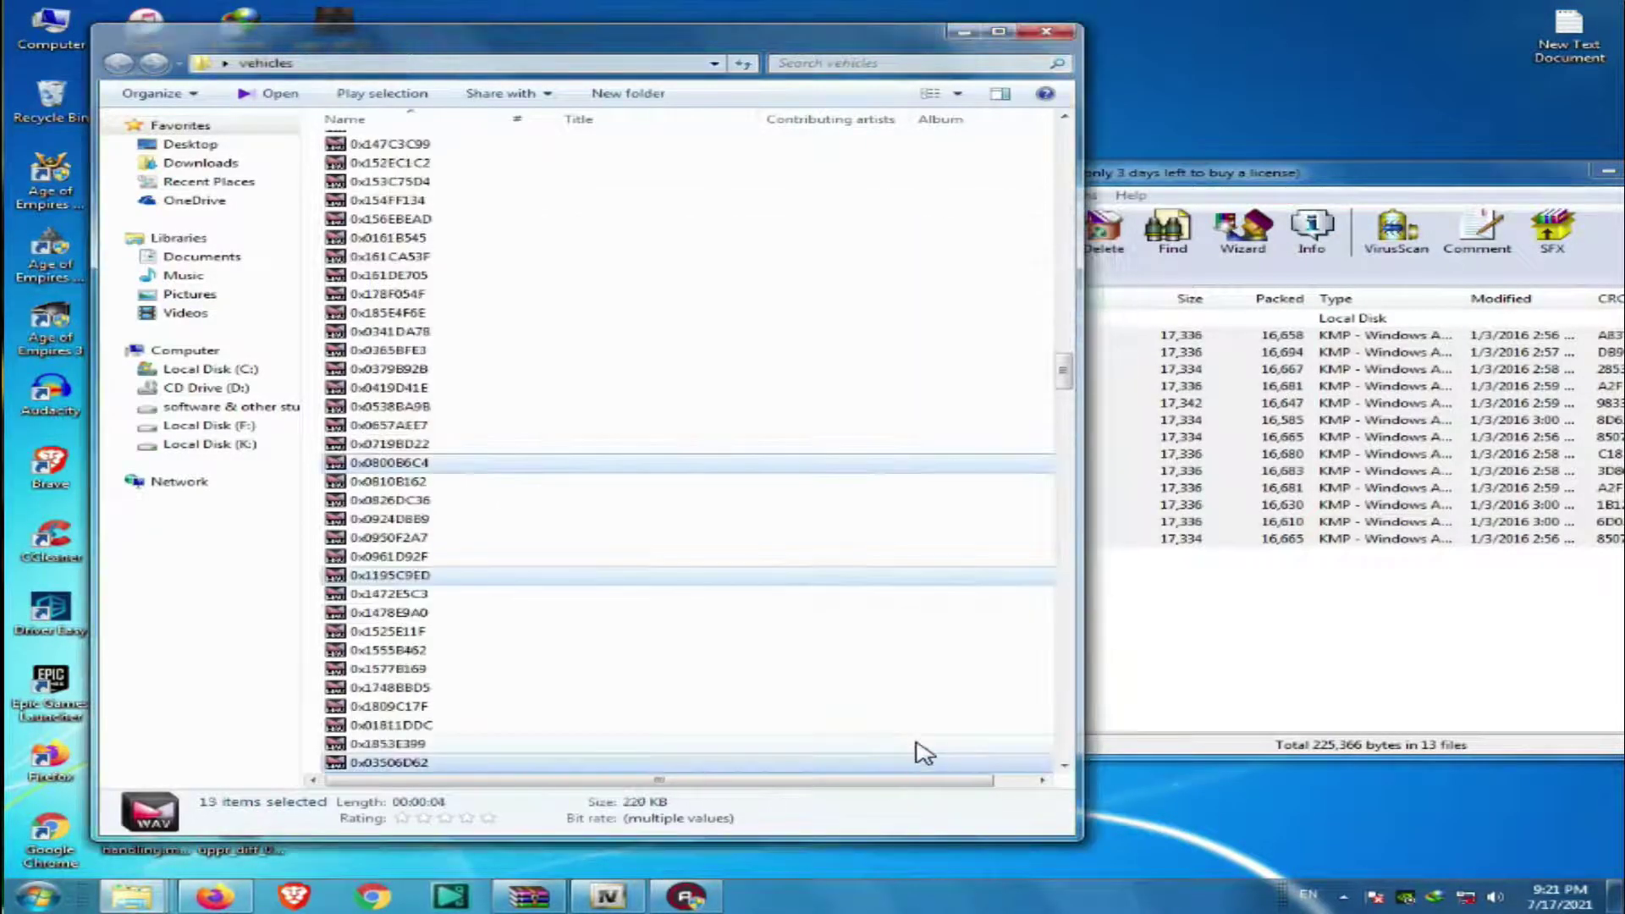
scroll(895, 711, down, 10)
Leave the Backfire Sounds folder in the archive, minimise WinRAR and refresh the desktop.
click(1403, 660)
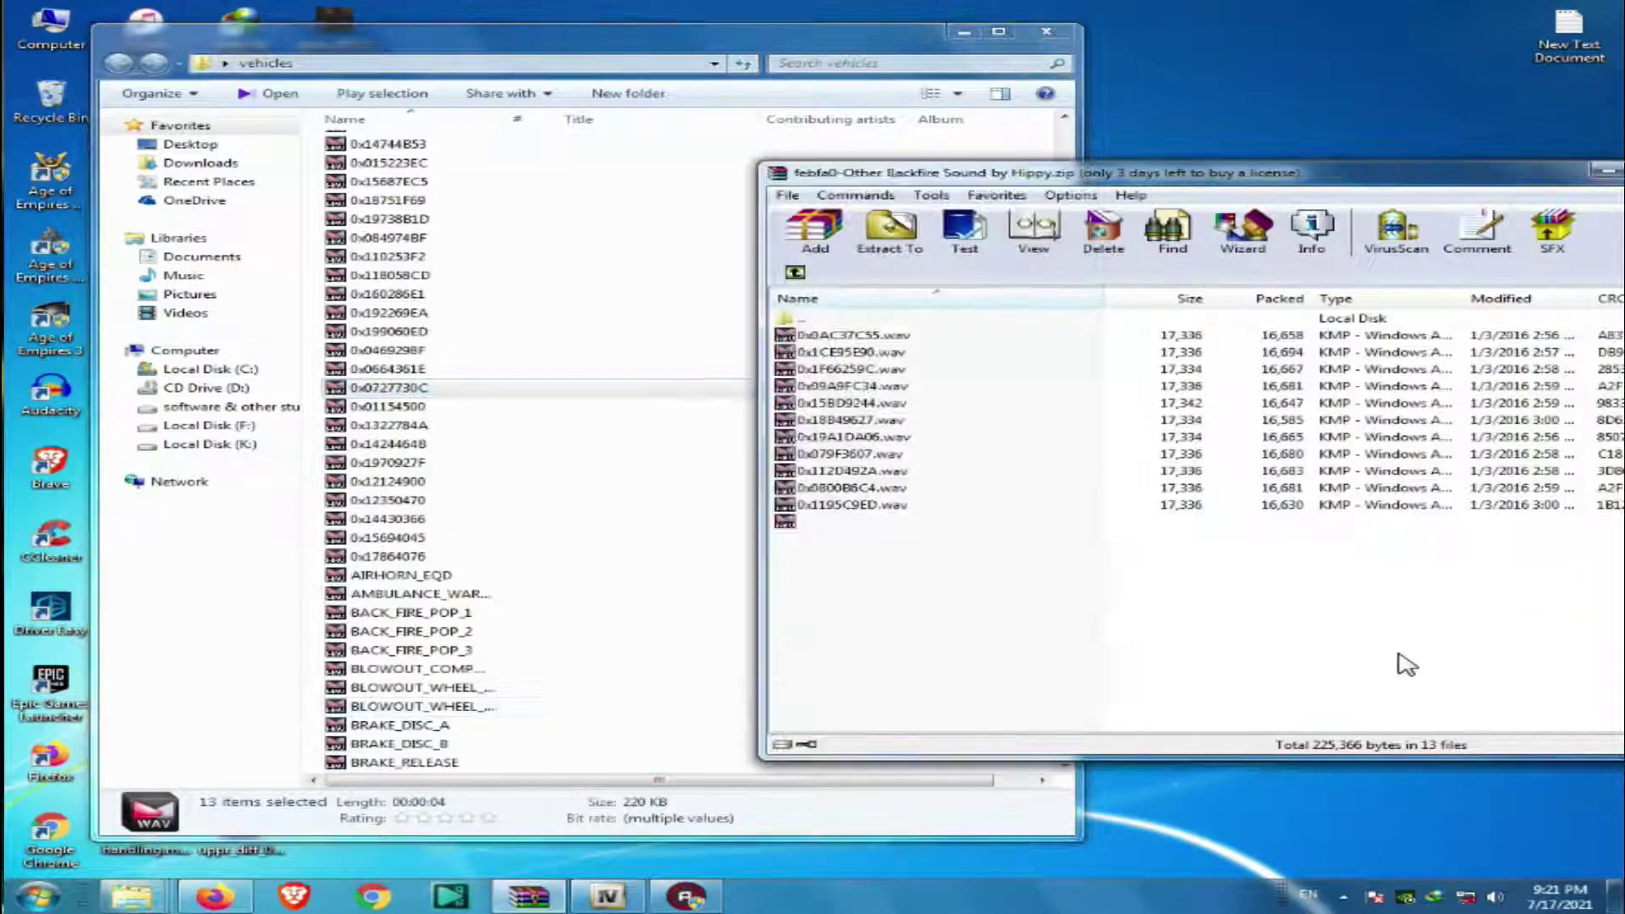
click(795, 272)
drag(1502, 179, 1269, 263)
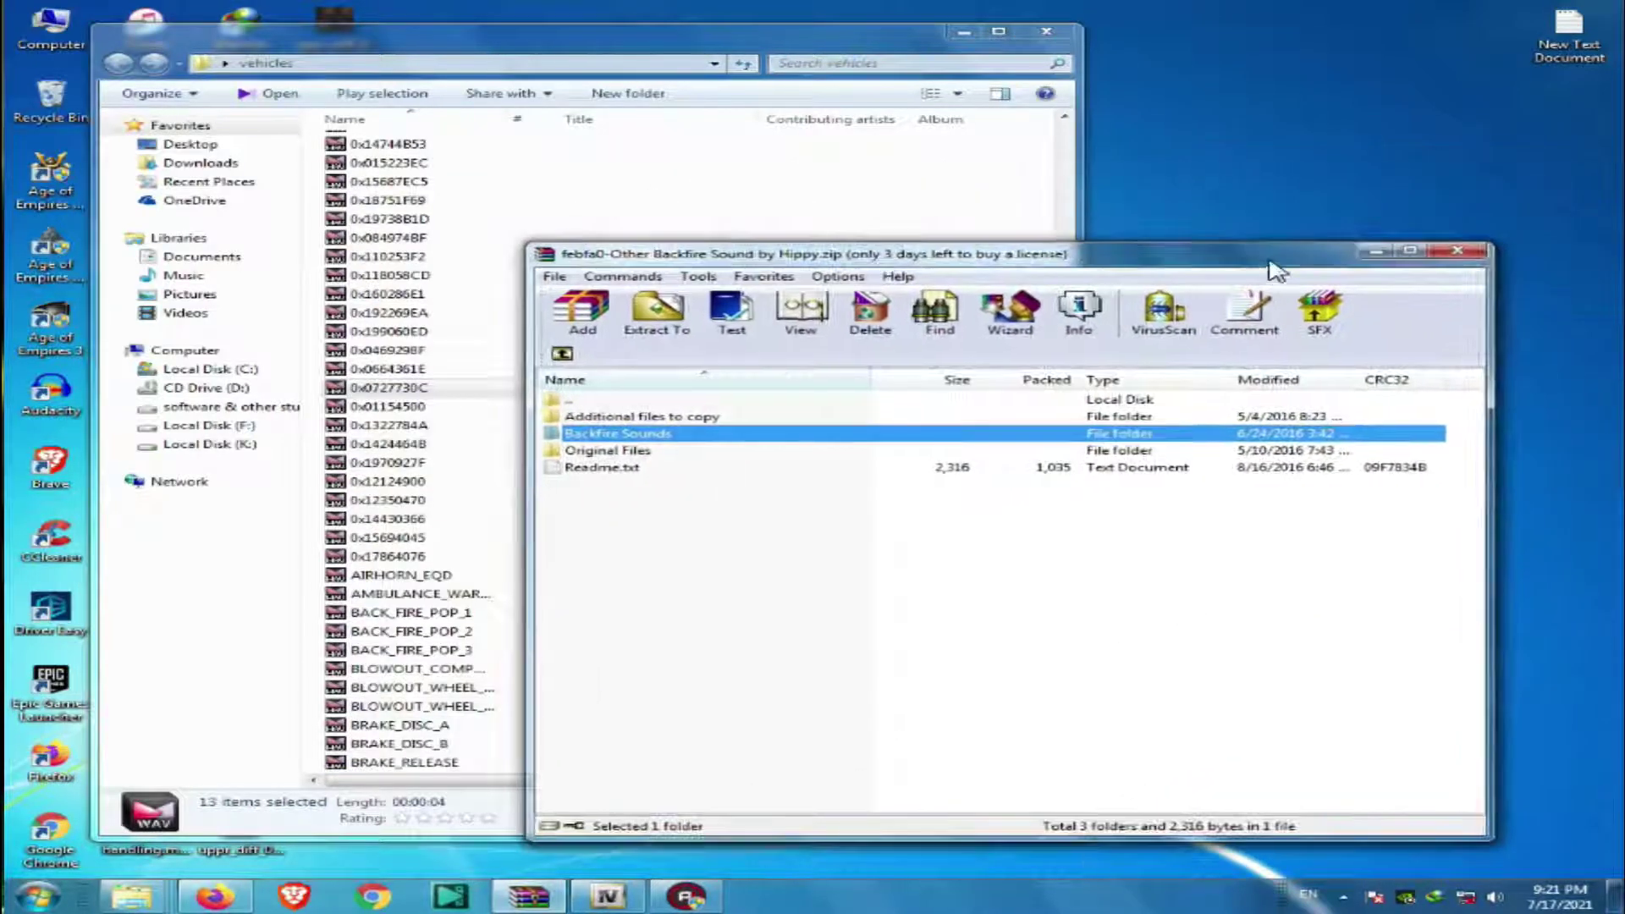
click(1377, 251)
right_click(1195, 138)
click(1261, 189)
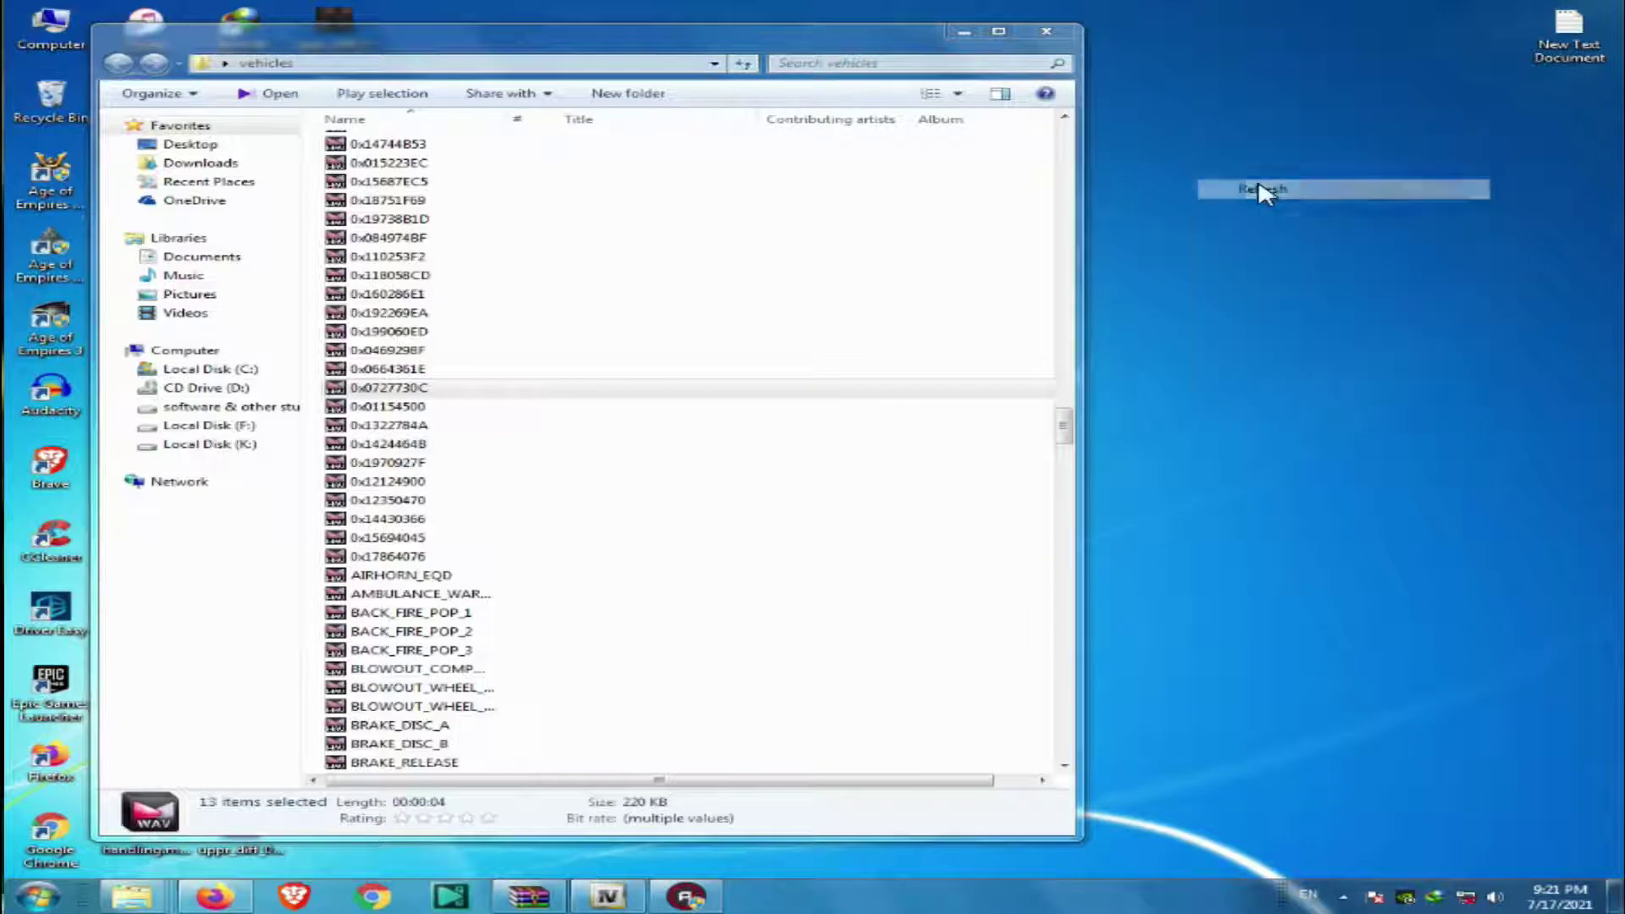
Switch to OpenIV and import the edited vehicles.oac from the Desktop into resident.rpf as openFormats.
click(607, 895)
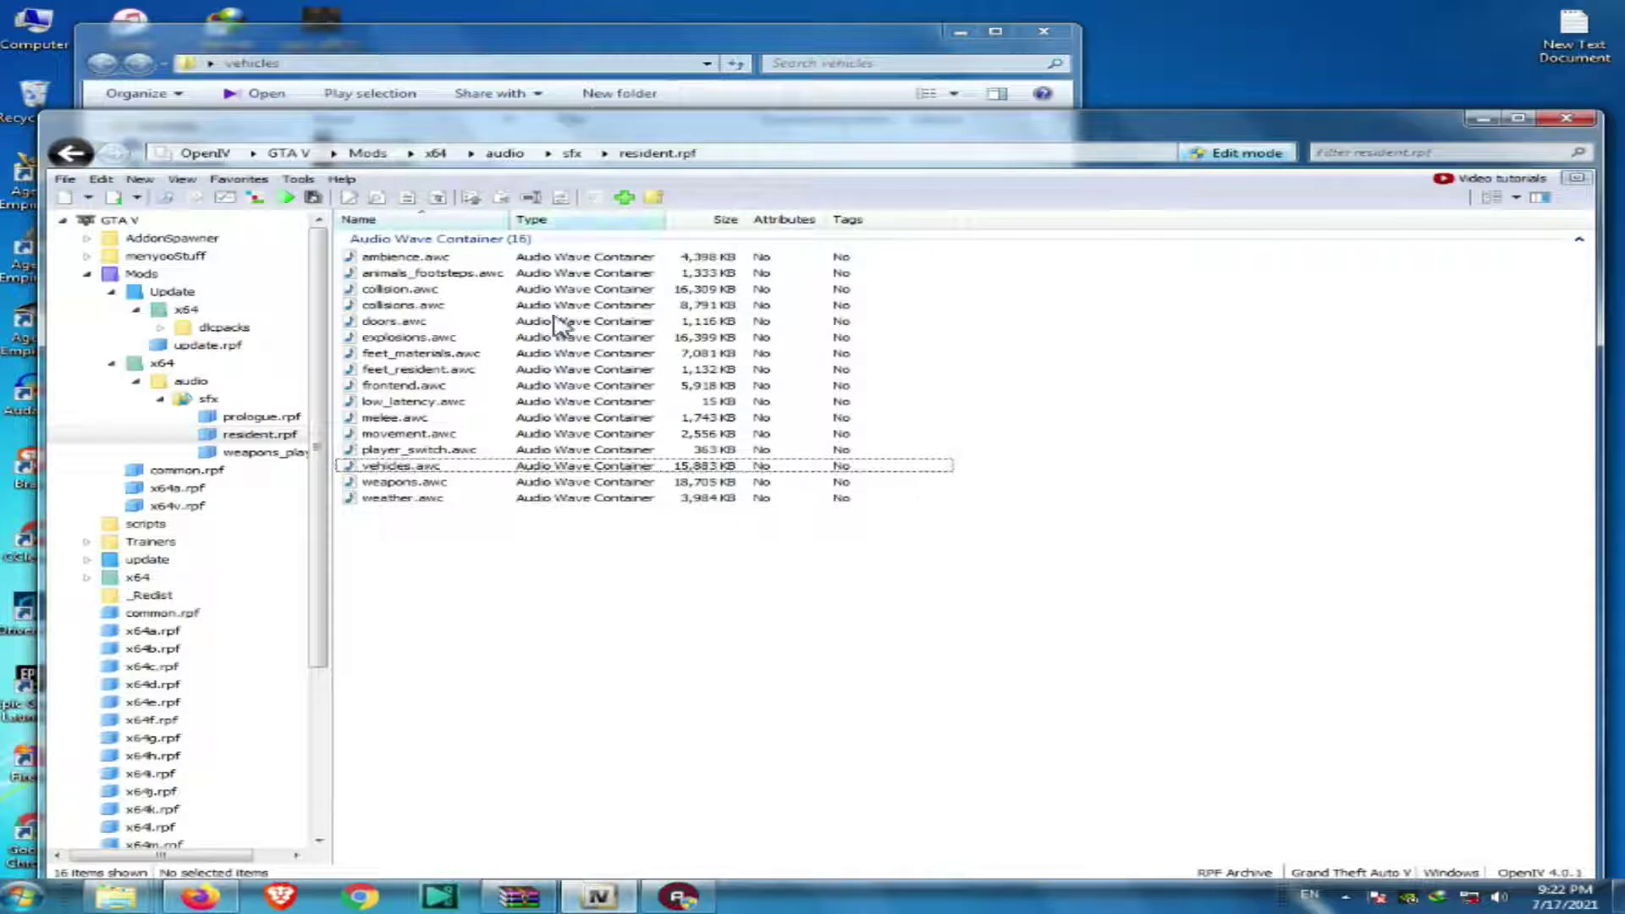
click(498, 468)
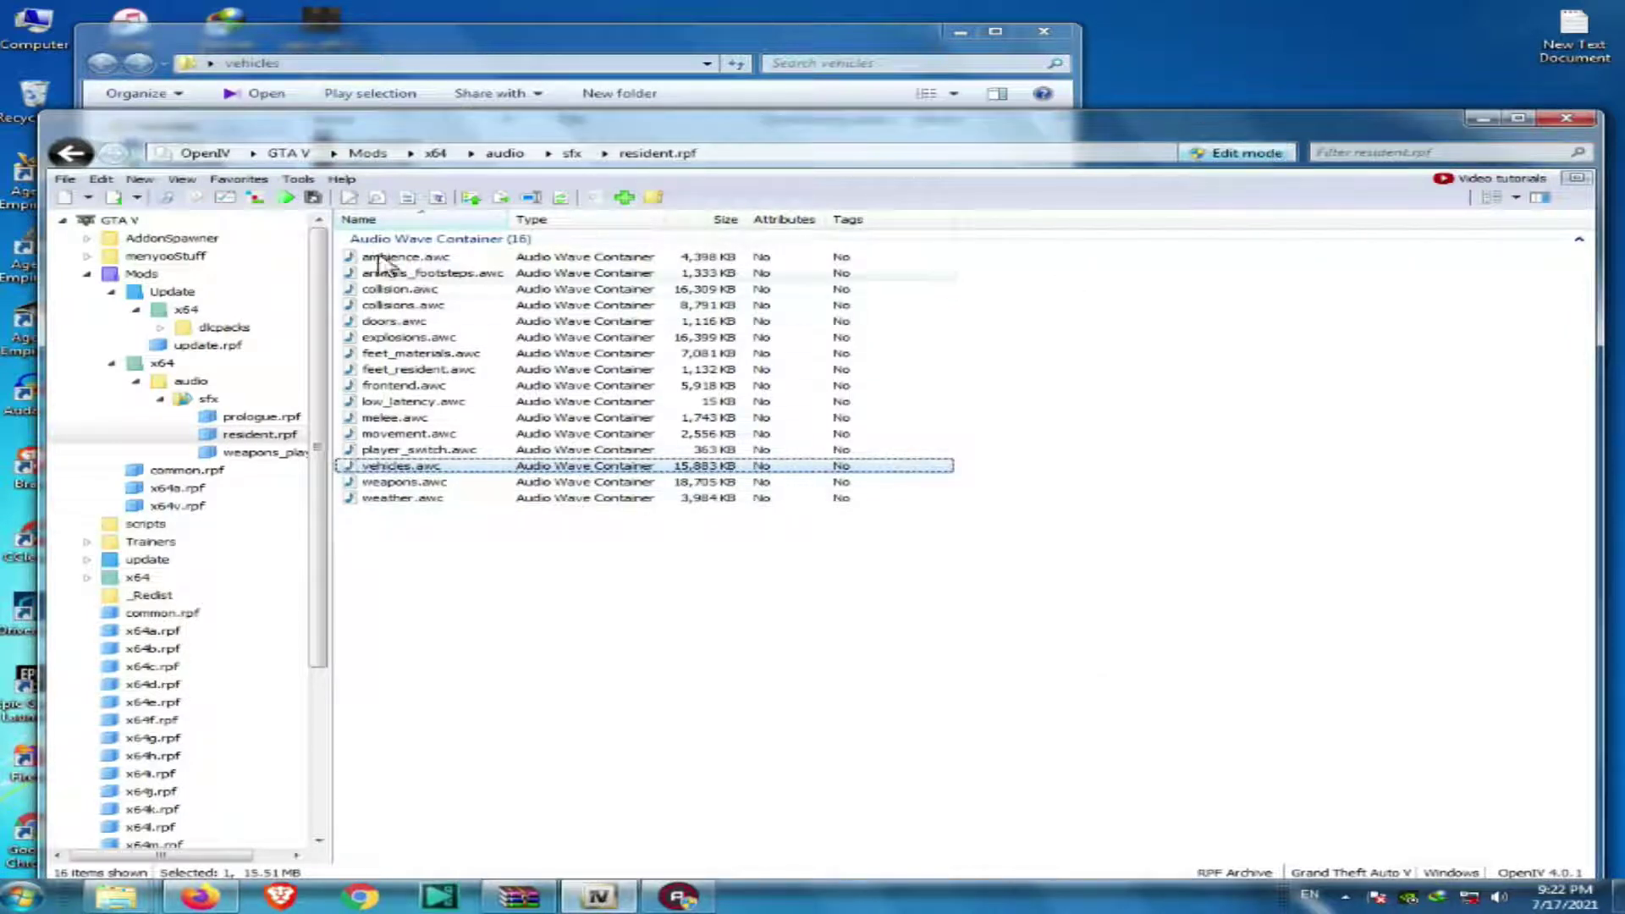
click(135, 181)
click(137, 180)
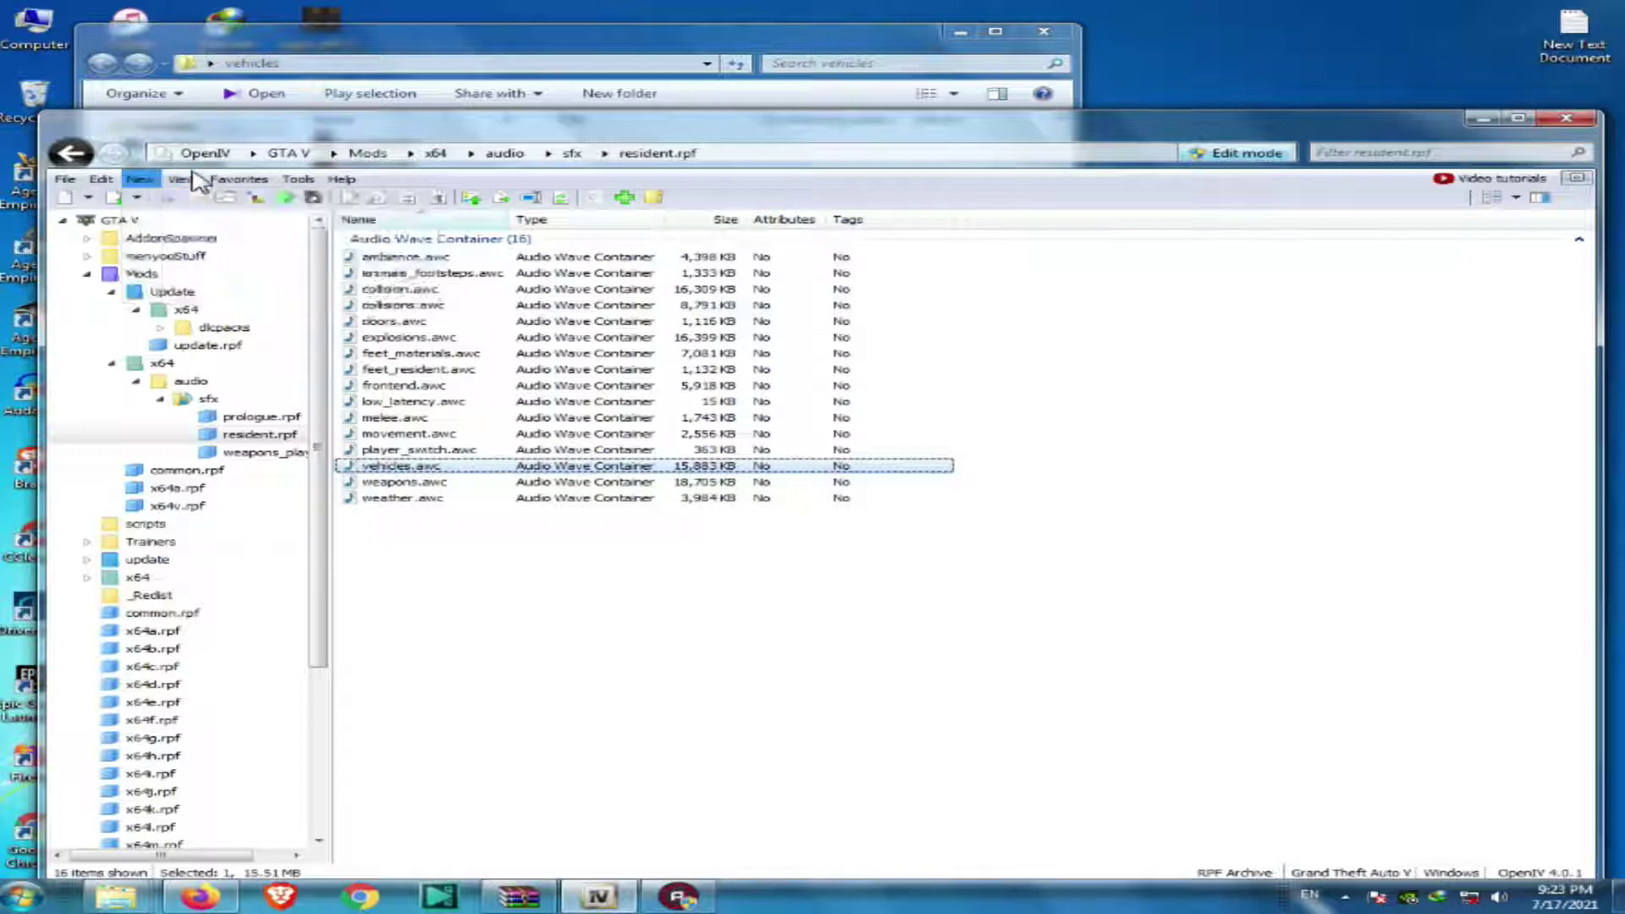
click(137, 180)
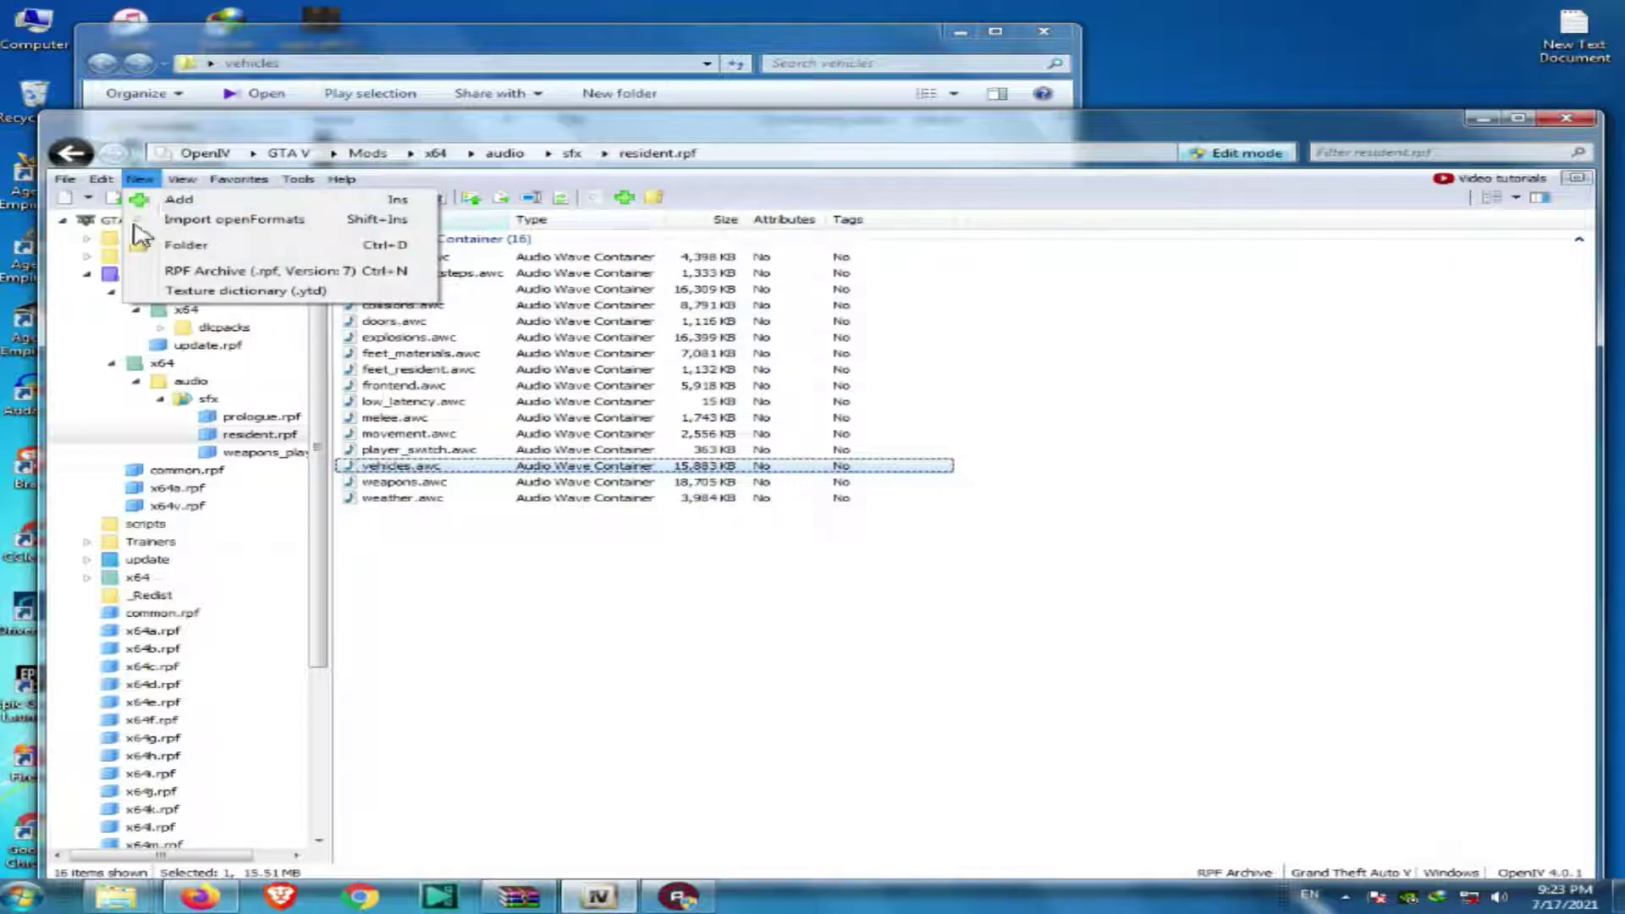
click(284, 222)
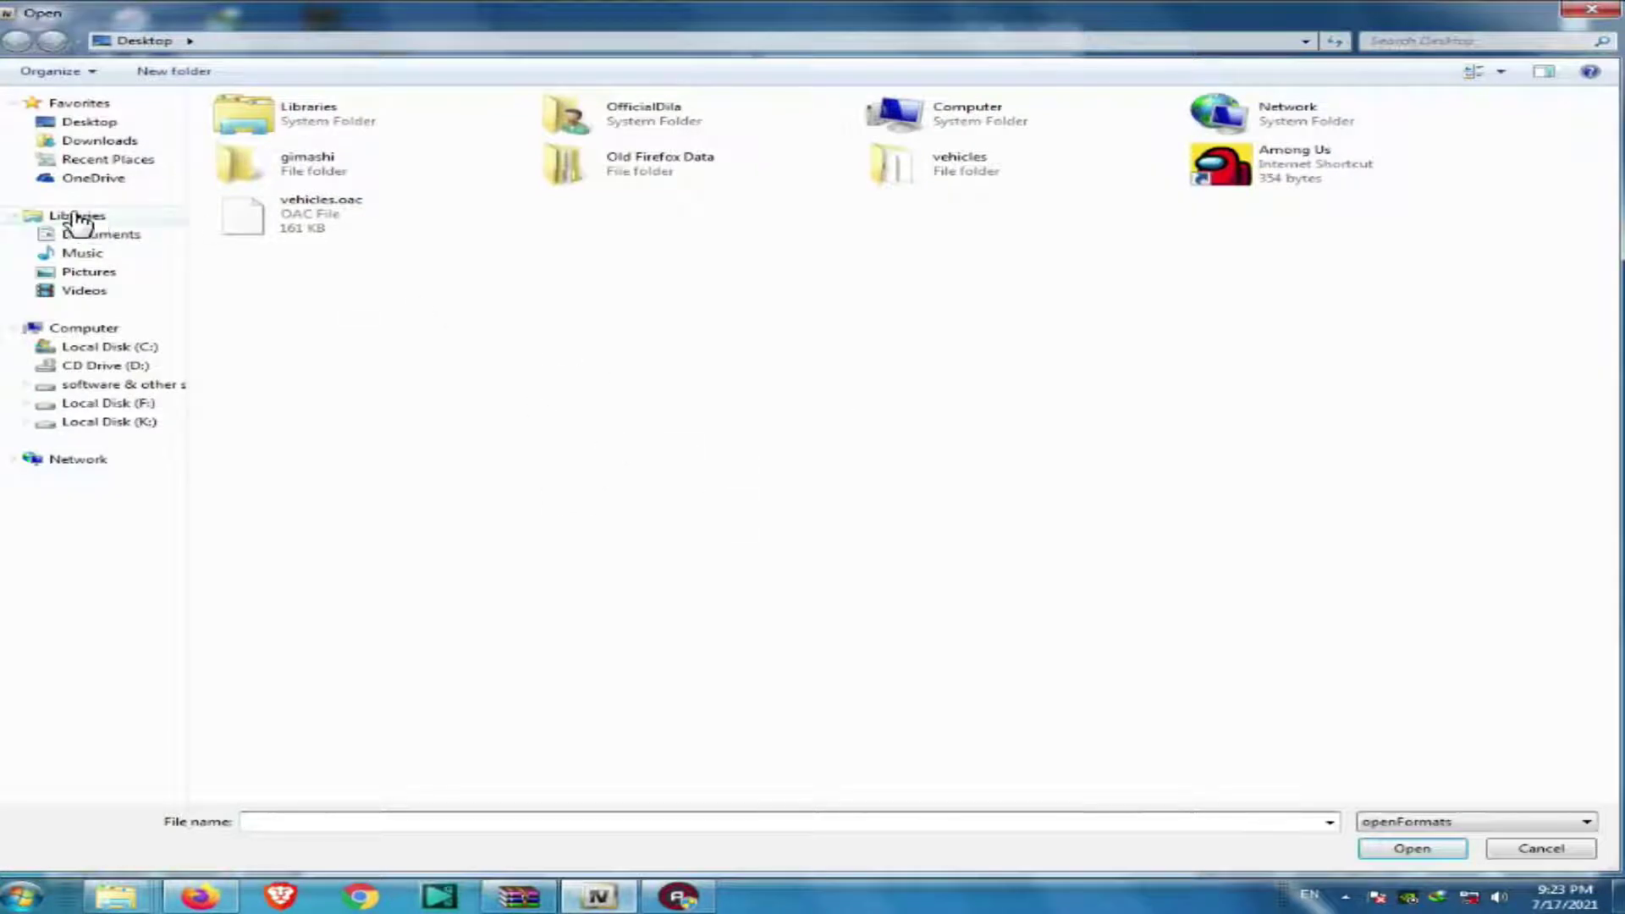
click(81, 123)
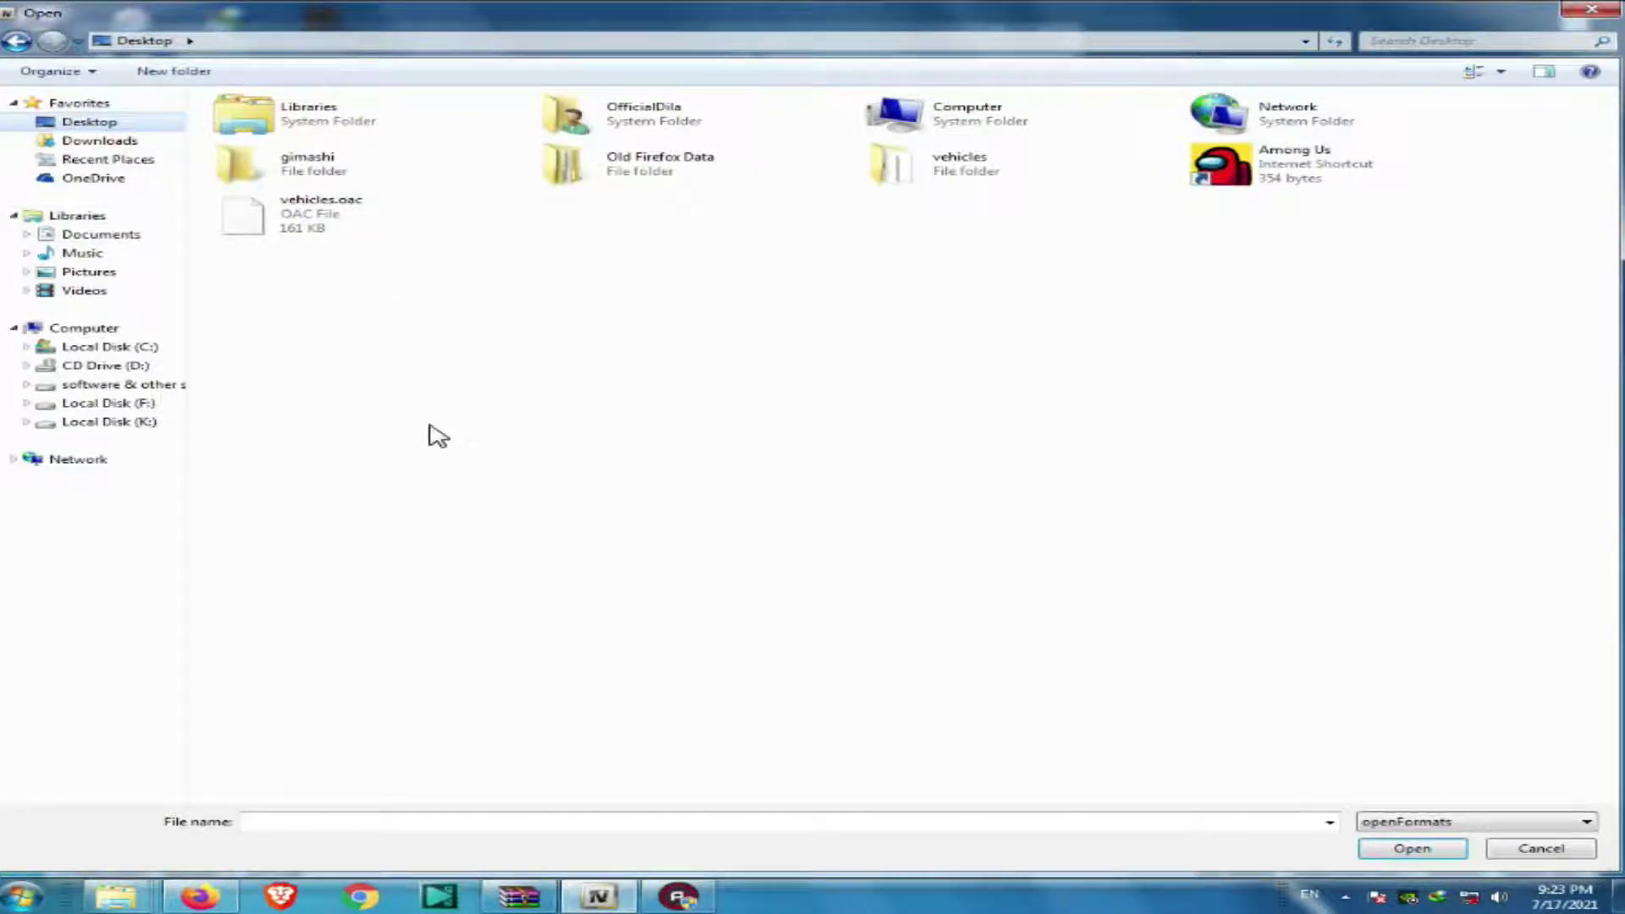
click(335, 230)
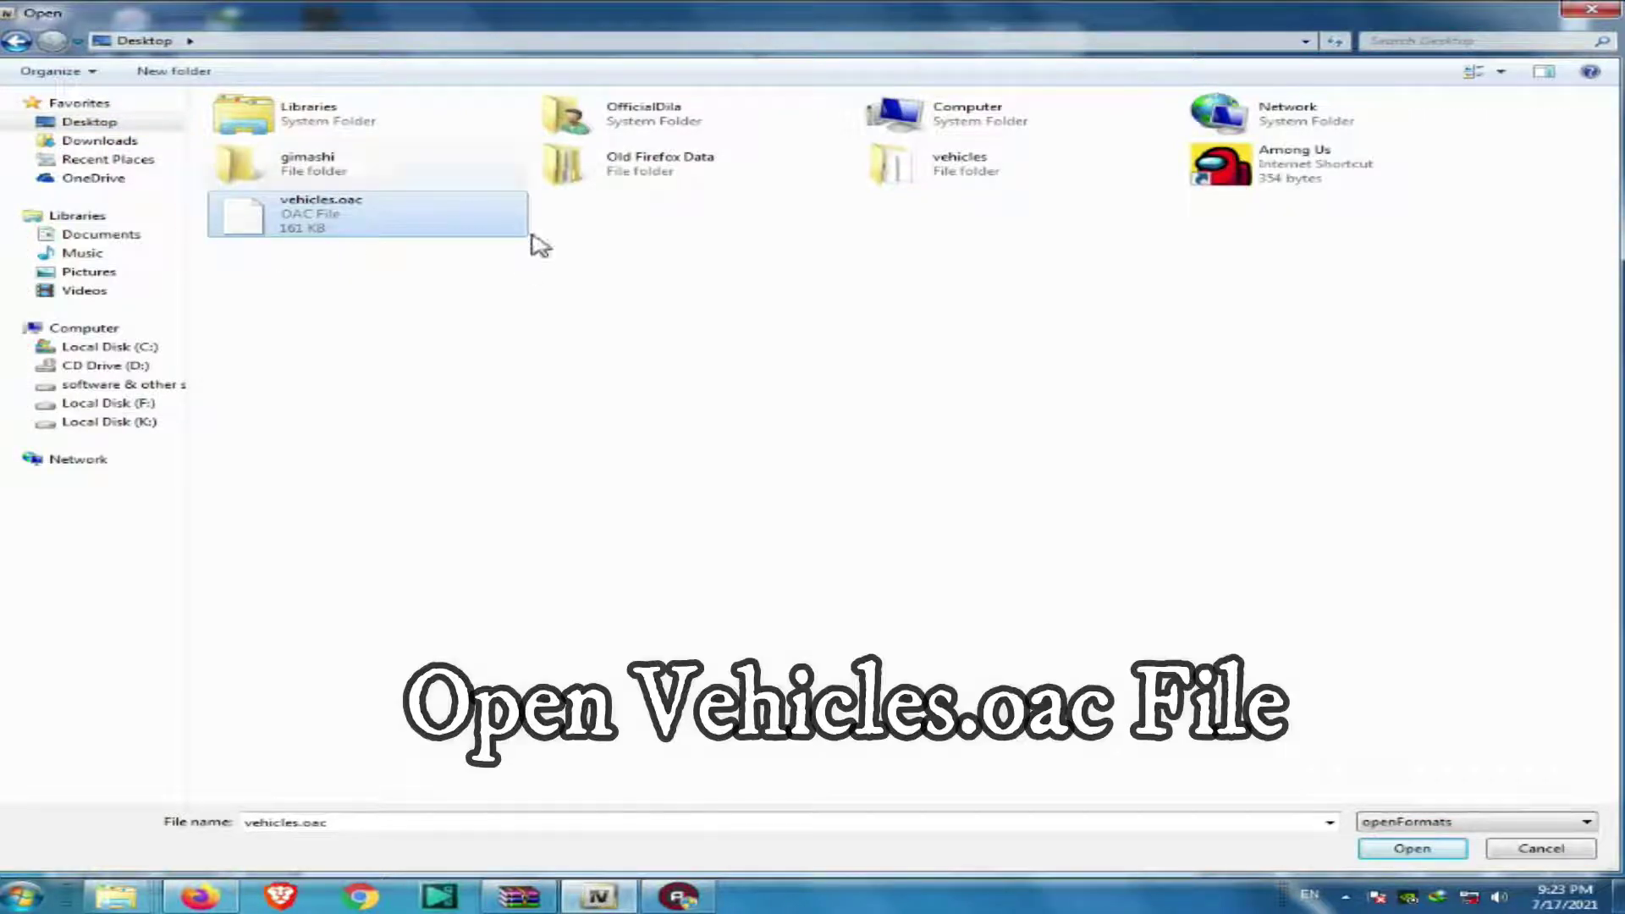
click(1411, 849)
click(1000, 534)
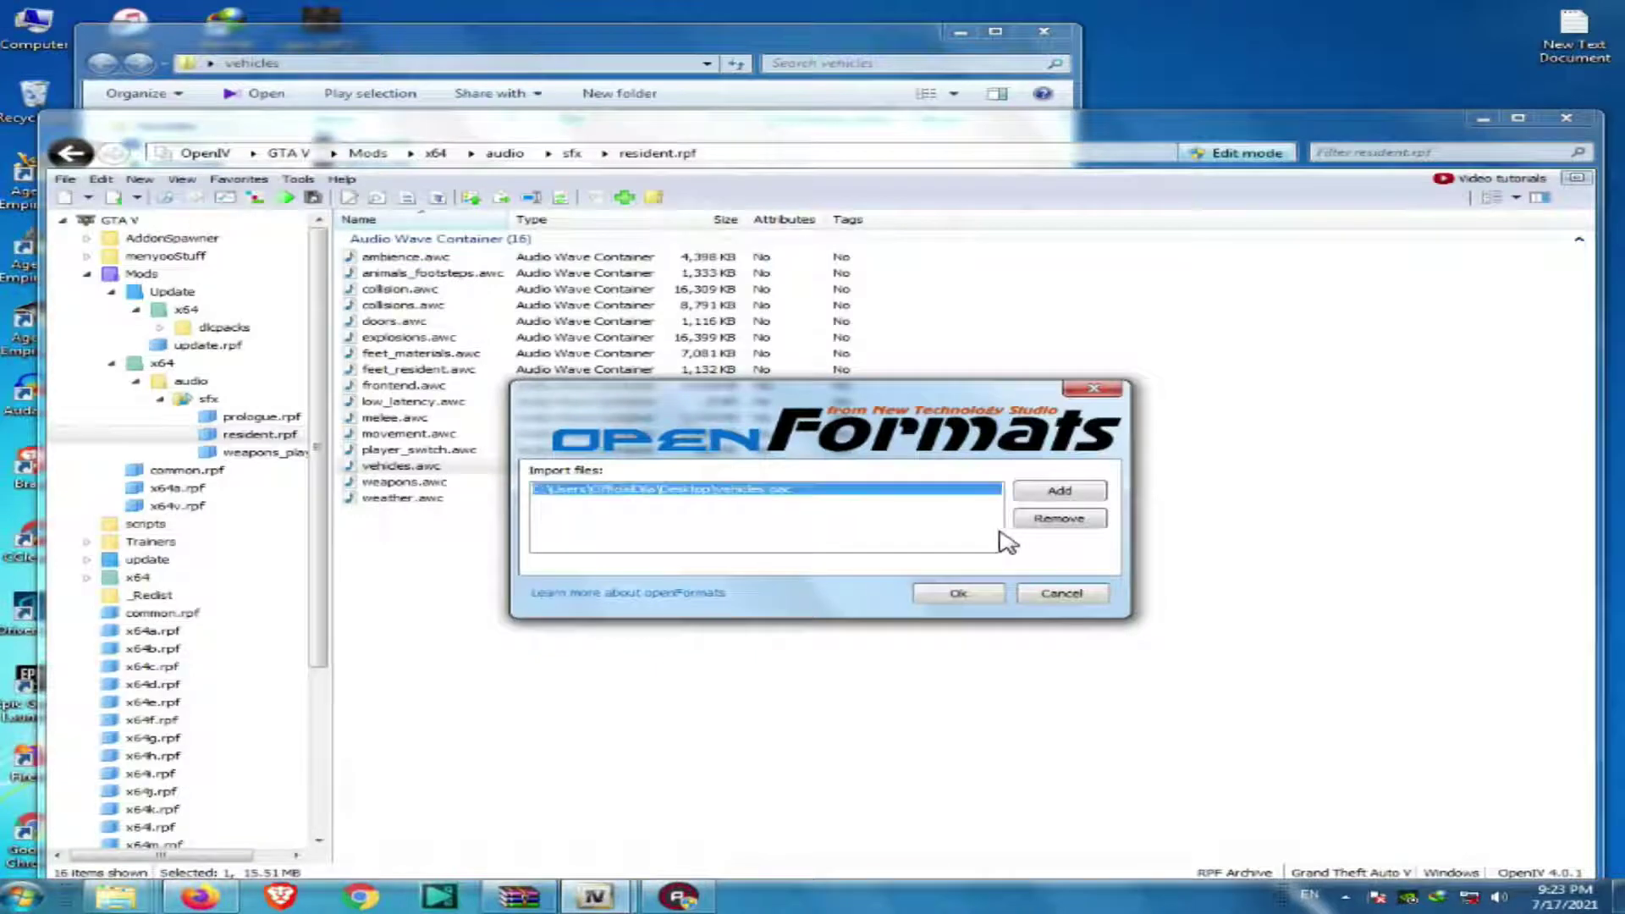
click(965, 597)
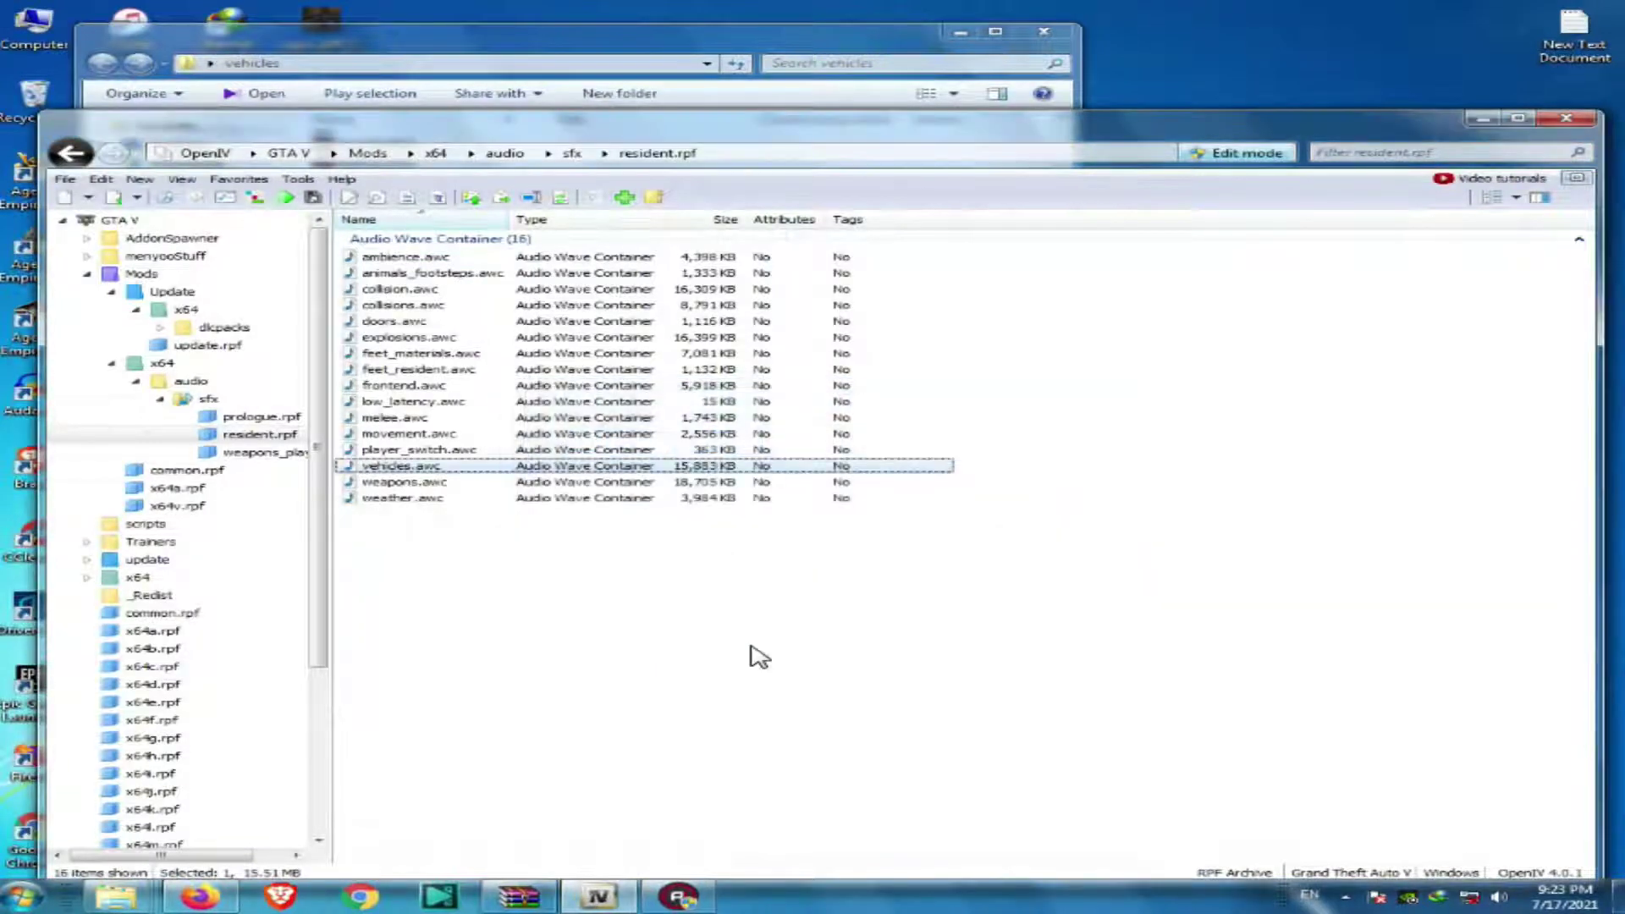
Open the GTA V root folder and look through its files.
drag(1139, 677, 1094, 457)
click(471, 239)
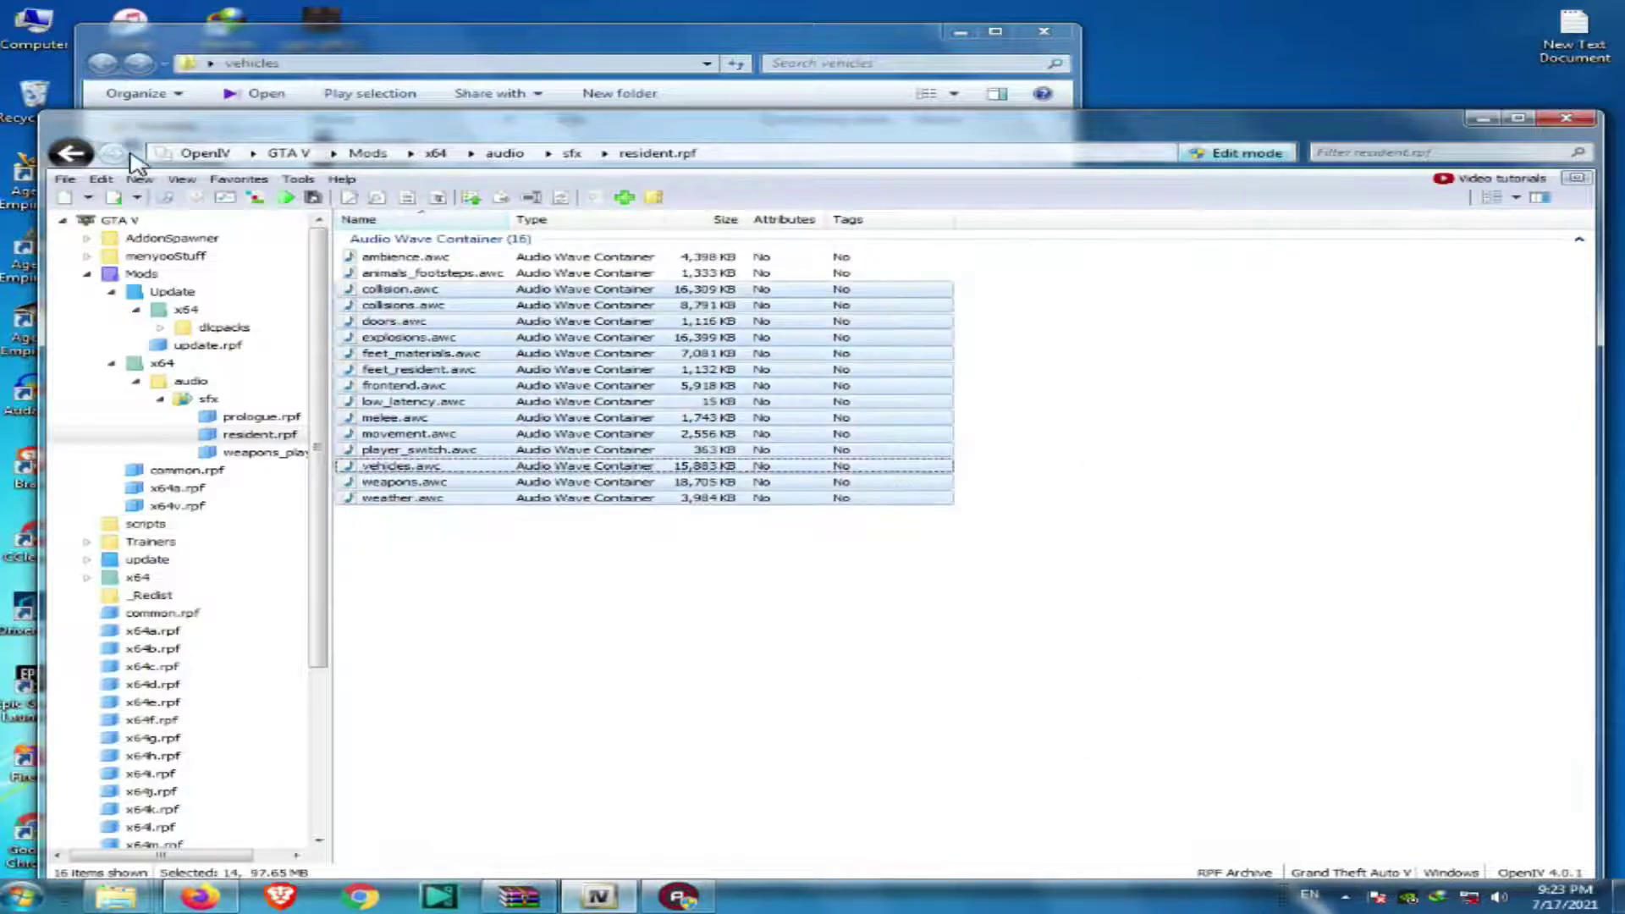
click(288, 152)
scroll(821, 508, down, 15)
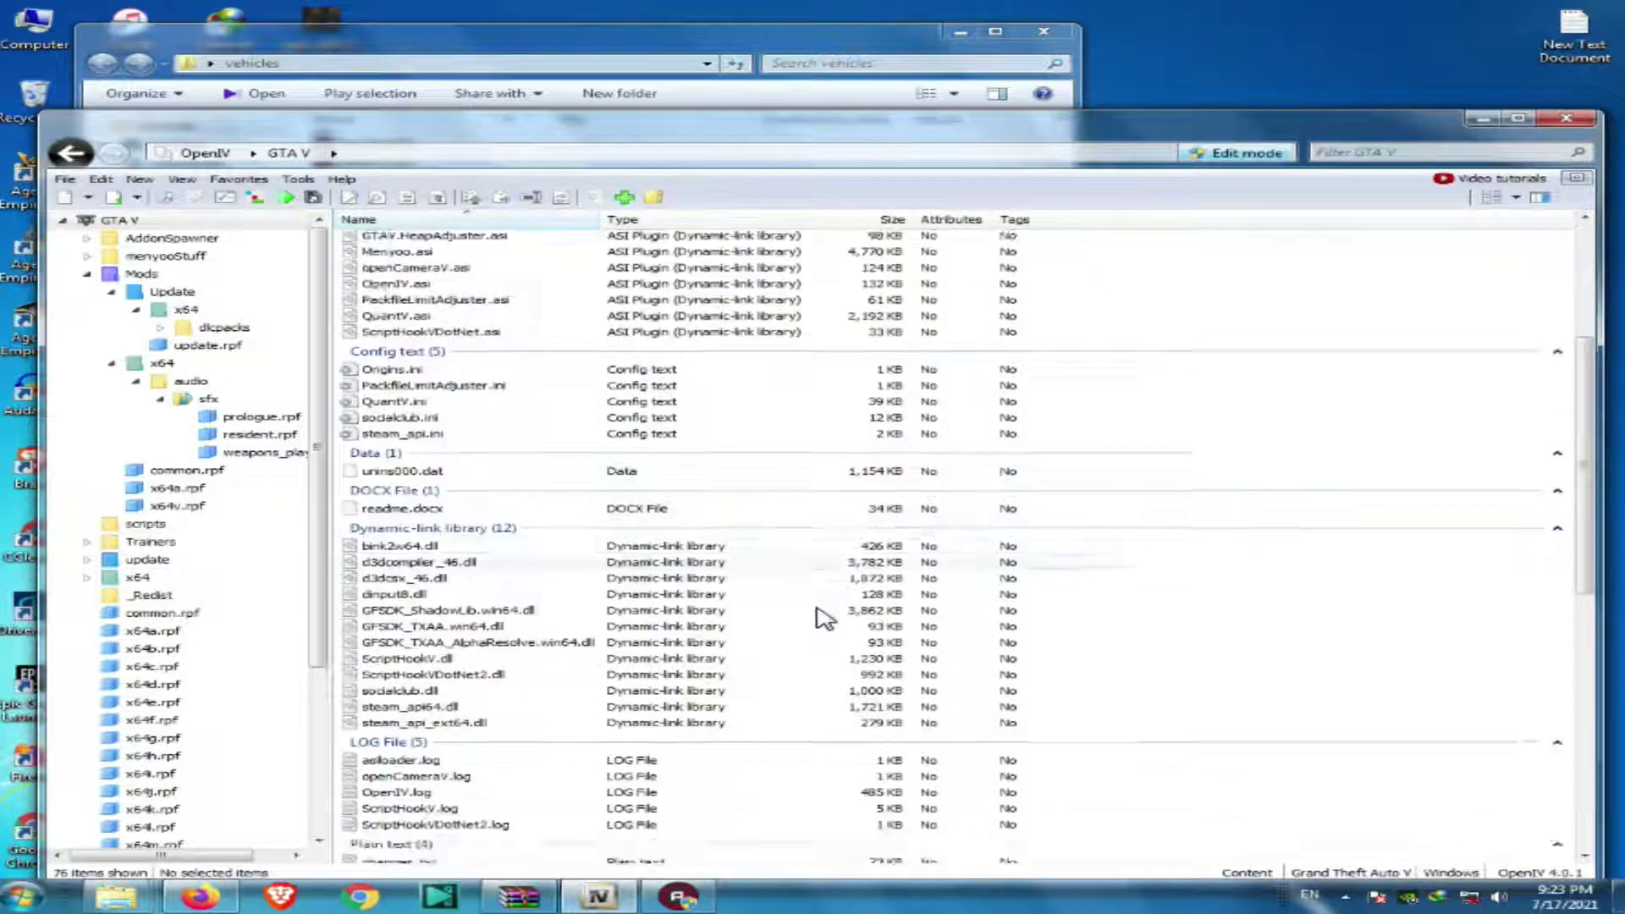
scroll(817, 569, up, 8)
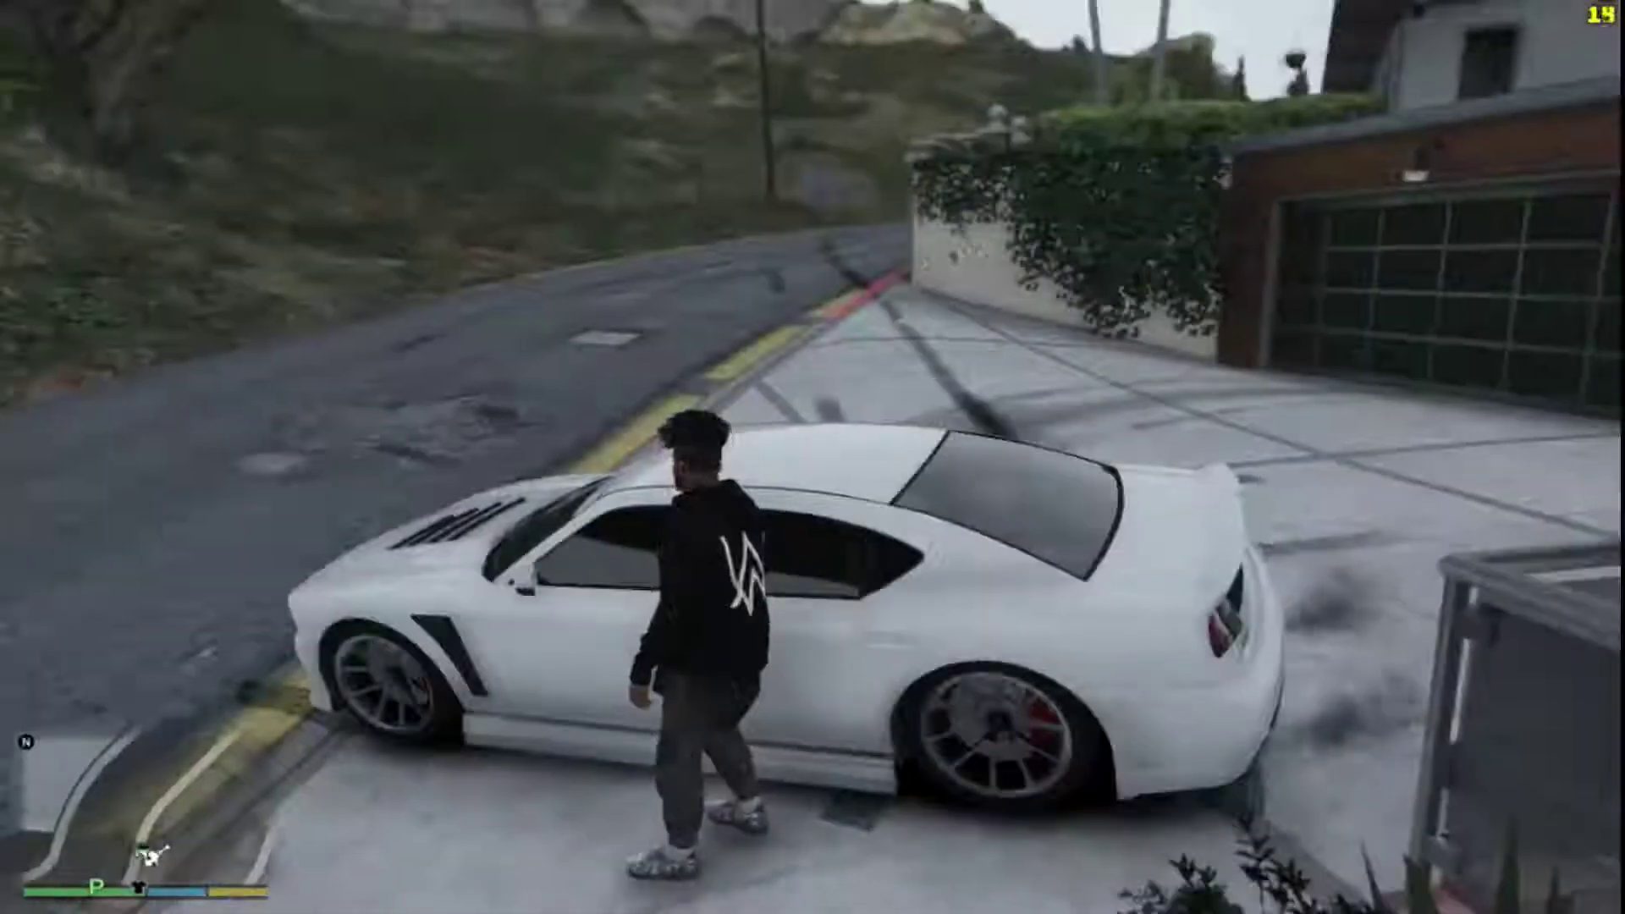
key(w)
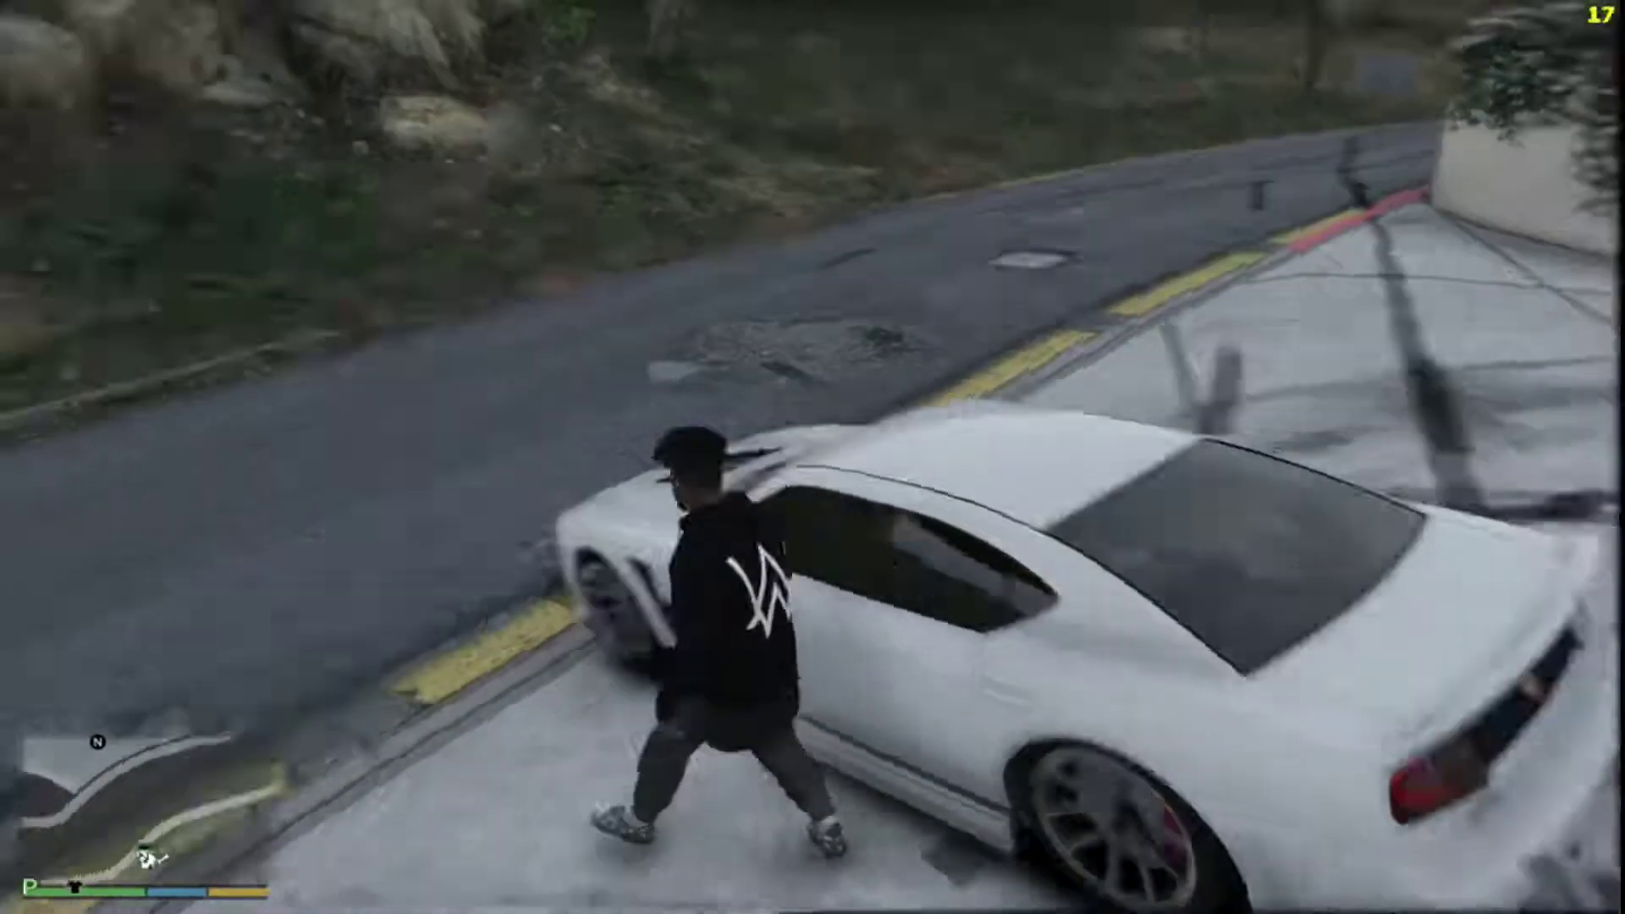
key(w)
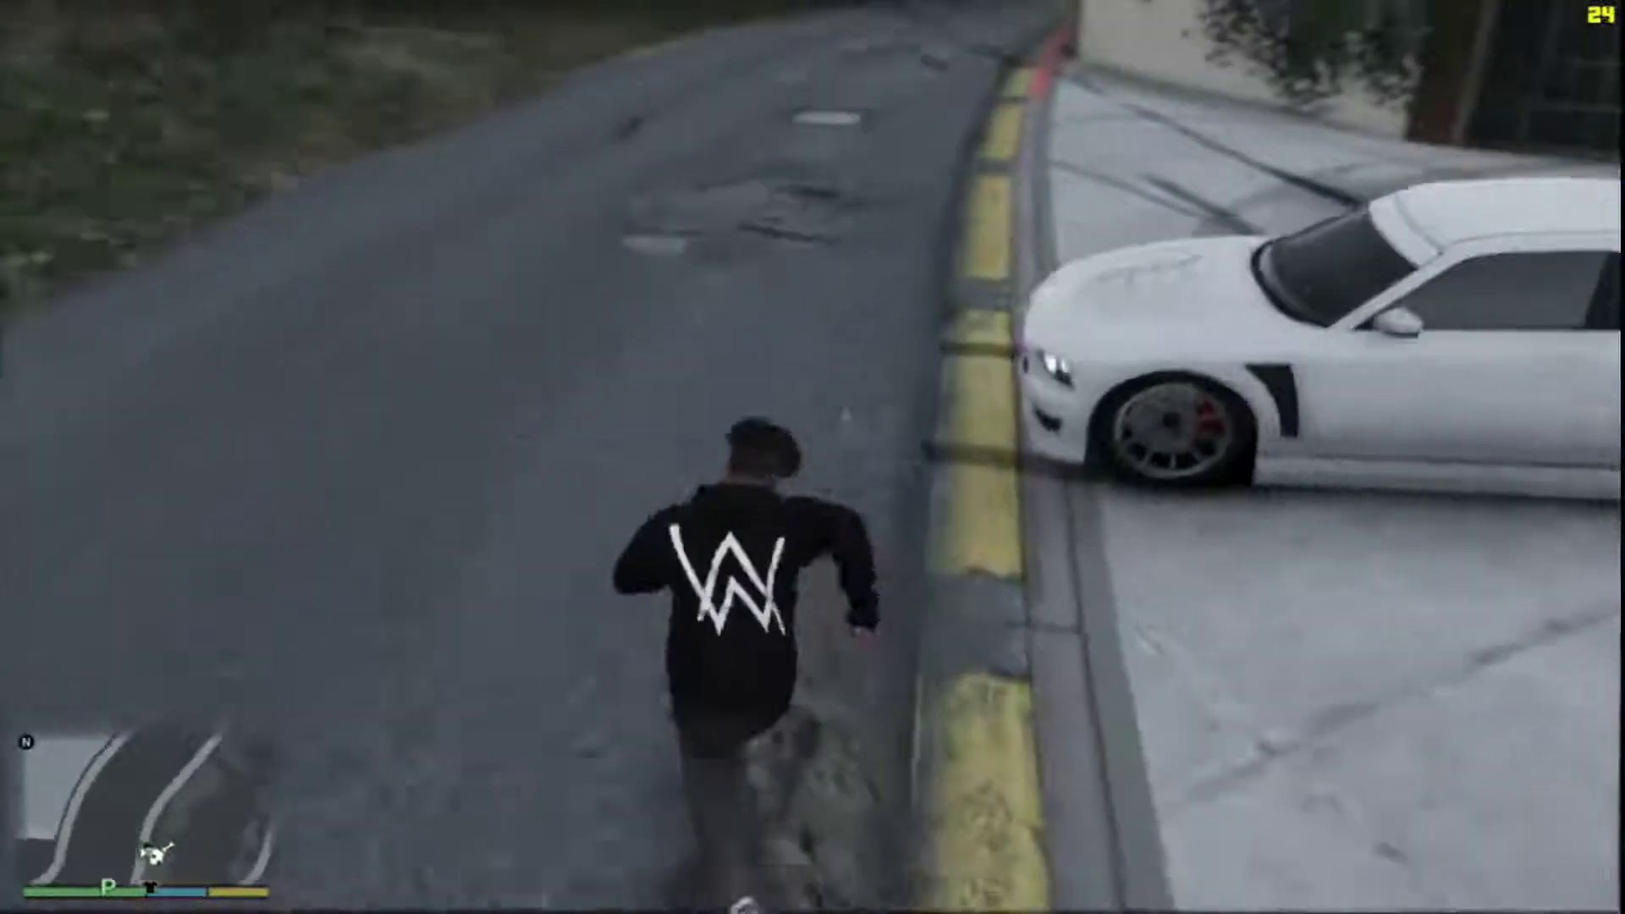
key(w)
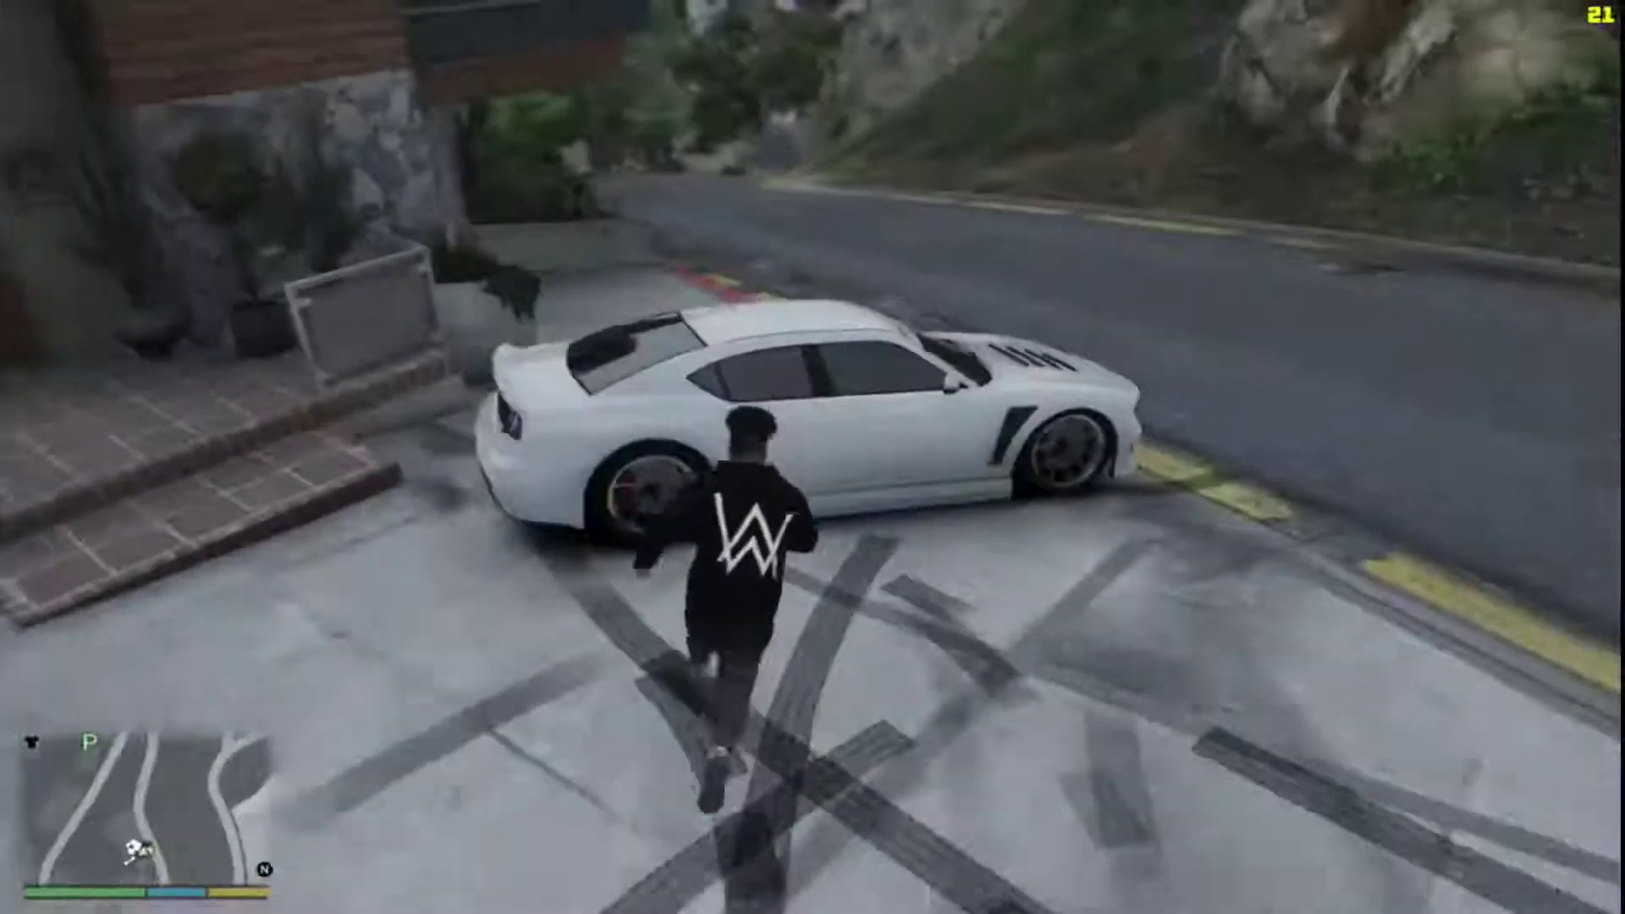